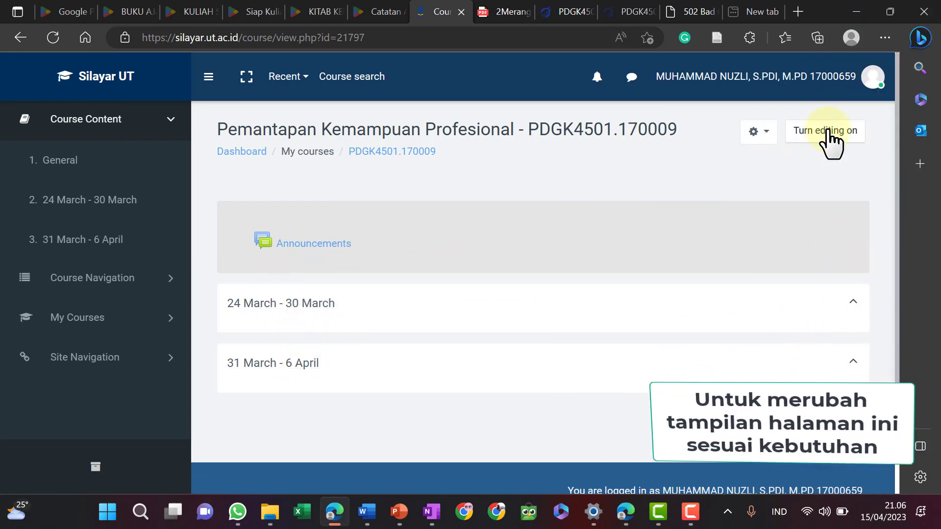
- Turn on editing mode for the Pemantapan Kemampuan Profesional course page
left_click(815, 141)
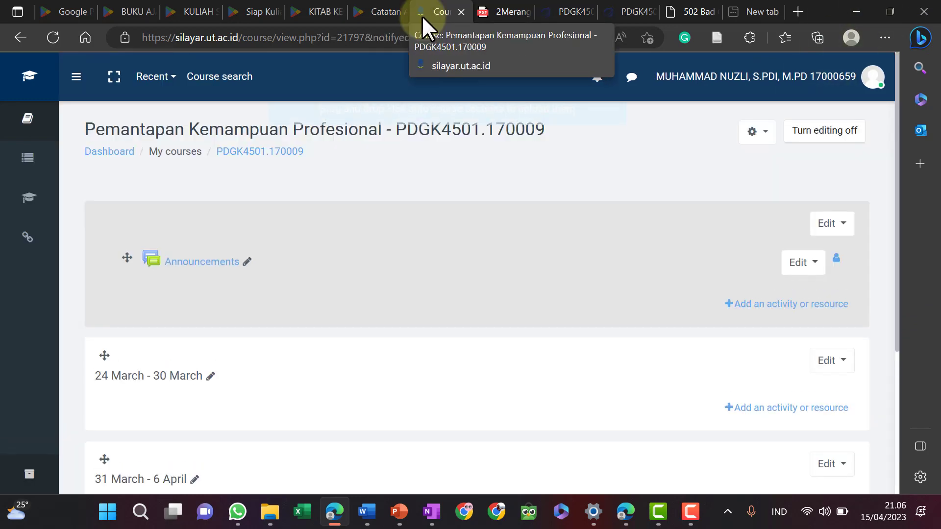
scroll(313, 387, "down", 1)
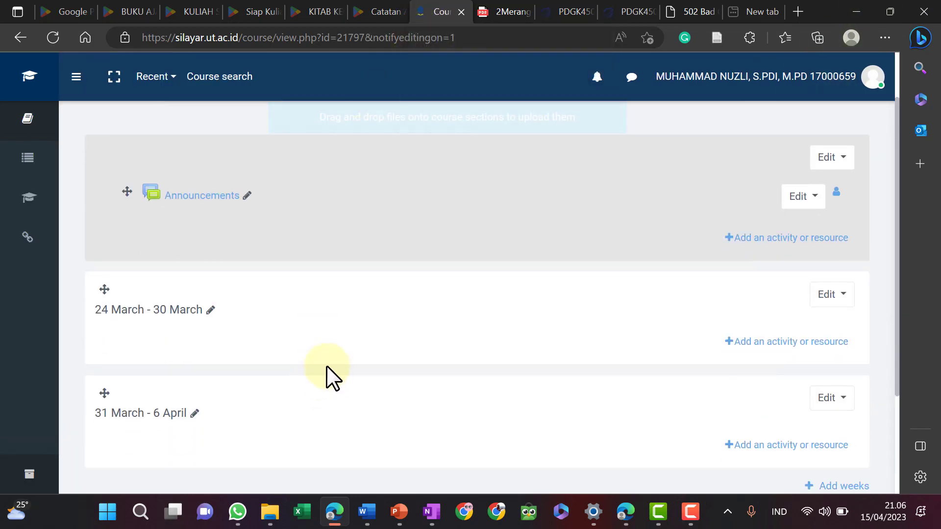
scroll(754, 241, "up", 1)
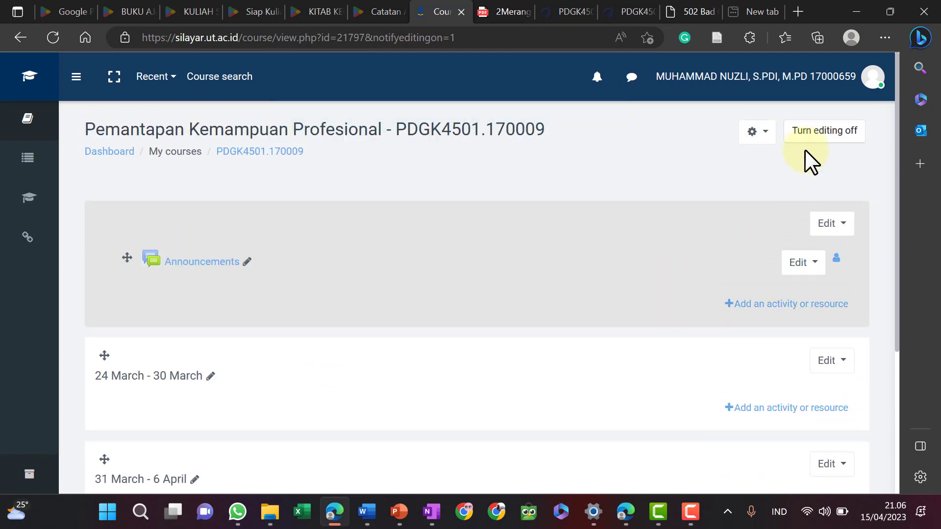
- Edit the 24 March - 30 March week and give it the custom section name "Prasesi"
left_click(834, 363)
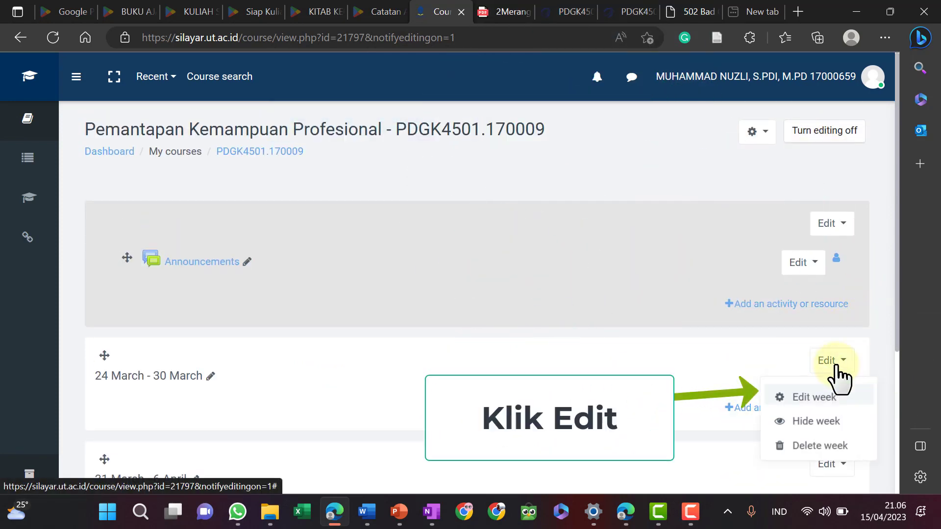
left_click(806, 398)
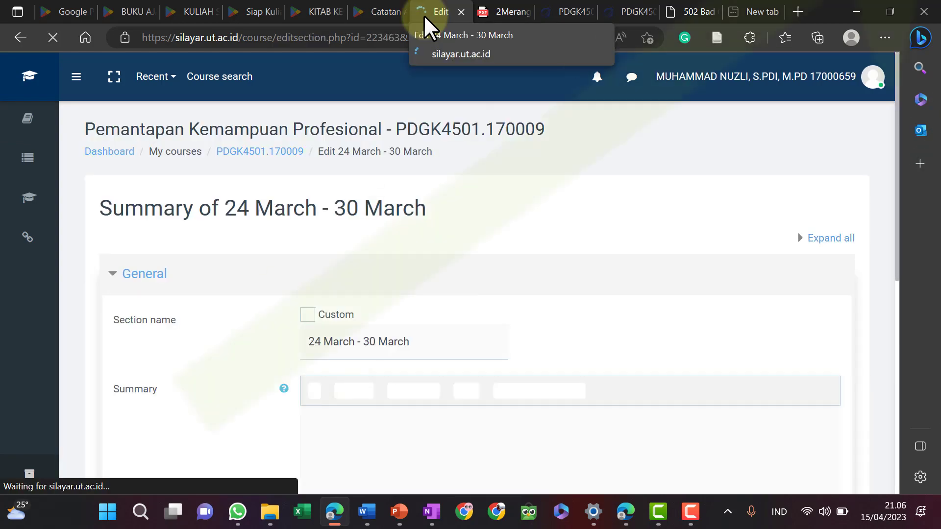
left_click(307, 315)
left_click(332, 341)
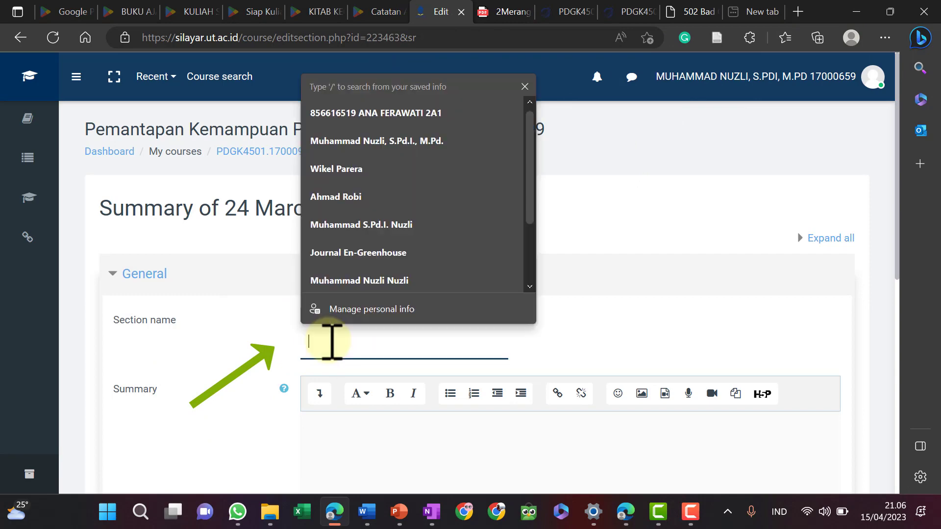
type("Pra")
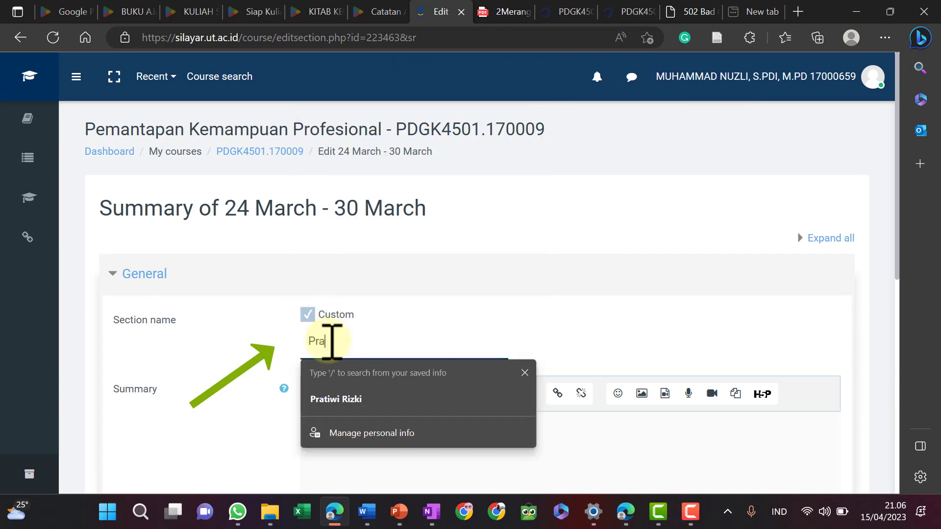
type("s")
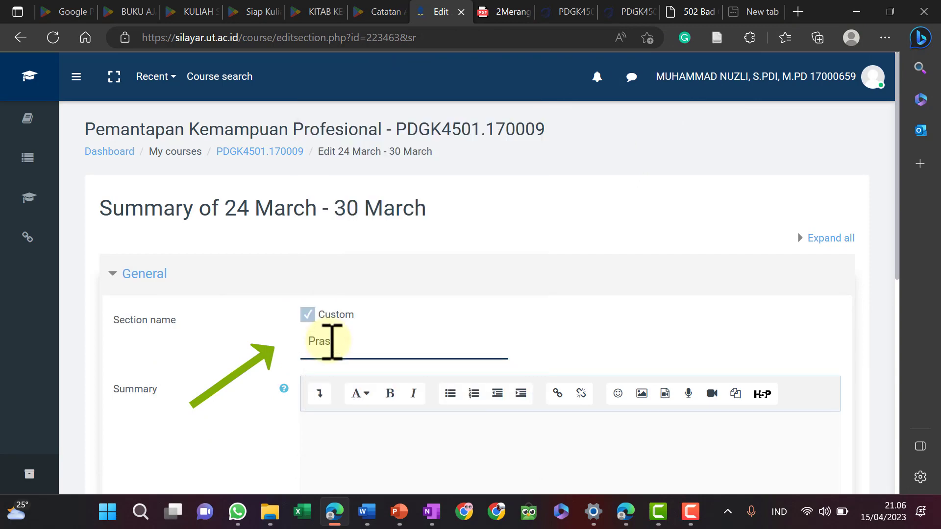
type("esi")
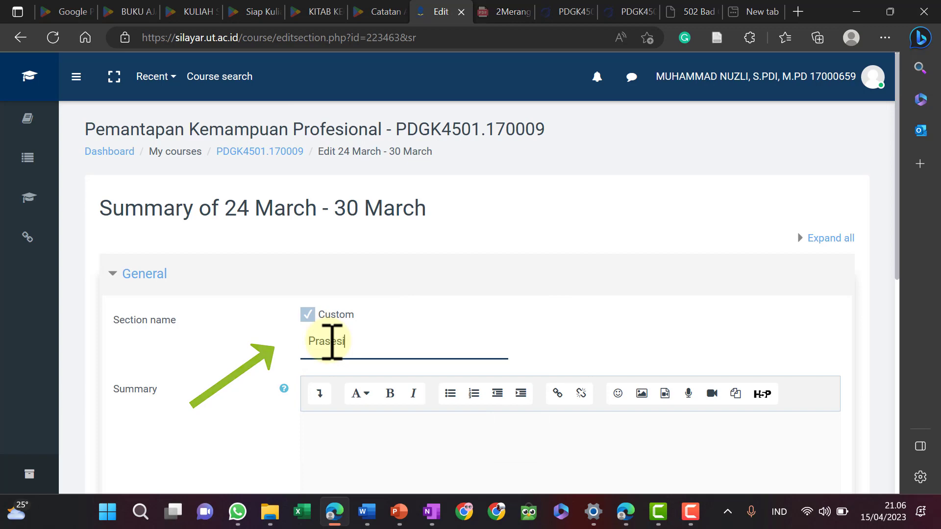
- Switch to the PowerPoint presentation and copy all the text of the Prasesi list on slide 11
scroll(353, 353, "down", 3)
left_click(356, 317)
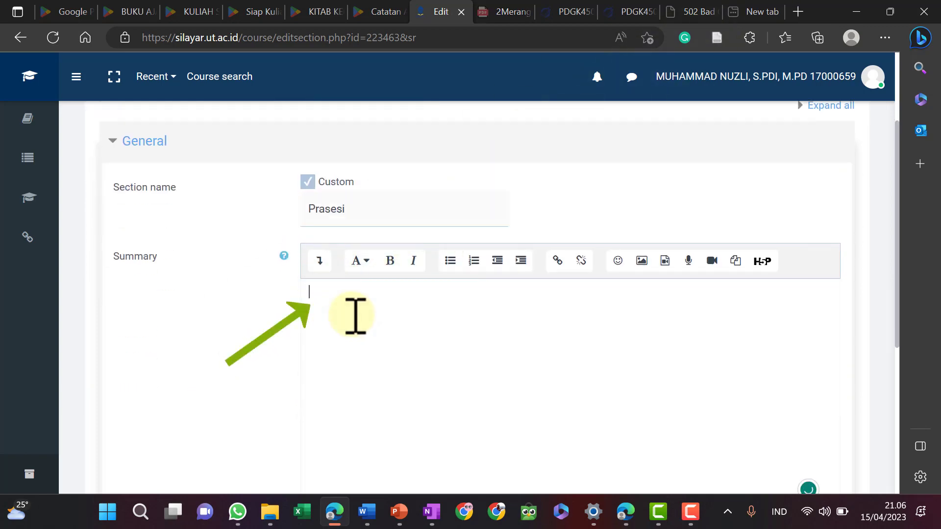
left_click(400, 512)
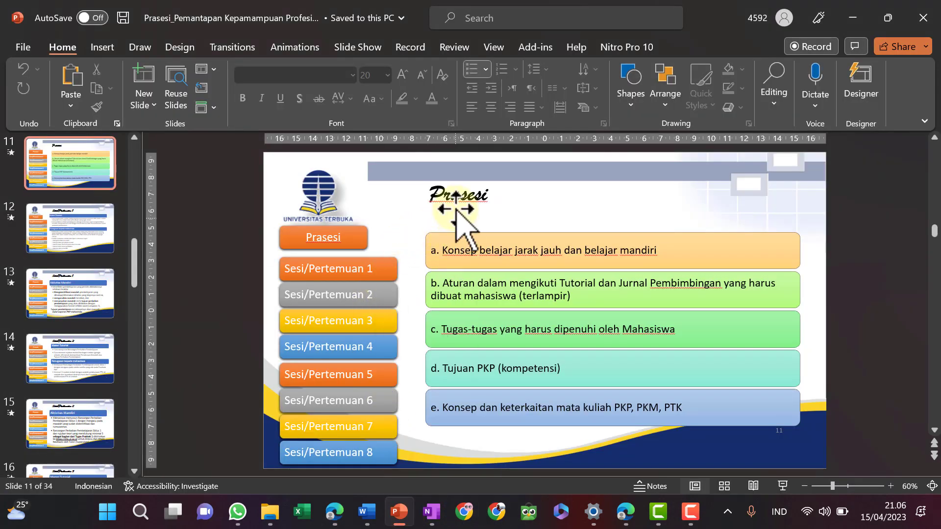
left_click(457, 258)
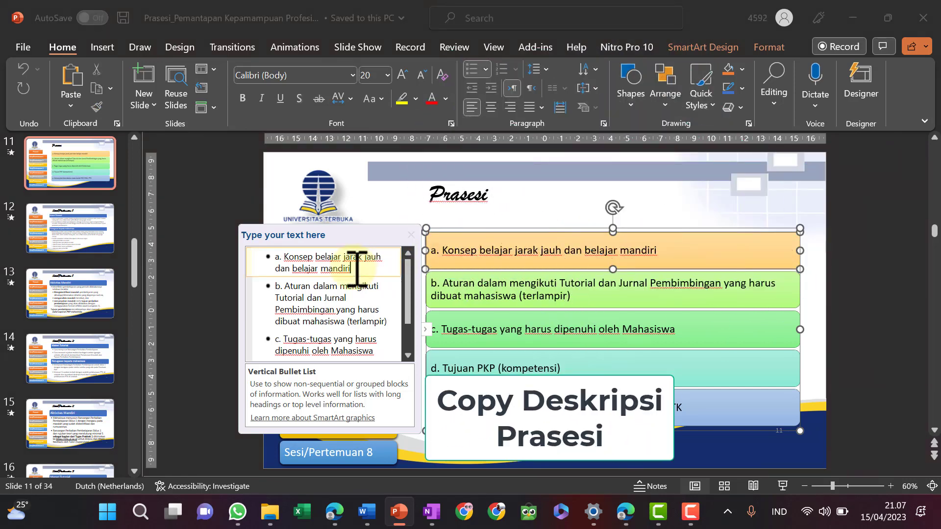
key("ctrl+a")
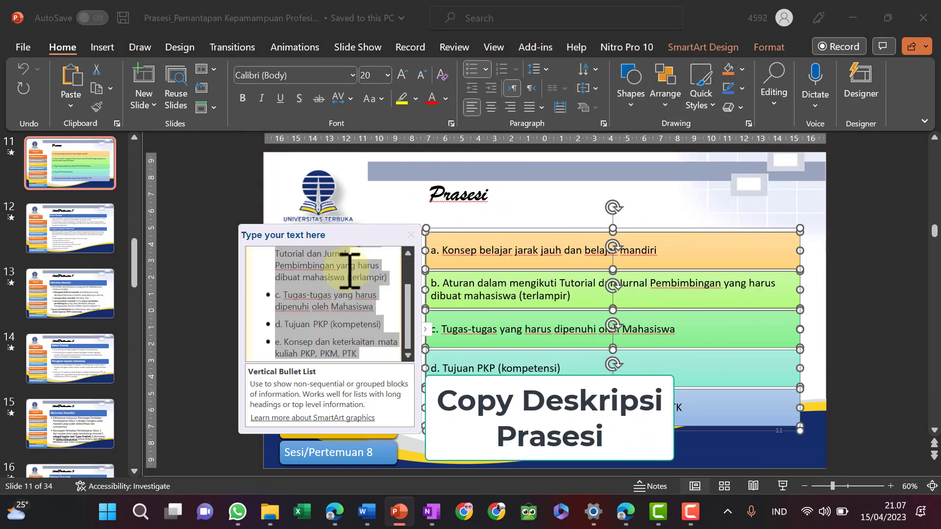
right_click(357, 269)
left_click(359, 301)
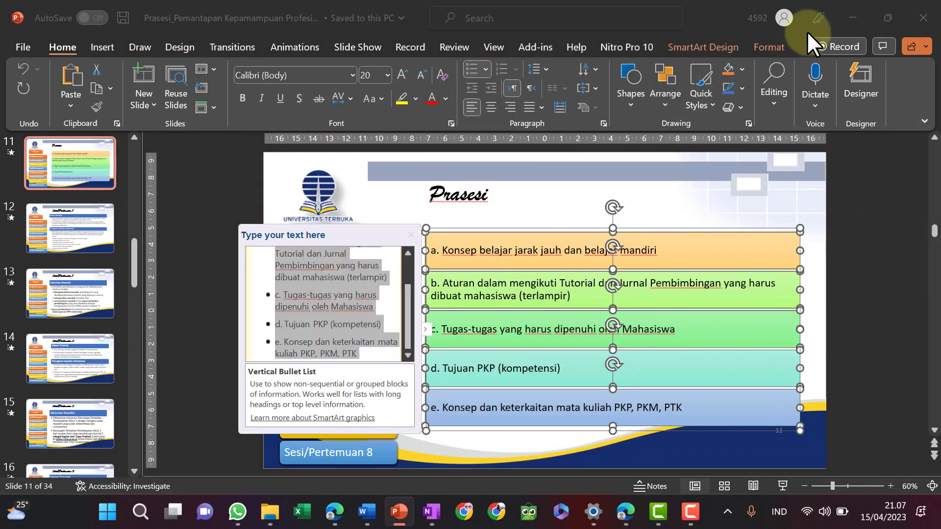
- Return to the section settings in the browser and paste the copied list into the Summary
left_click(860, 21)
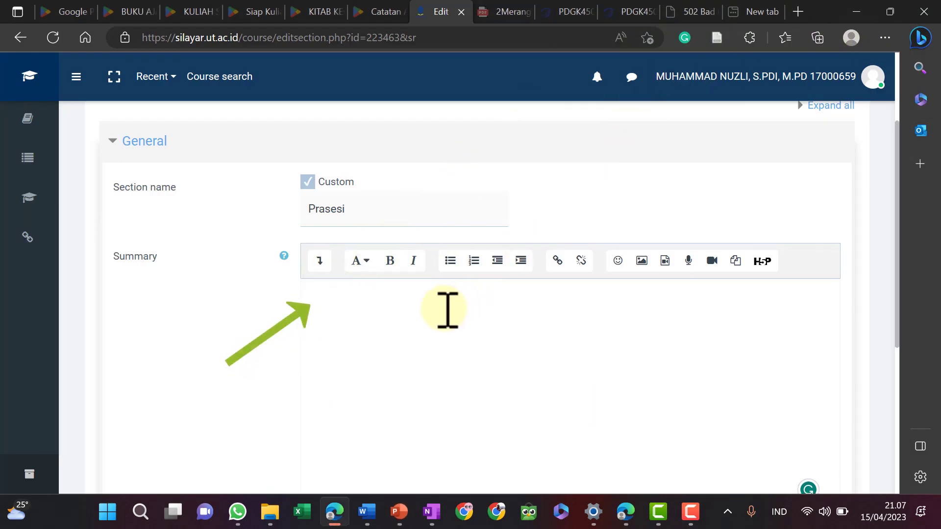
right_click(446, 308)
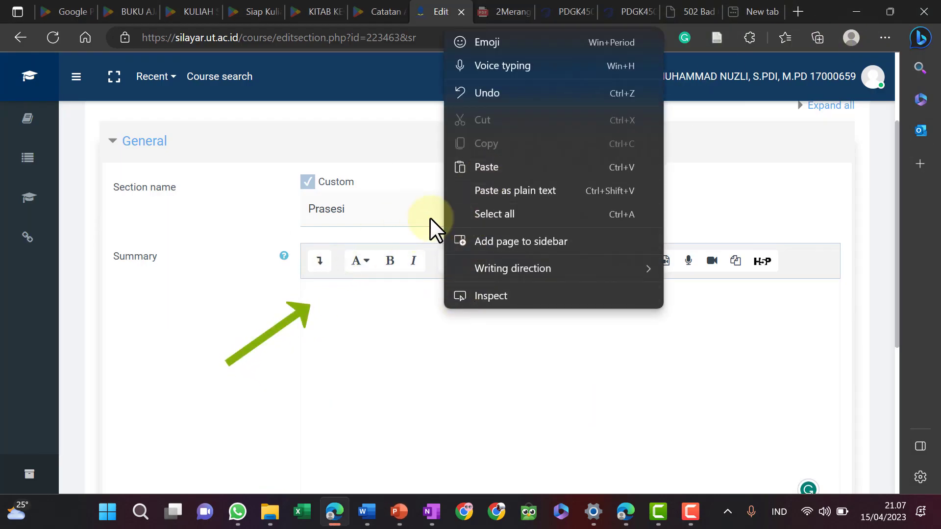
left_click(466, 166)
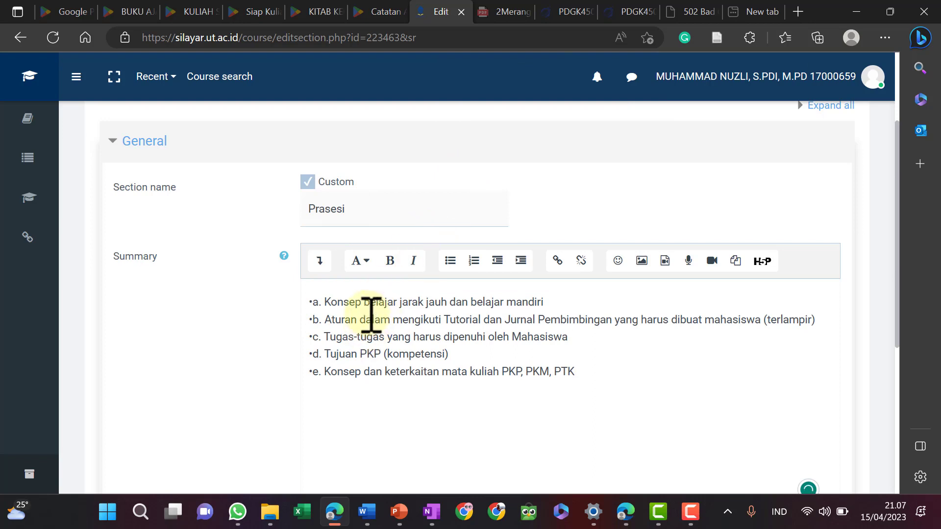
- Format the pasted summary lines as a numbered list and save the section changes
left_click_drag(365, 304, 392, 373)
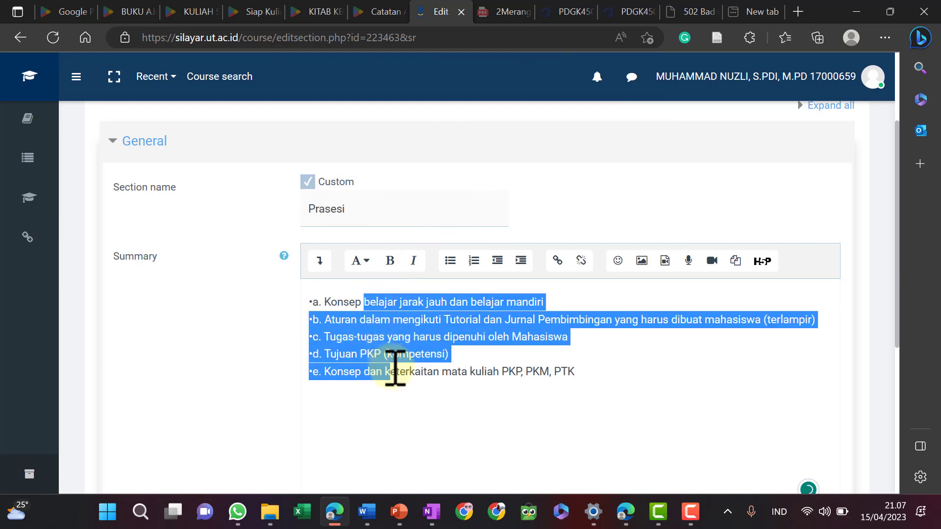
left_click(474, 260)
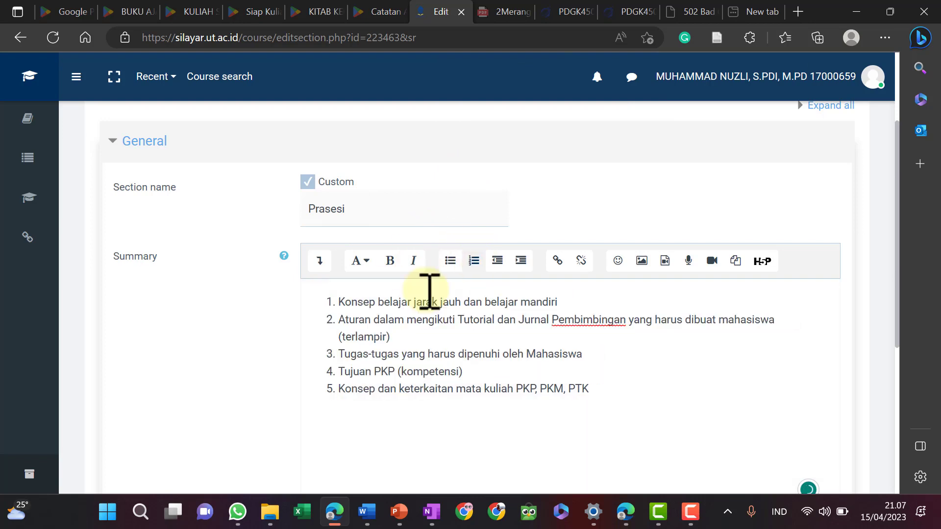
scroll(397, 282, "down", 4)
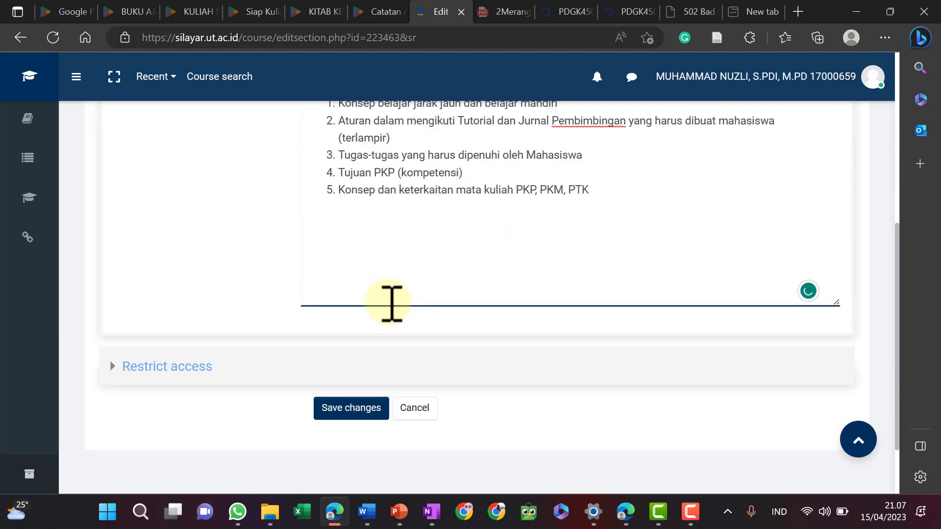
scroll(392, 303, "down", 2)
left_click(353, 343)
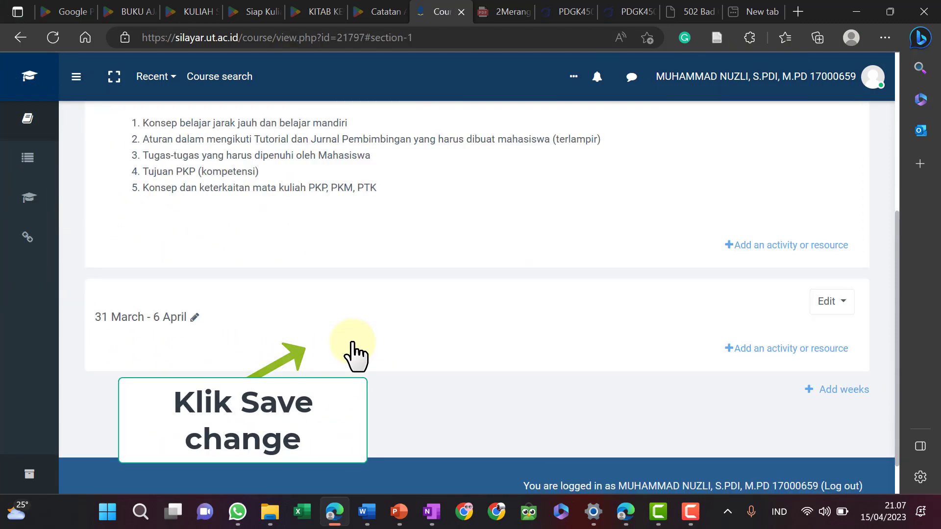
- Add a new Attendance activity to the Prasesi section
scroll(294, 326, "up", 3)
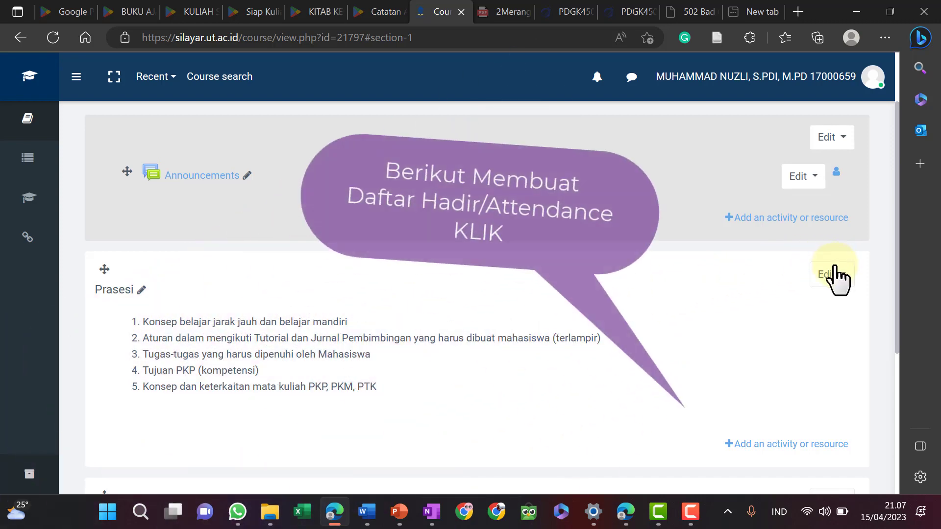
scroll(738, 361, "down", 1)
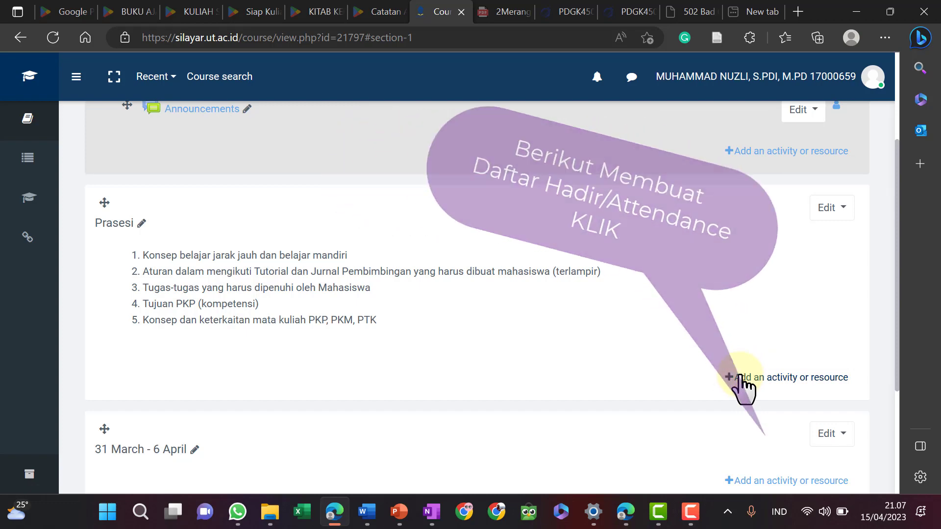
left_click(741, 377)
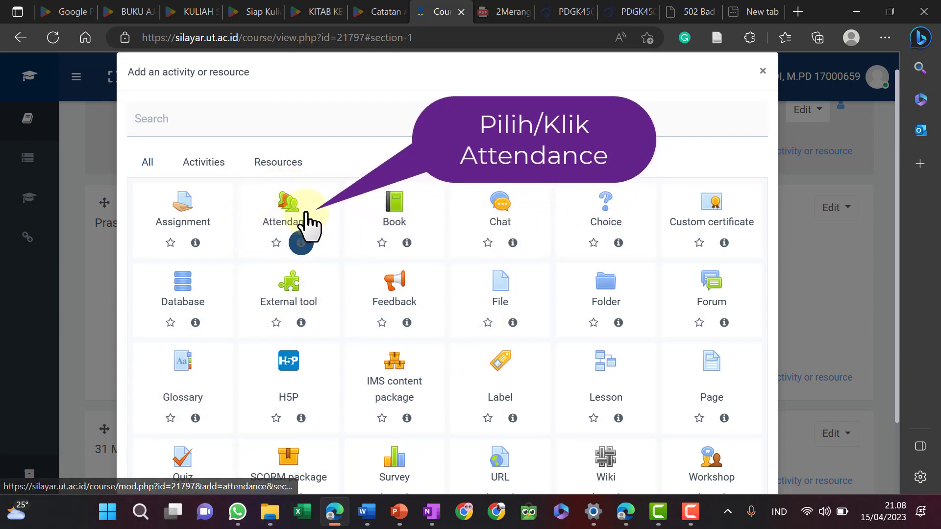
left_click(288, 223)
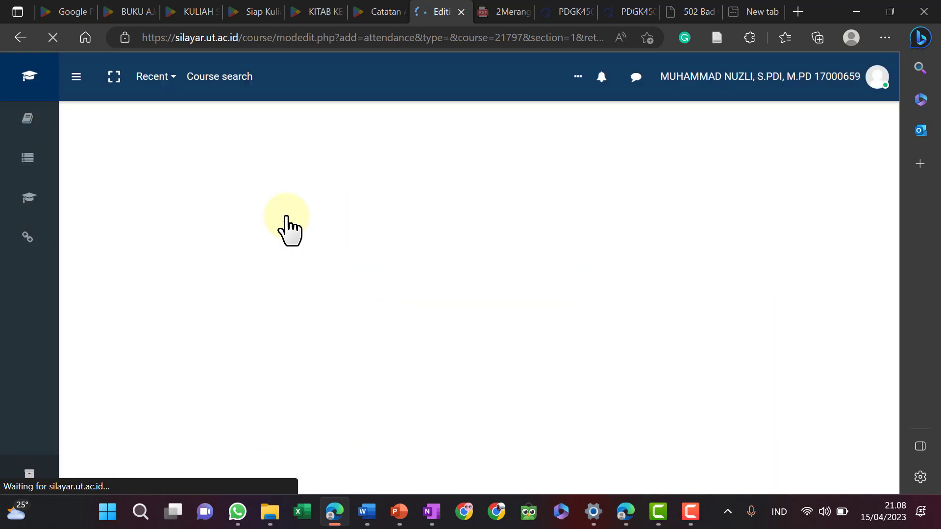
- Name the attendance activity "Attendance Prasesi"
scroll(289, 228, "down", 1)
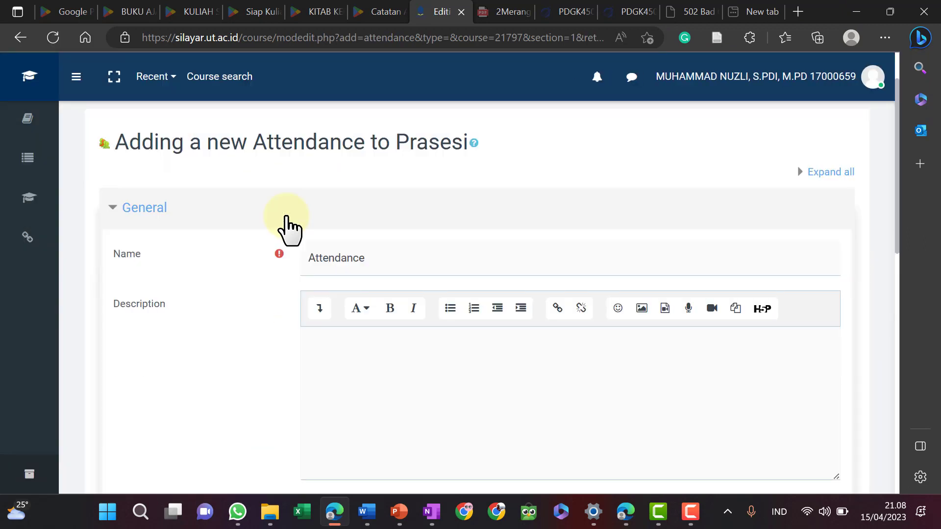
scroll(289, 228, "down", 1)
left_click(384, 191)
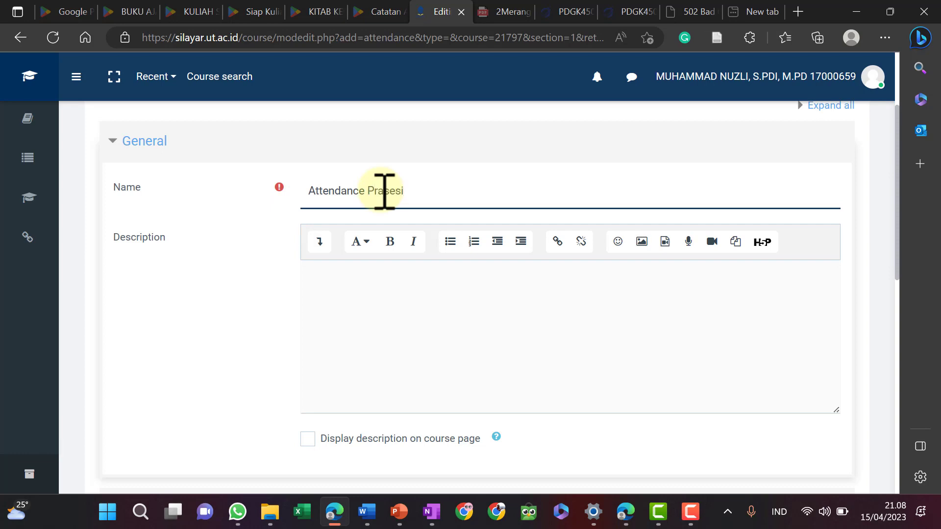
- Enter the description "Daftar Hadir Mahasiswa pada Prasesi" and enable displaying it on the course page
left_click(432, 289)
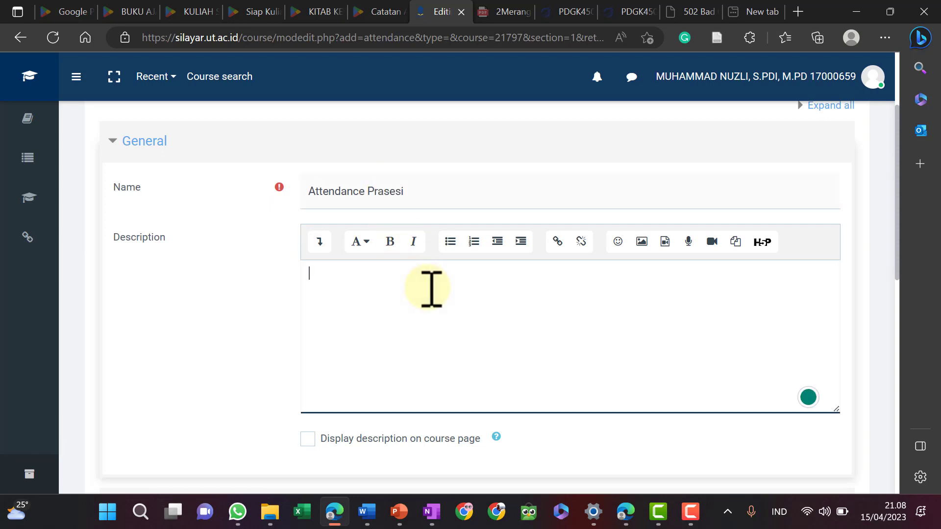
scroll(431, 289, "down", 3)
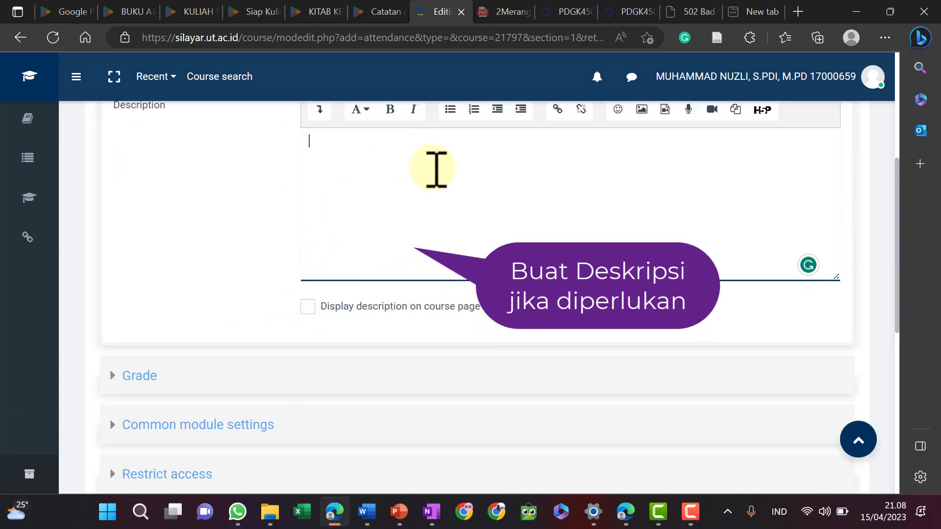
scroll(435, 168, "up", 1)
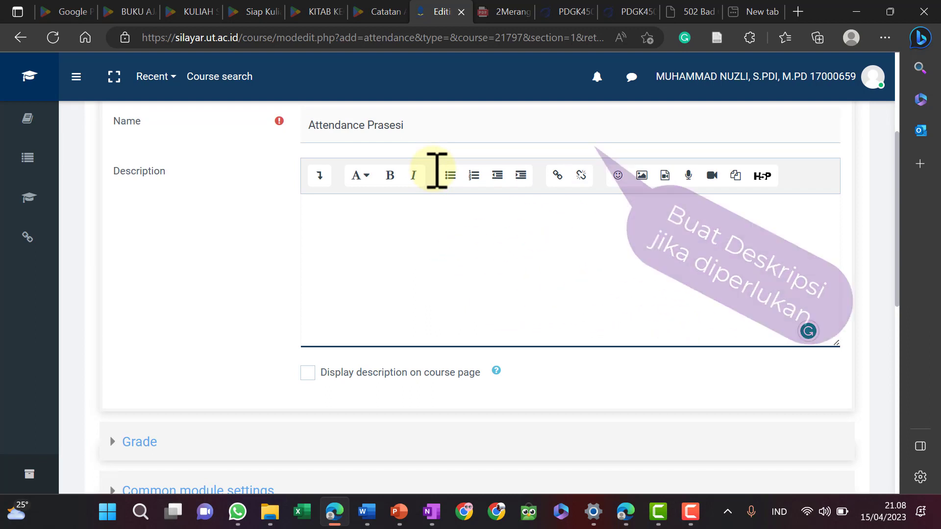
type("D")
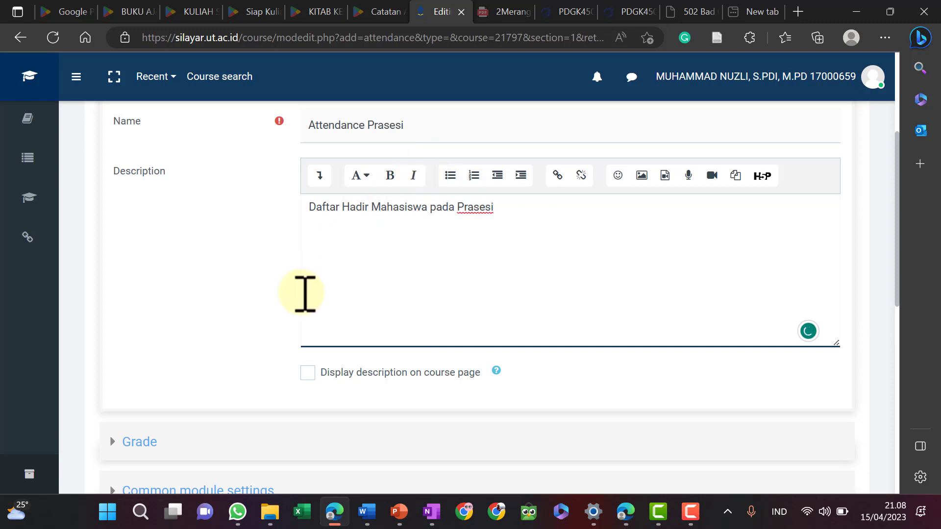
left_click(307, 374)
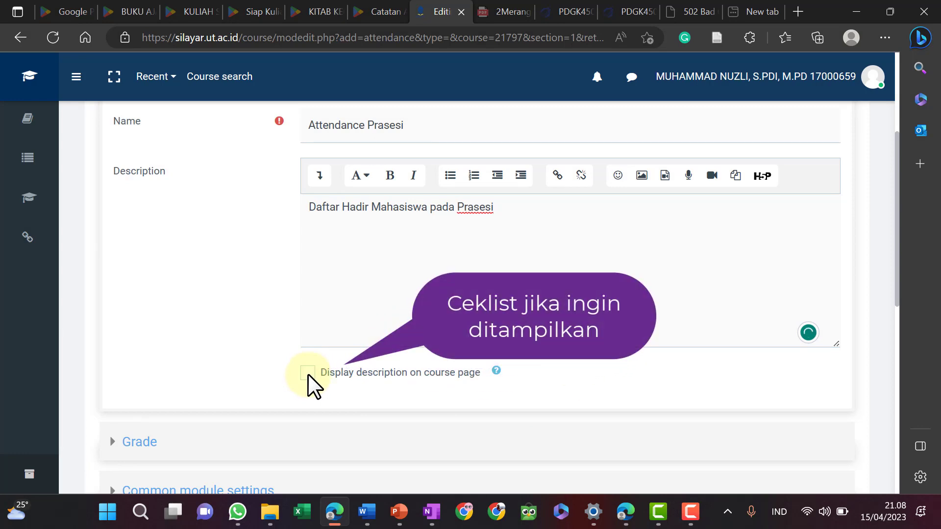
- Save the new attendance activity and return to the course page
scroll(371, 279, "down", 3)
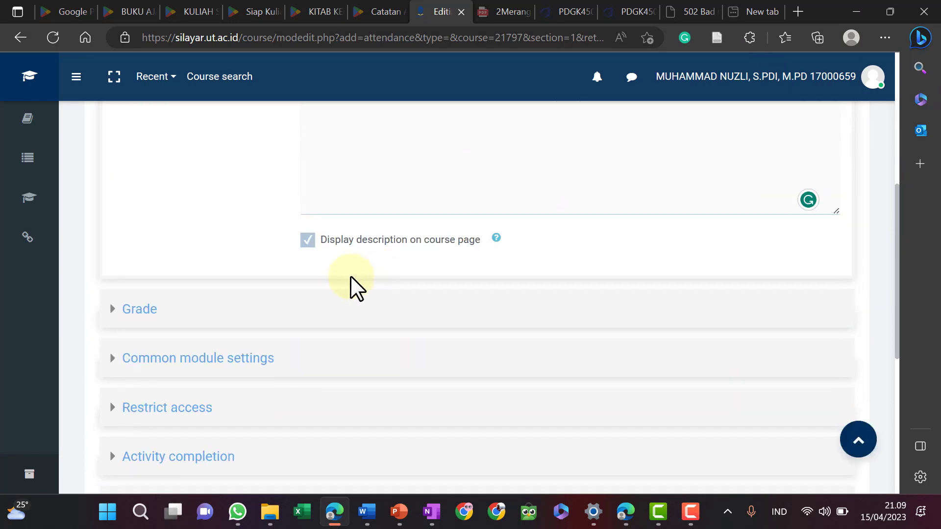
scroll(348, 274, "down", 1)
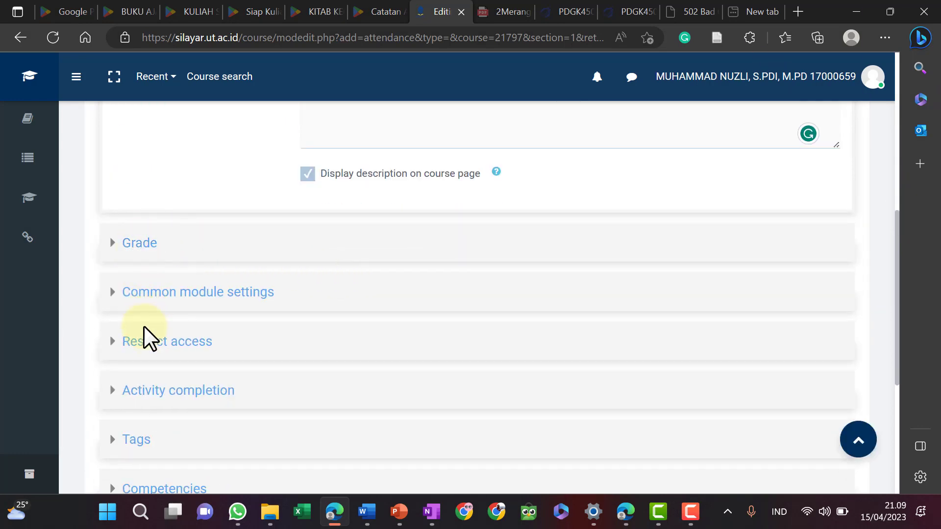
scroll(143, 343, "down", 4)
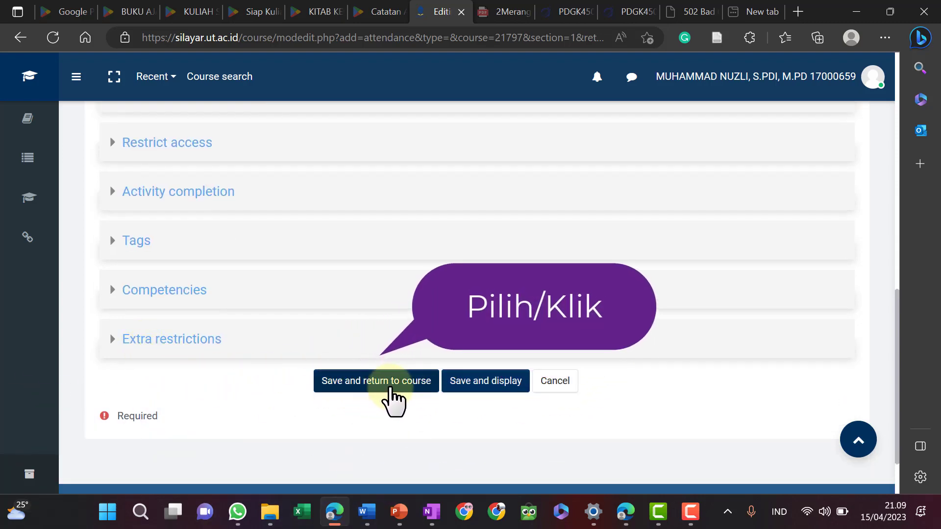
left_click(391, 388)
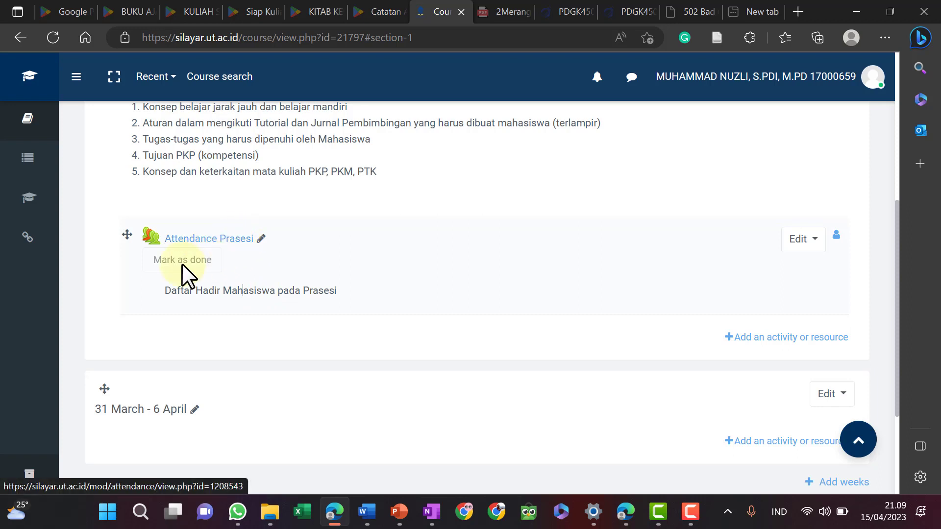
- Open the settings of the Attendance Prasesi activity and expand its activity completion options
left_click(814, 245)
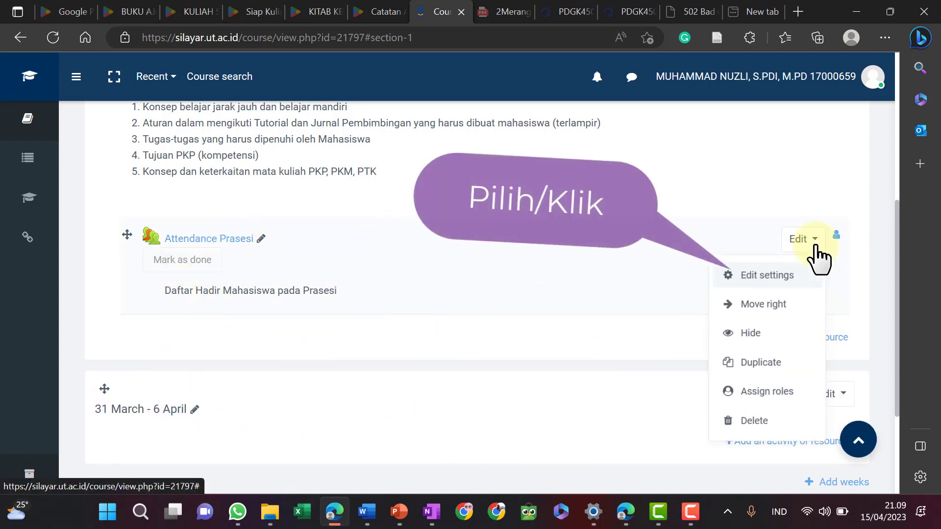
left_click(788, 279)
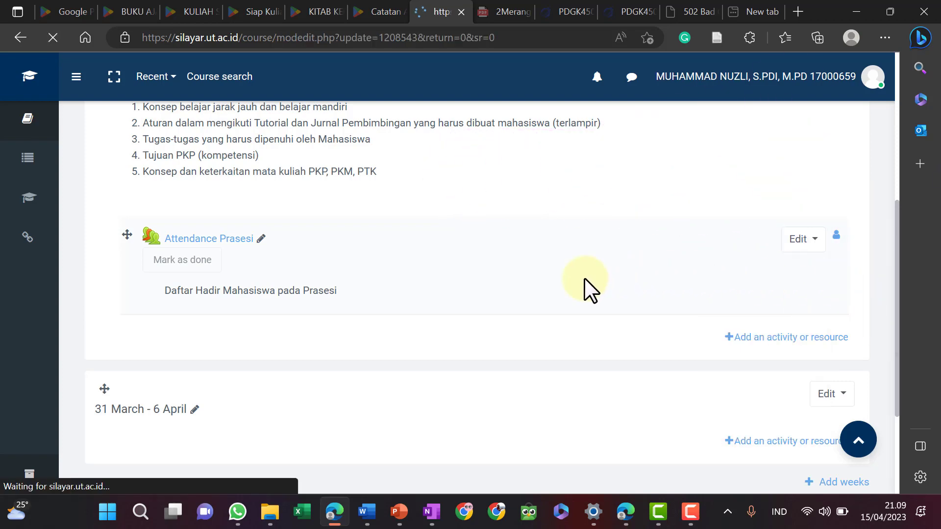
scroll(583, 280, "down", 10)
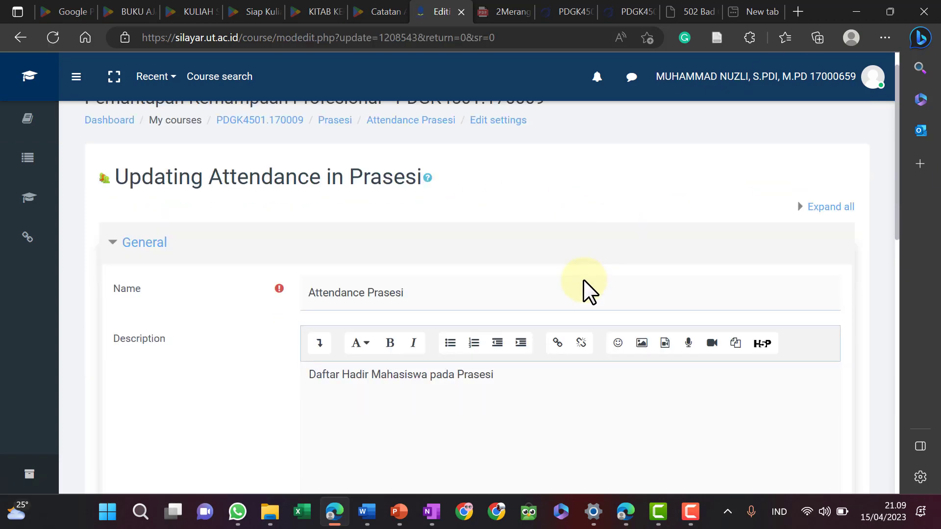
left_click(113, 328)
scroll(250, 282, "down", 4)
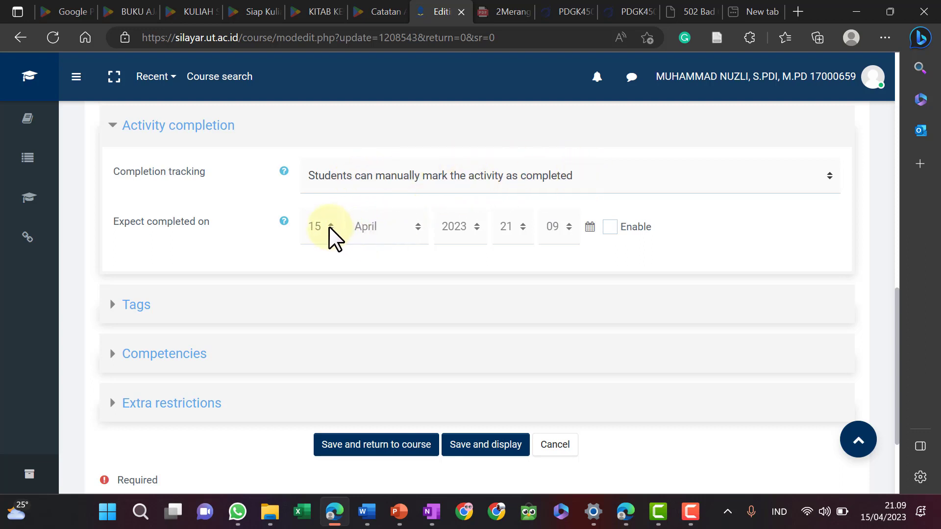
- Enable the expected completion date and set it to 14 April 2023
left_click(611, 225)
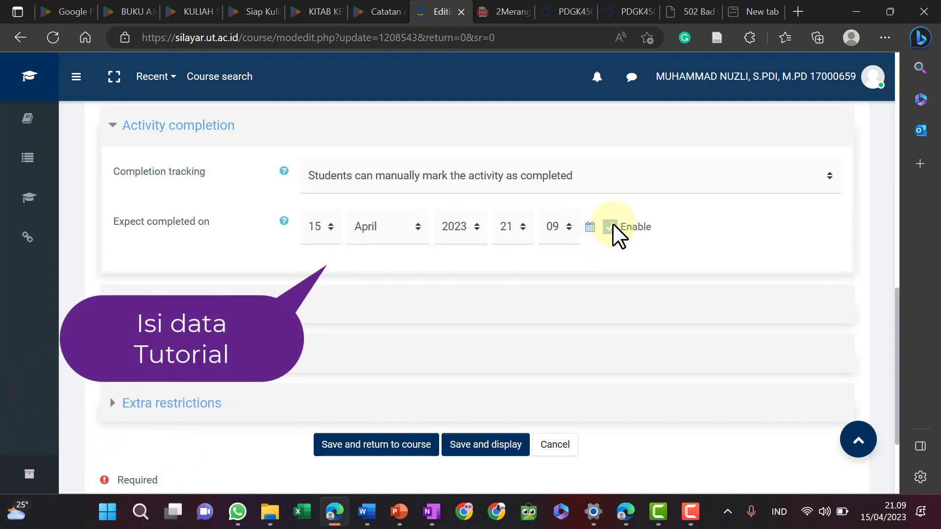
left_click(318, 227)
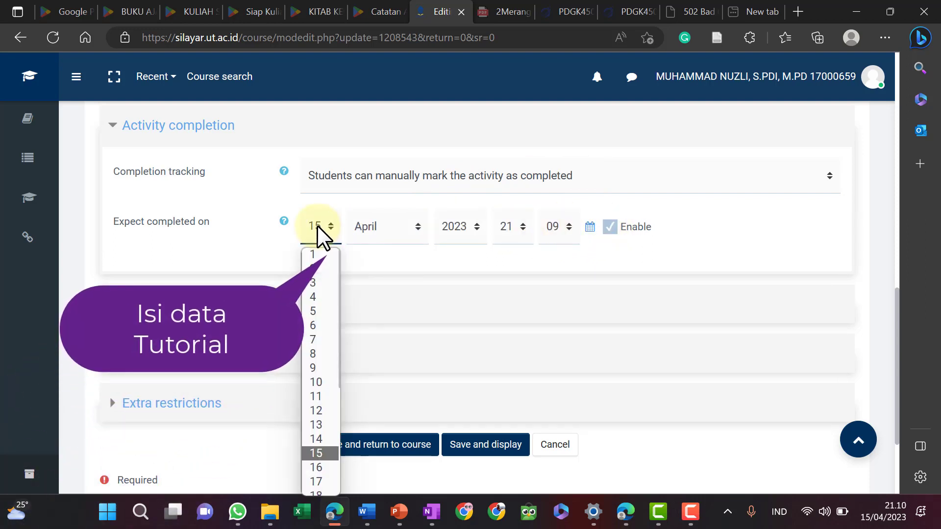
left_click(311, 435)
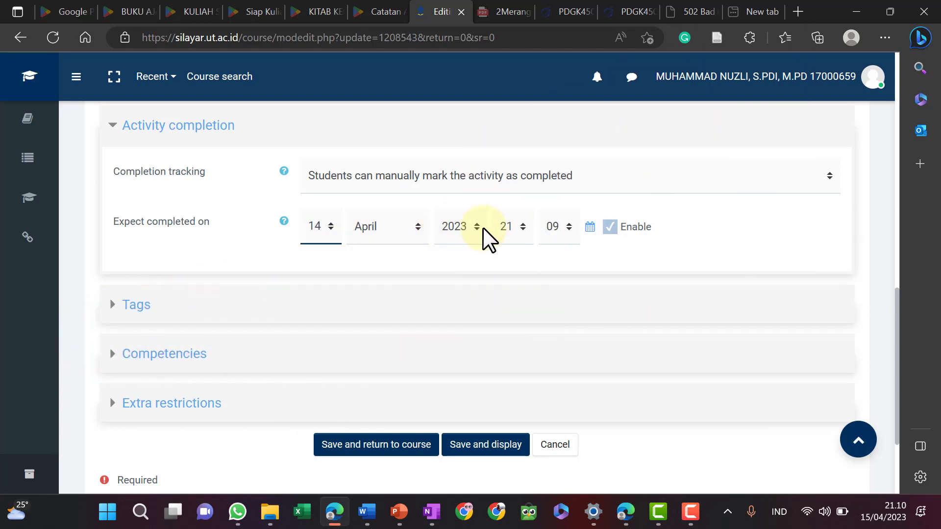
left_click(512, 227)
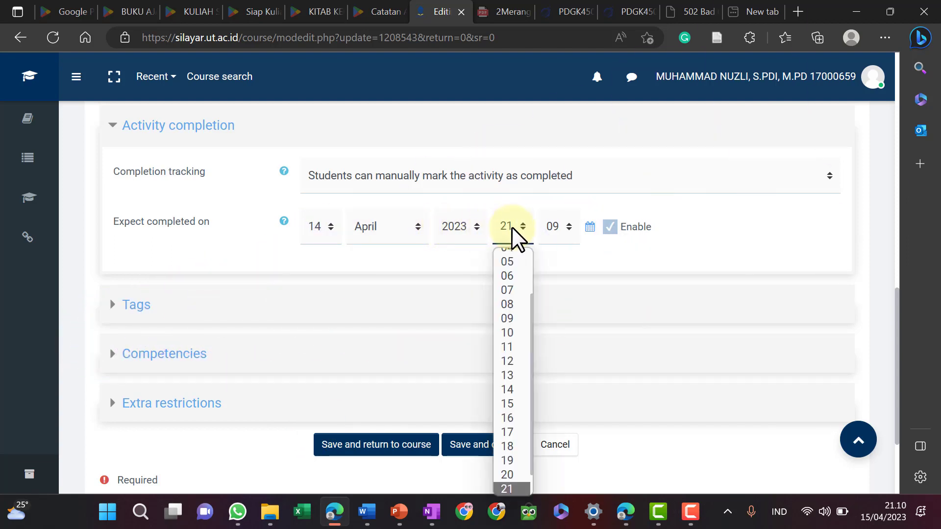
- Search the tutorial schedule 2Merangin.pdf for the tutor's name and check the Prasesi date and time slot for class PDGK4501.170009
left_click(497, 13)
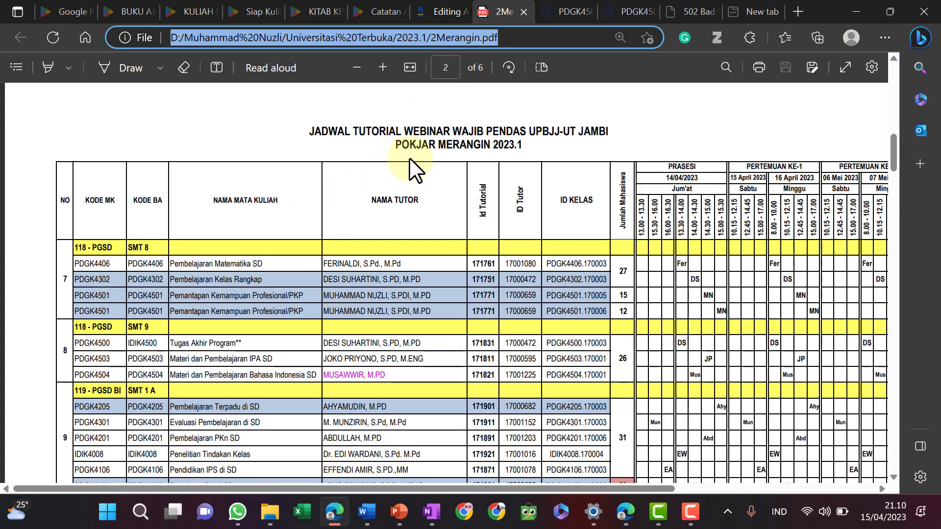
left_click(723, 72)
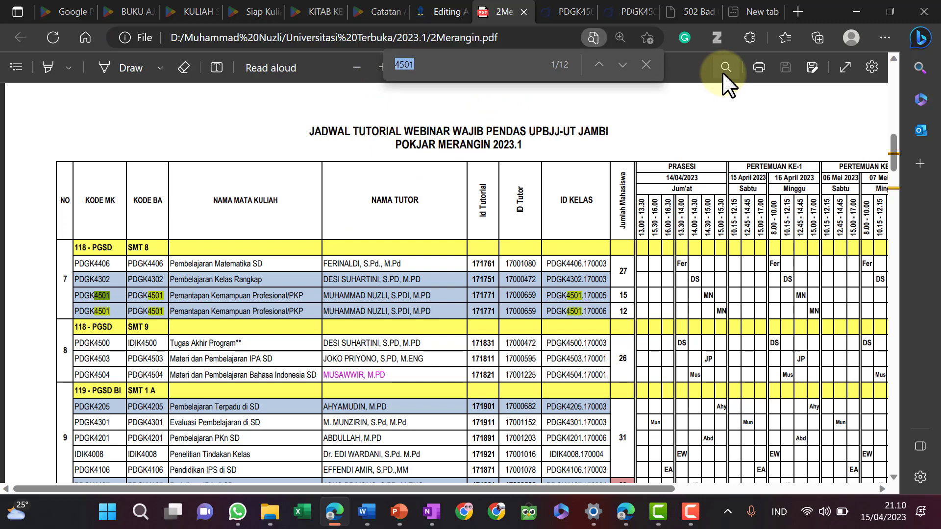
left_click(623, 65)
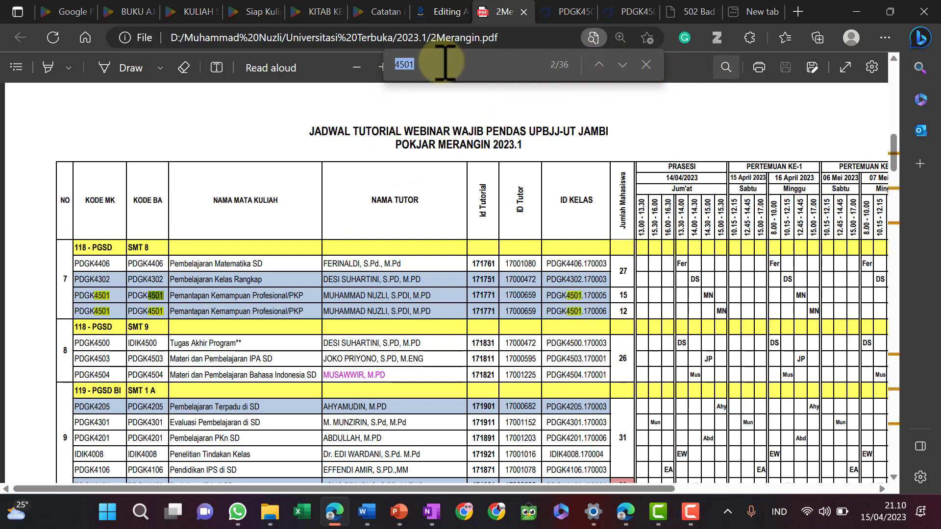
type("nuzli")
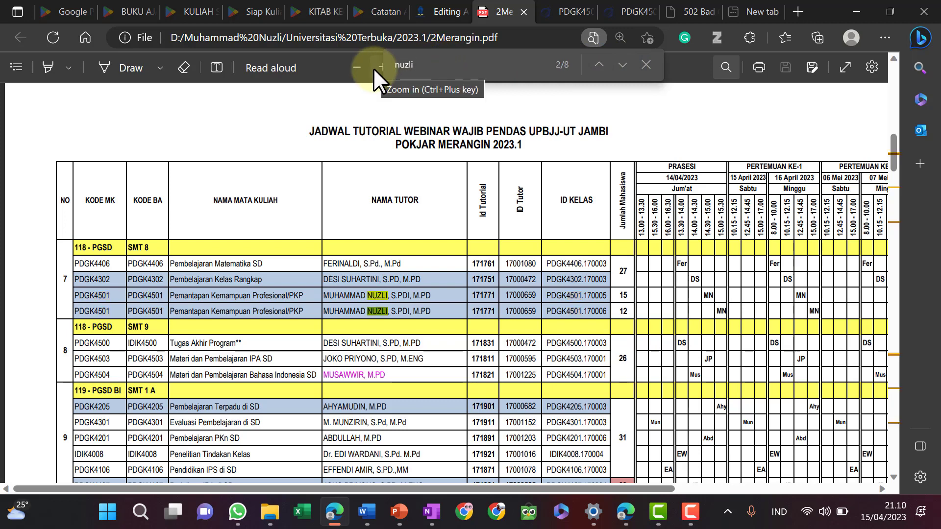
key("Return")
key("Return")
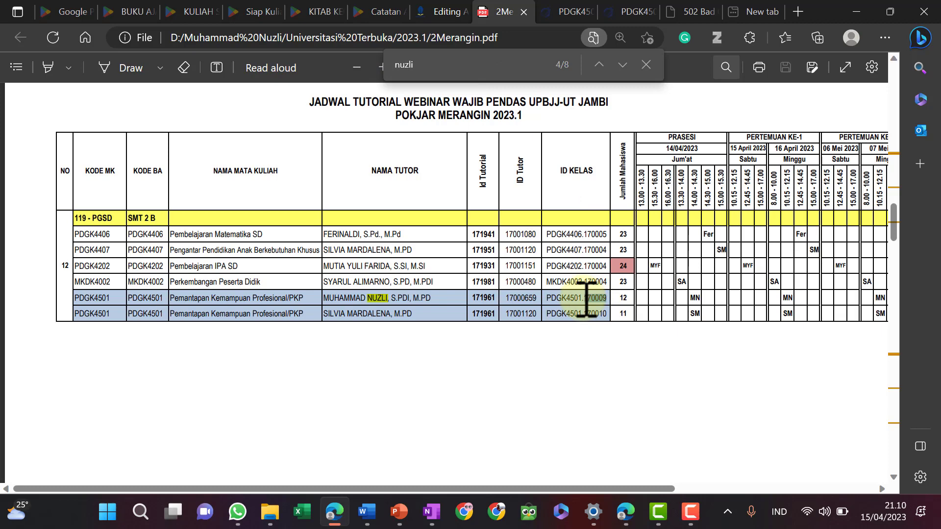
right_click(585, 288)
left_click(665, 125)
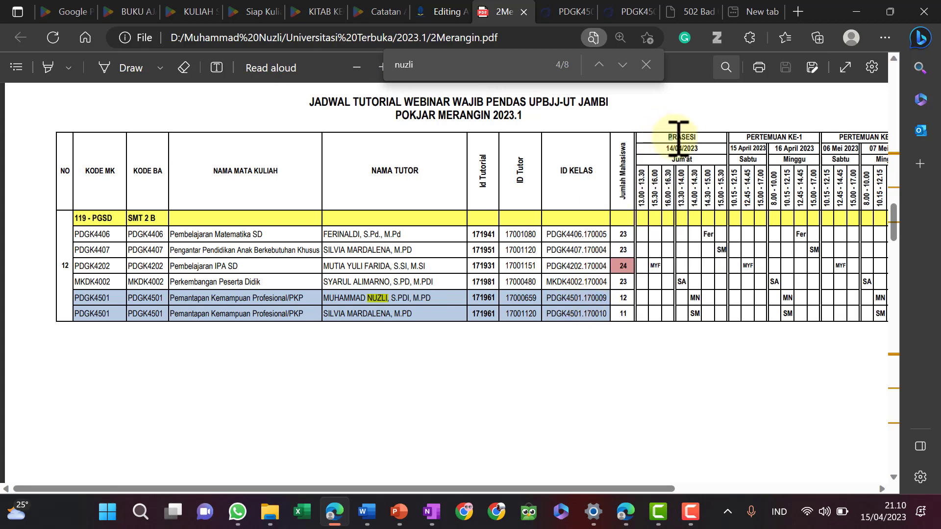
left_click_drag(679, 139, 695, 142)
left_click_drag(683, 285, 698, 297)
left_click(695, 298)
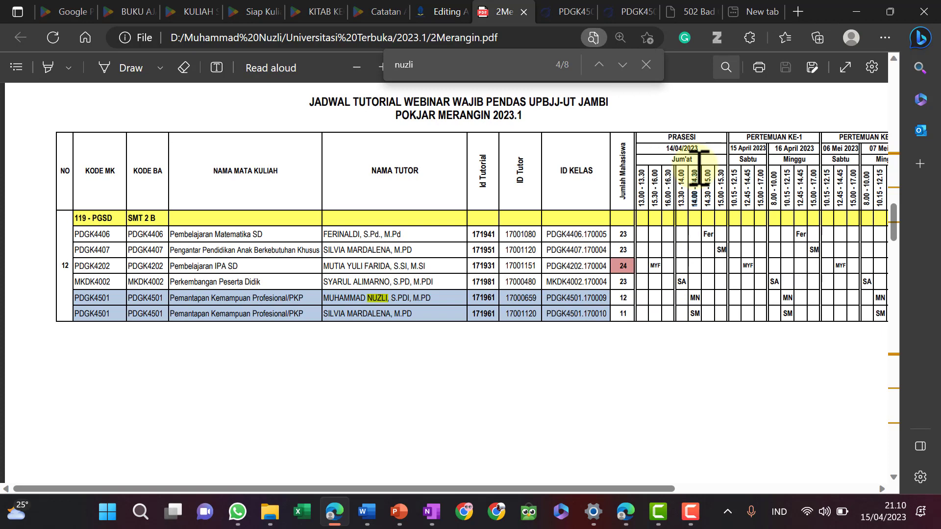
left_click_drag(635, 24, 542, 18)
- Back in the activity settings, set the expected completion time to 14:00 and save, returning to the course
left_click(440, 10)
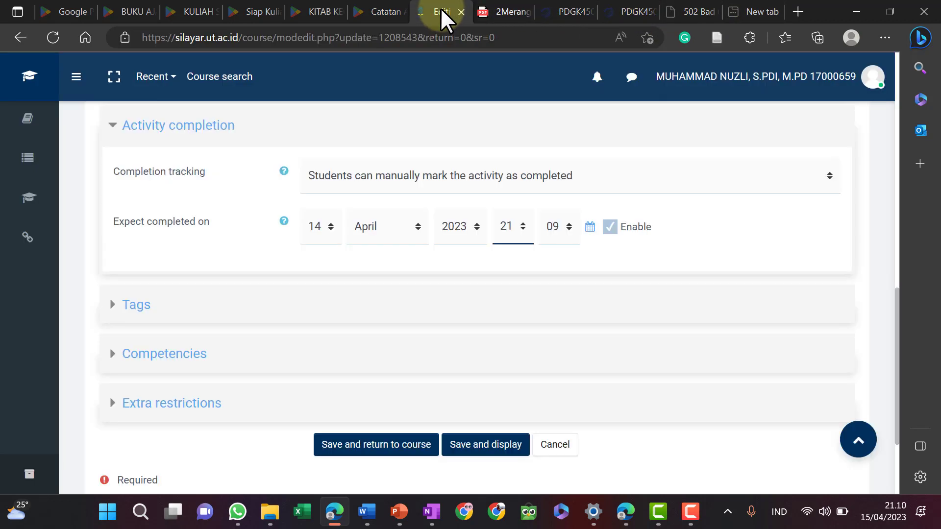
left_click(508, 237)
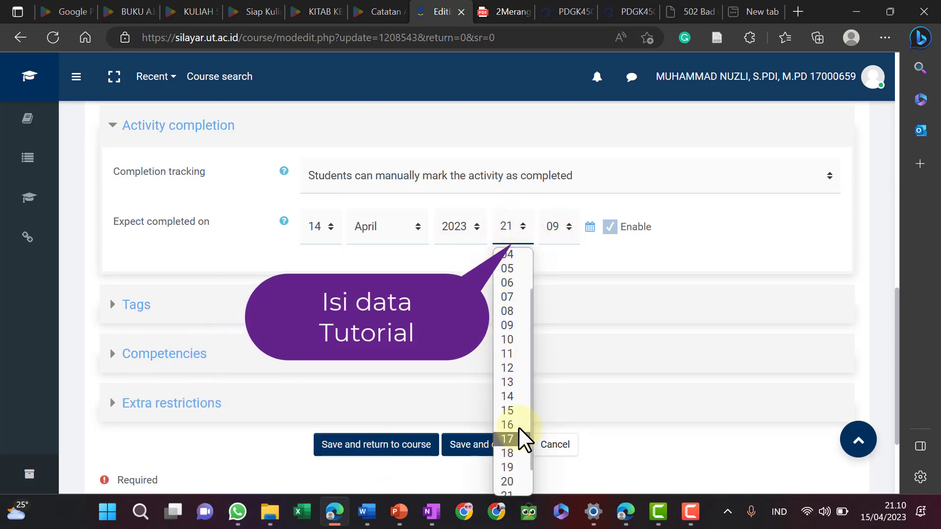
left_click(509, 397)
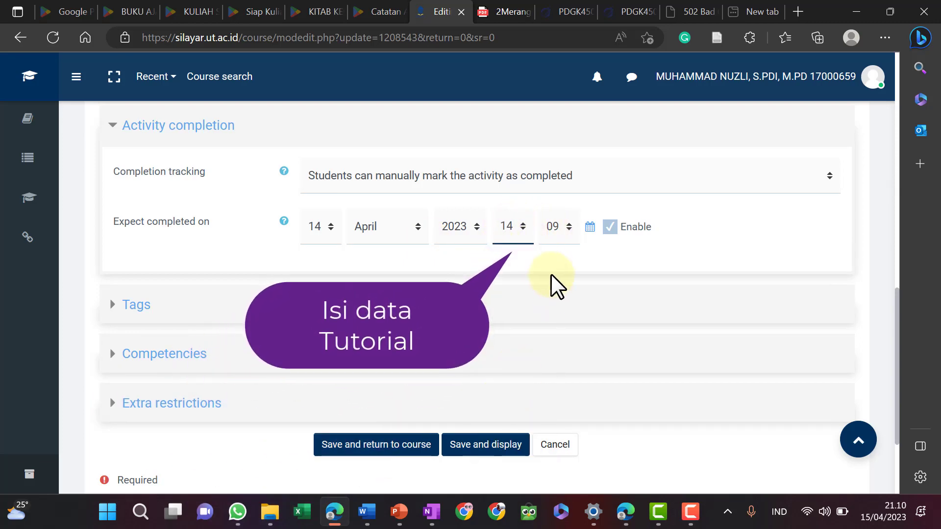
left_click(560, 232)
left_click(553, 255)
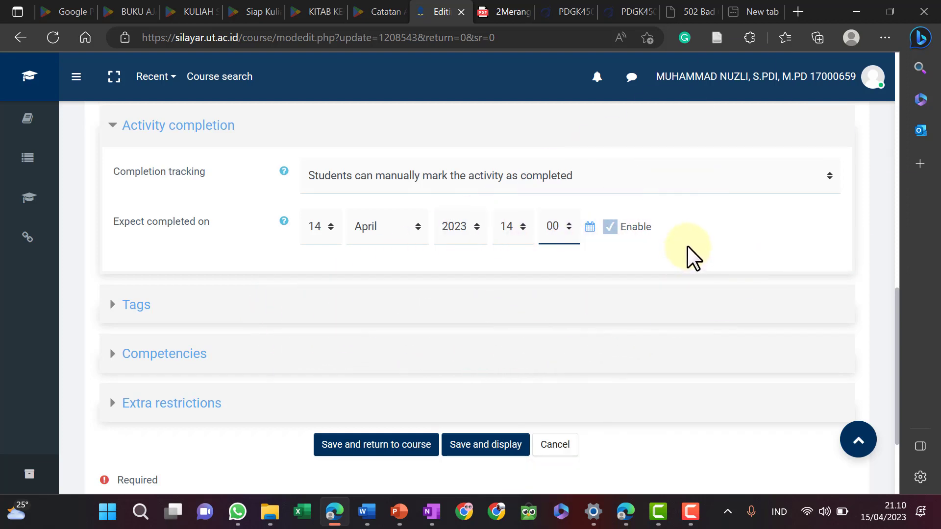
scroll(689, 250, "down", 3)
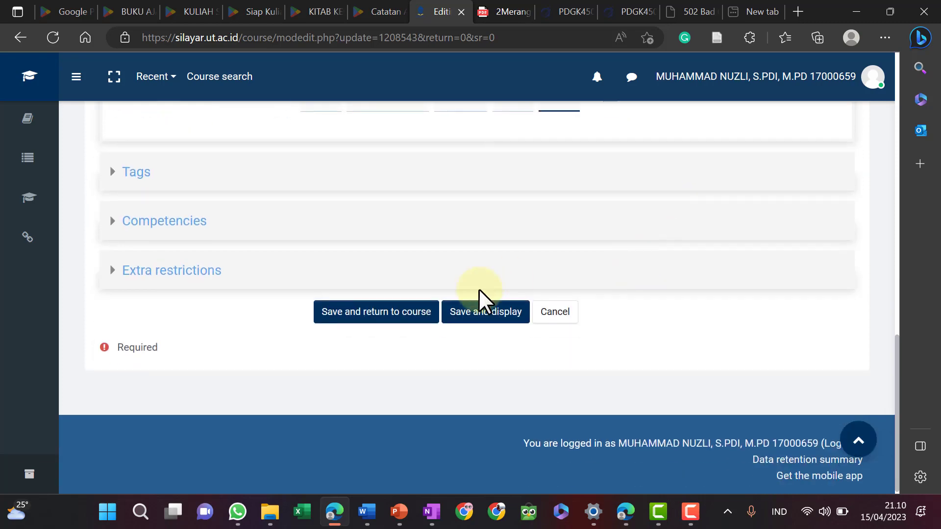
left_click(426, 313)
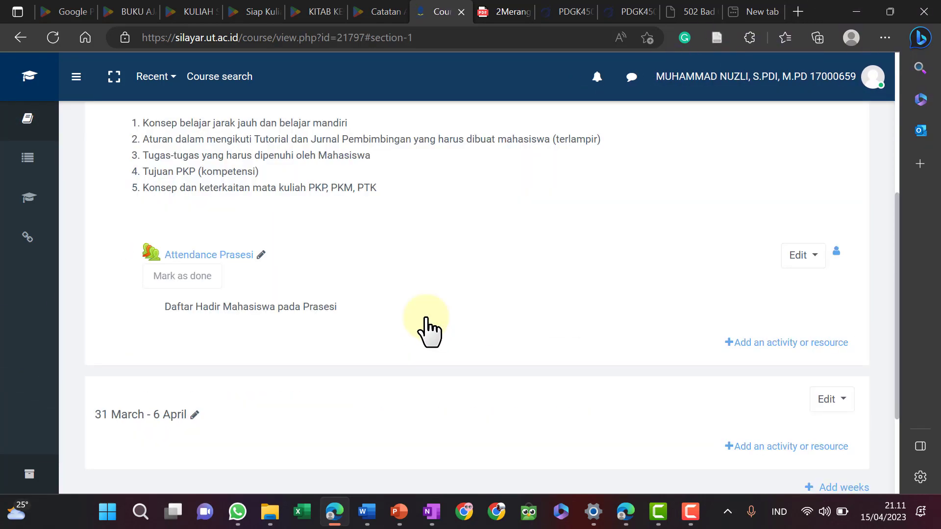
- Open the Attendance Prasesi activity and start adding a new session
scroll(452, 270, "down", 3)
scroll(452, 270, "up", 2)
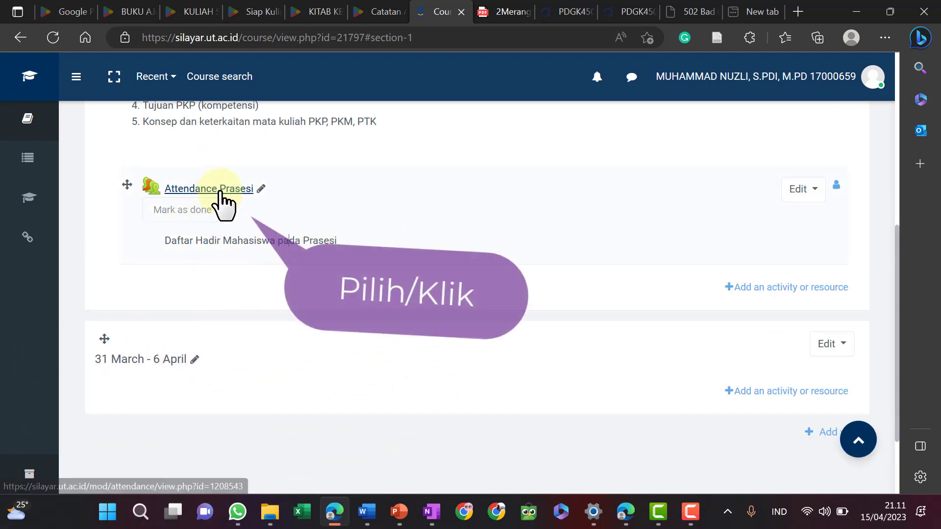
left_click(220, 192)
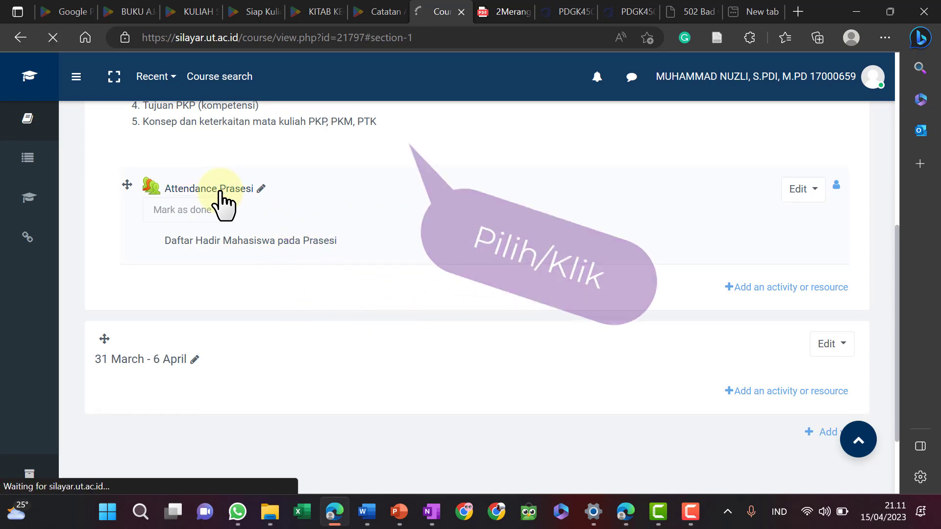
scroll(230, 210, "down", 4)
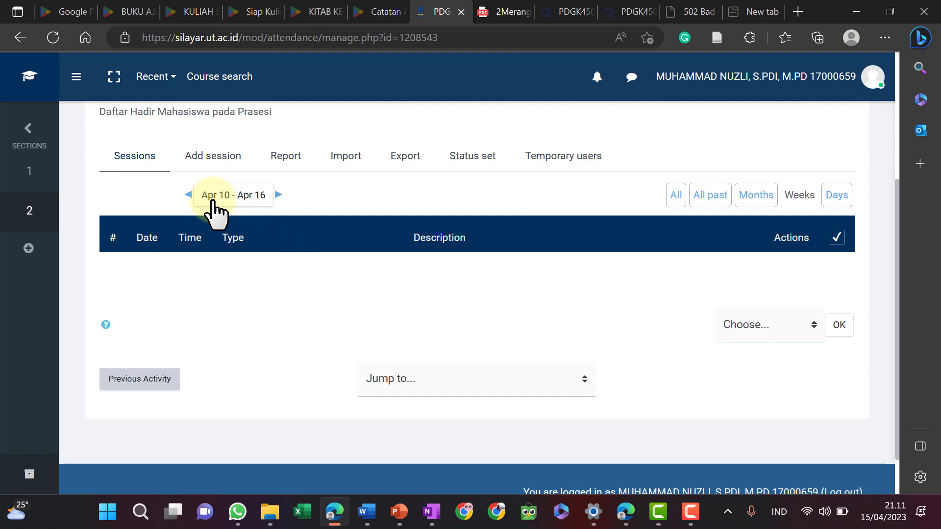
left_click(208, 163)
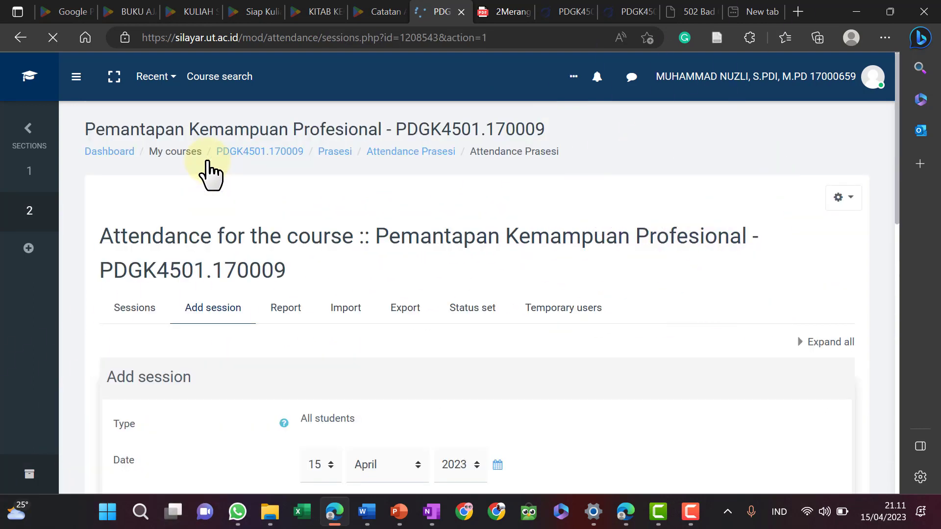
- Set the new session's time from 14:00 to 14:30
scroll(408, 250, "down", 4)
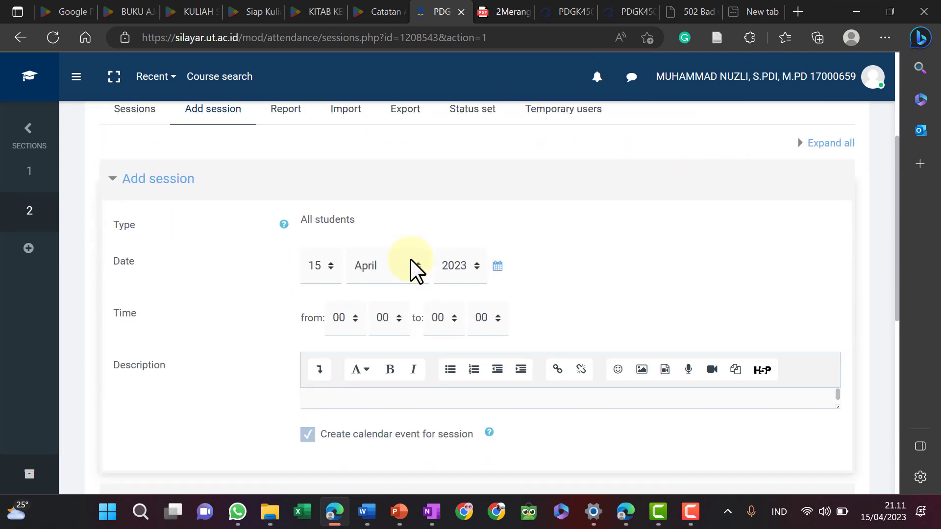
left_click(353, 321)
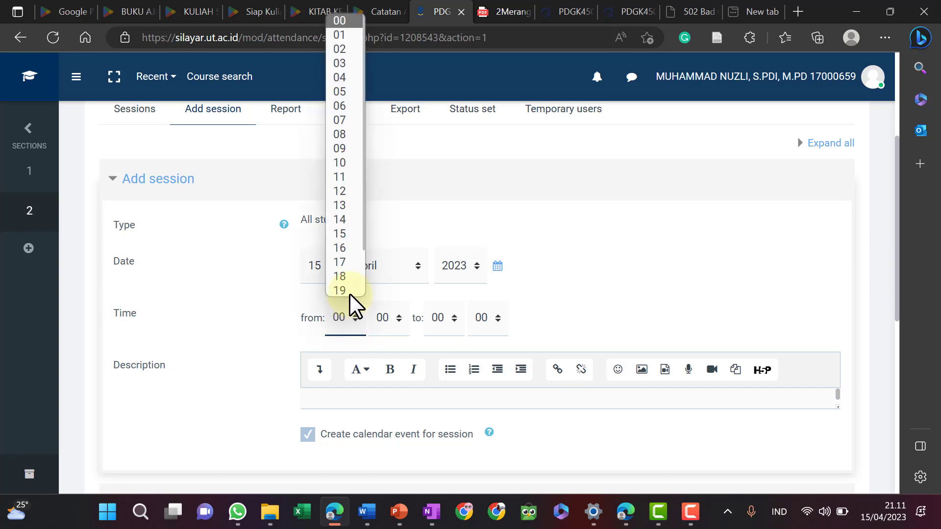
left_click(339, 220)
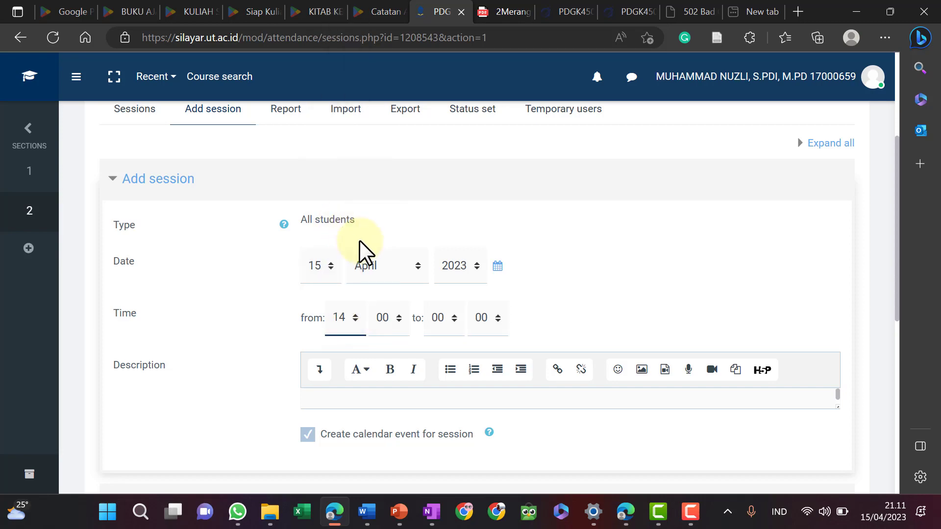
left_click(387, 319)
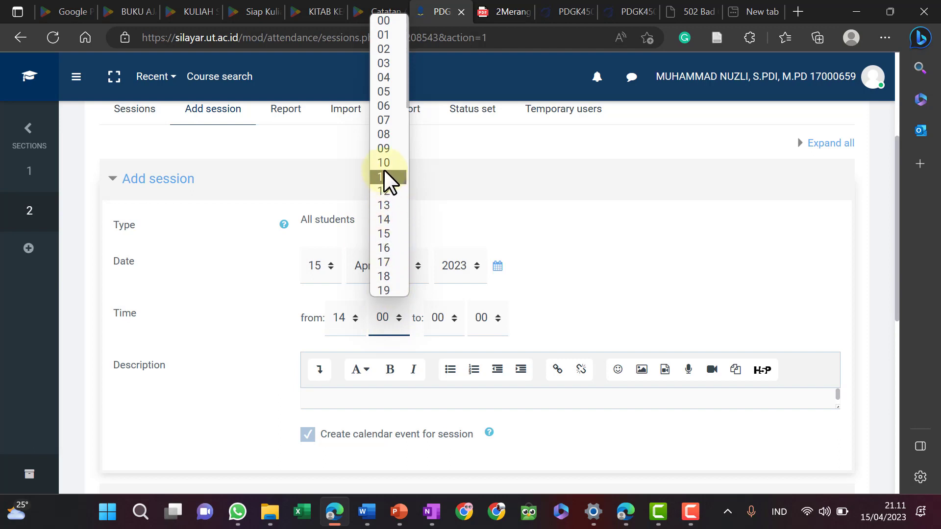
left_click(392, 24)
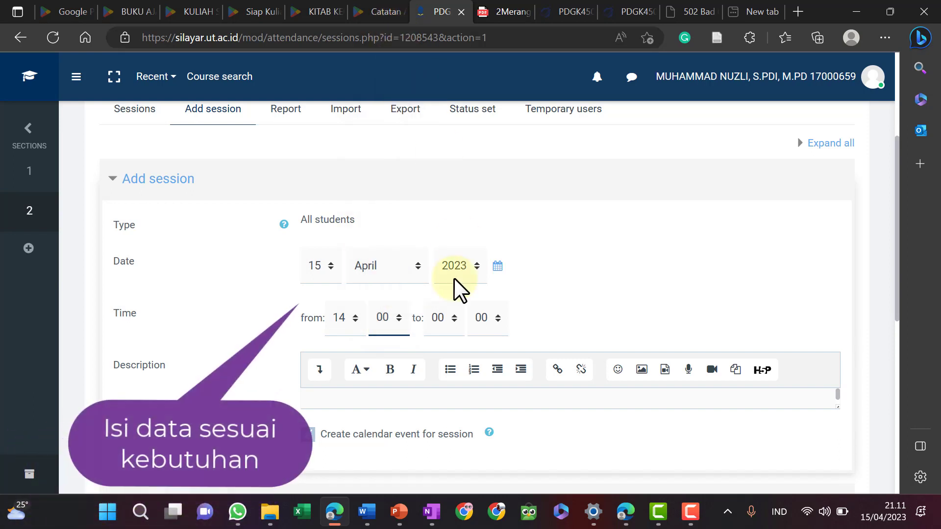
left_click(443, 319)
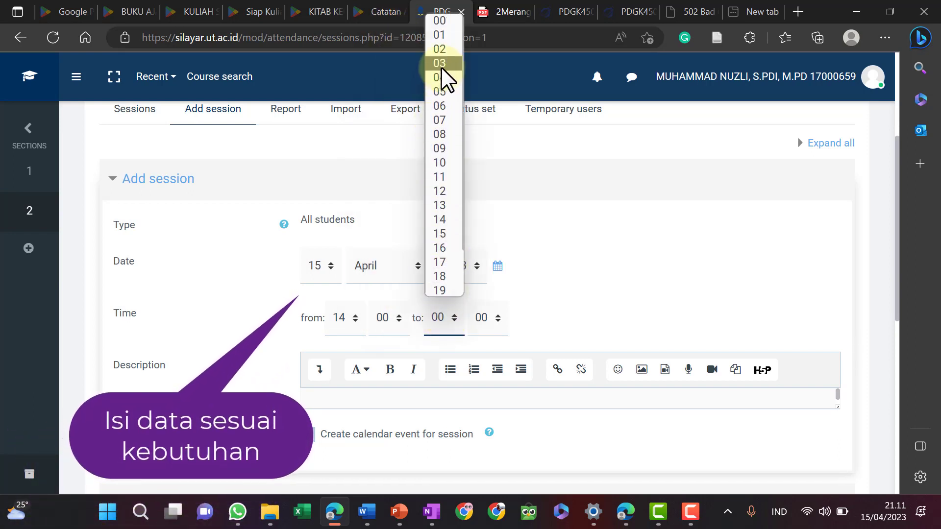
left_click(440, 221)
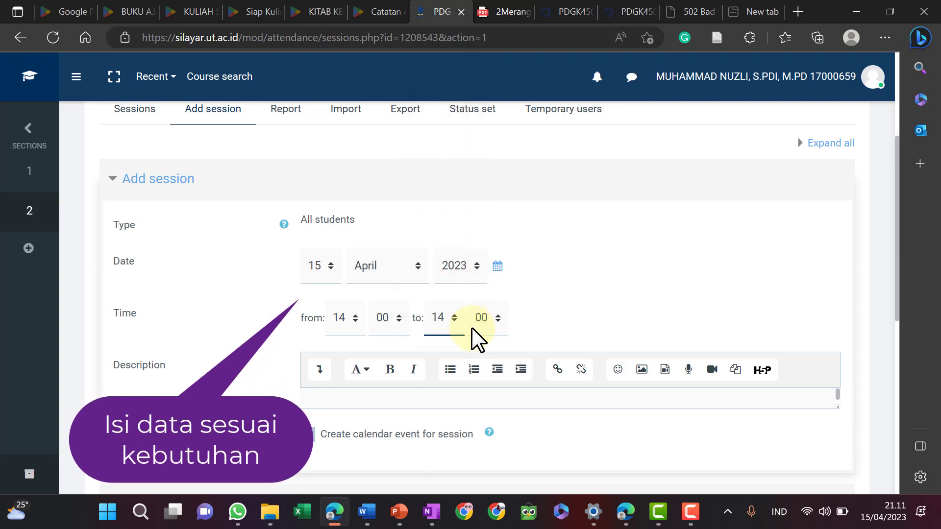
left_click(486, 325)
scroll(488, 210, "down", 5)
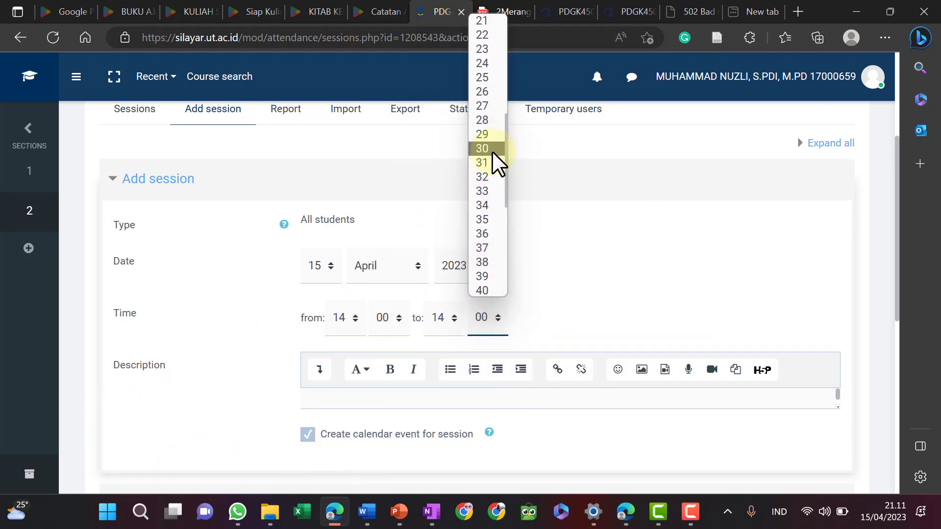
left_click(492, 149)
- Review the session's date, calendar event and student recording settings, and add the session
scroll(596, 303, "down", 3)
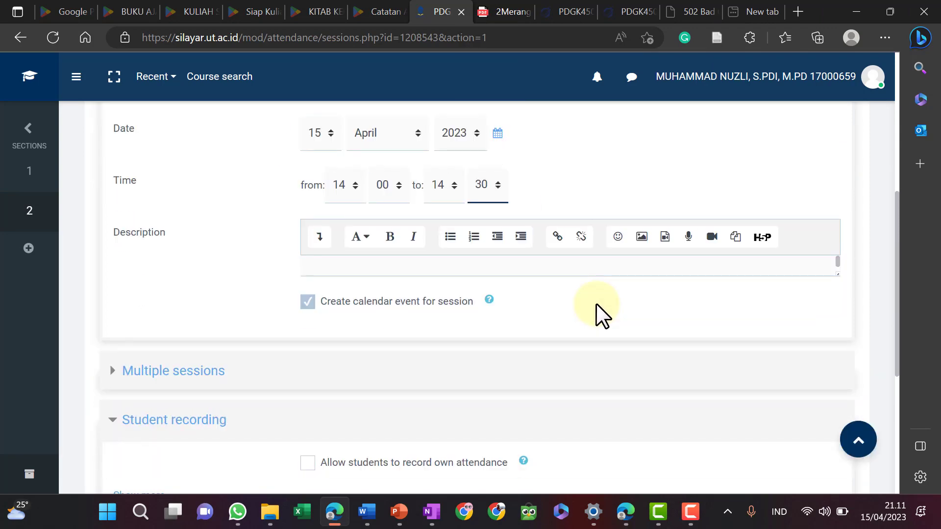
scroll(596, 304, "up", 3)
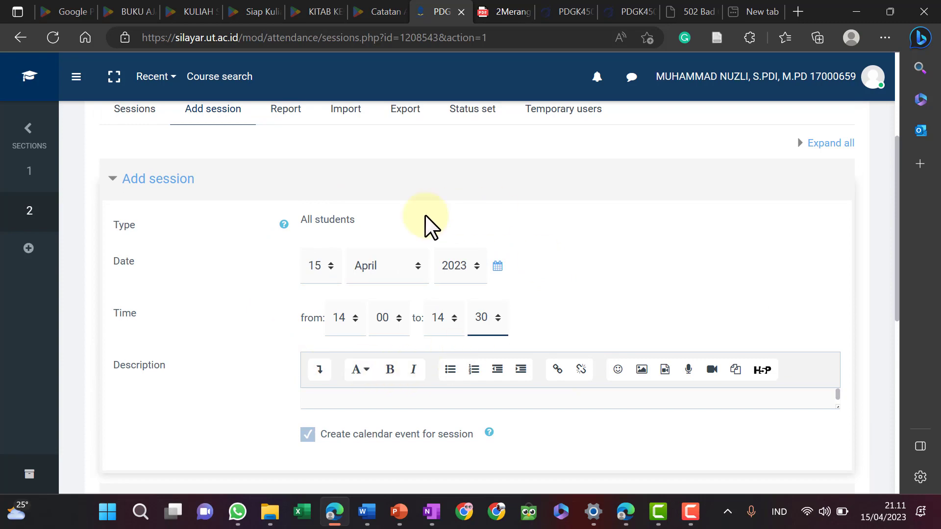
scroll(384, 252, "down", 6)
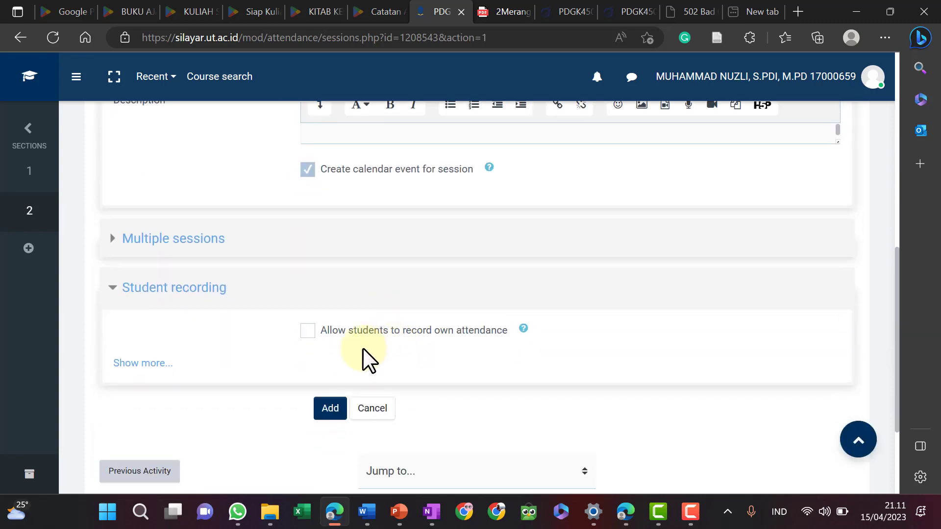
left_click(326, 412)
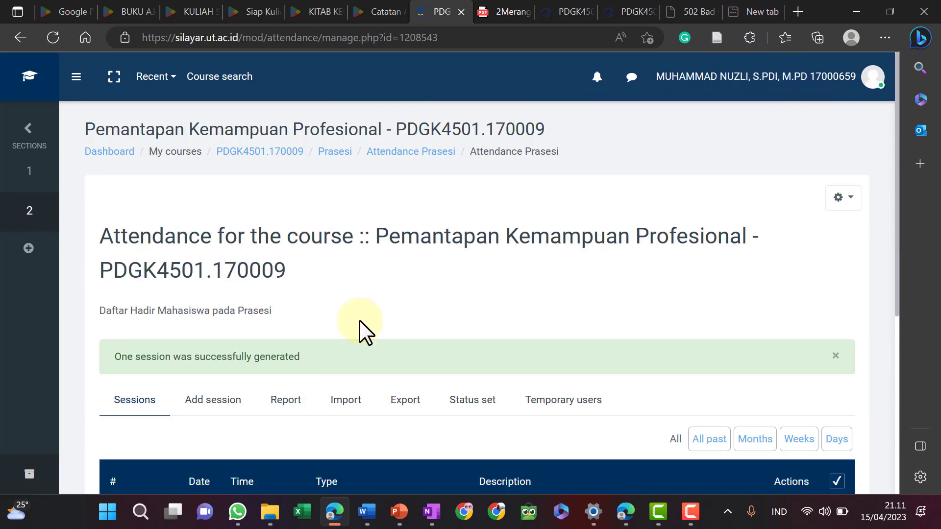
- Open the attendance-taking list for the 15 April 2023, 2PM - 2:30PM session
scroll(372, 286, "down", 4)
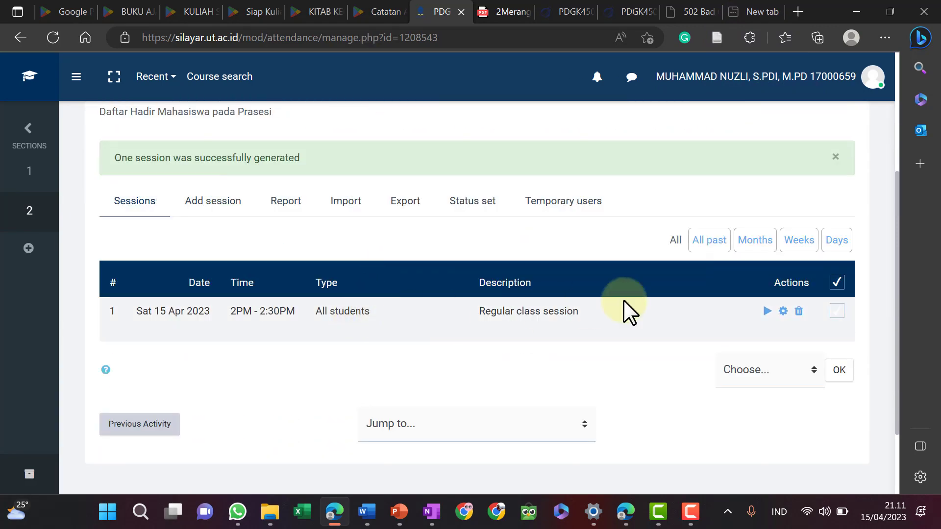
left_click(767, 312)
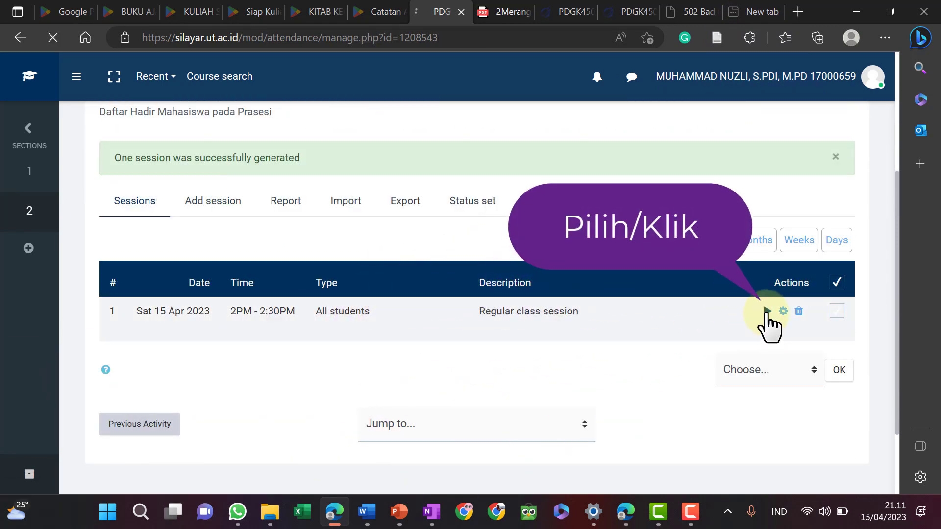
scroll(719, 274, "down", 2)
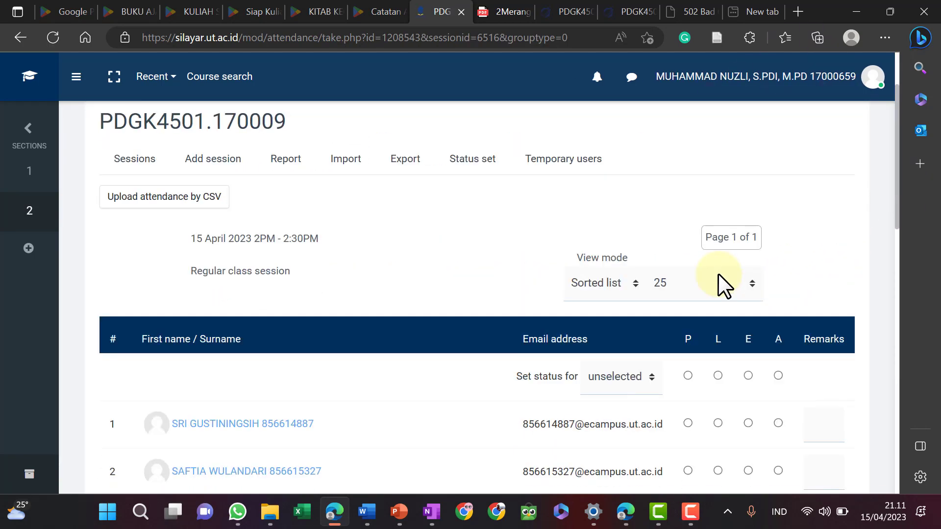
scroll(719, 274, "down", 4)
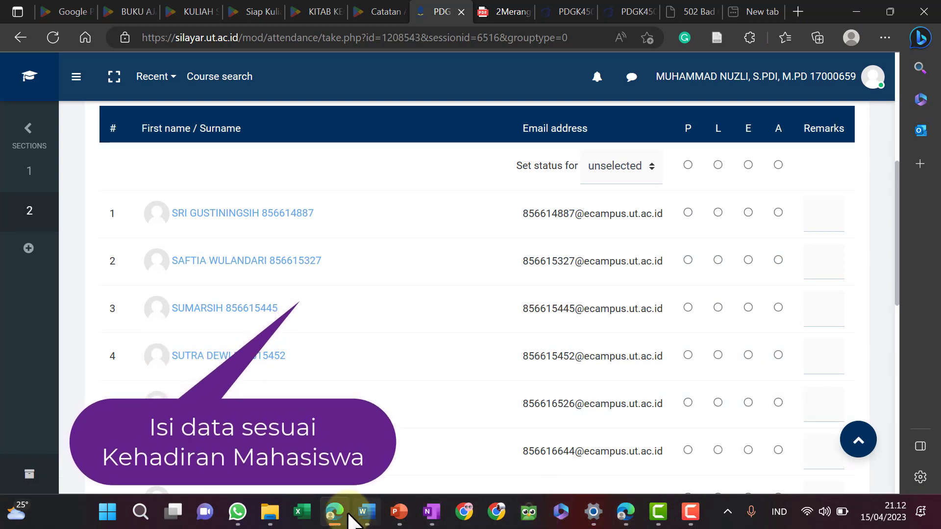
- Switch to the class PDGK4501.170009 attendance workbook in Excel and centre the cells from H12 down through the meeting 0 marks
left_click(301, 512)
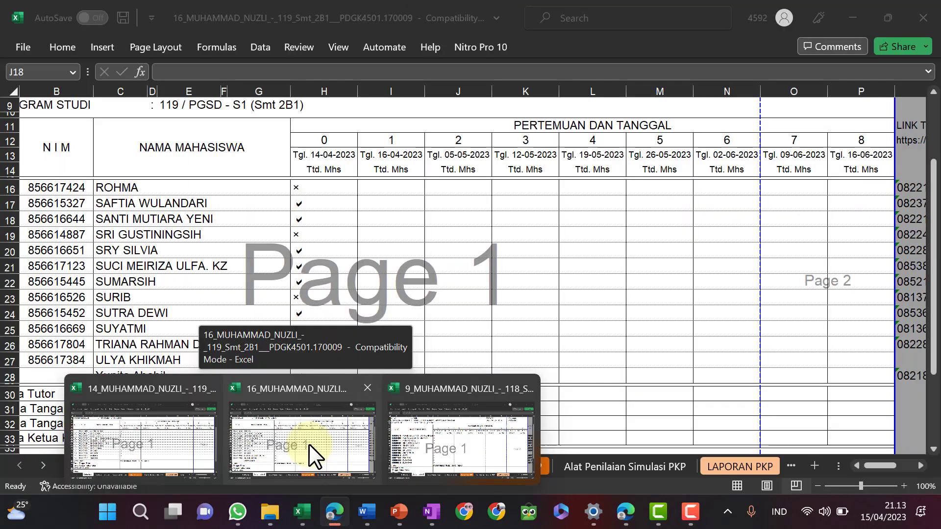
left_click(308, 444)
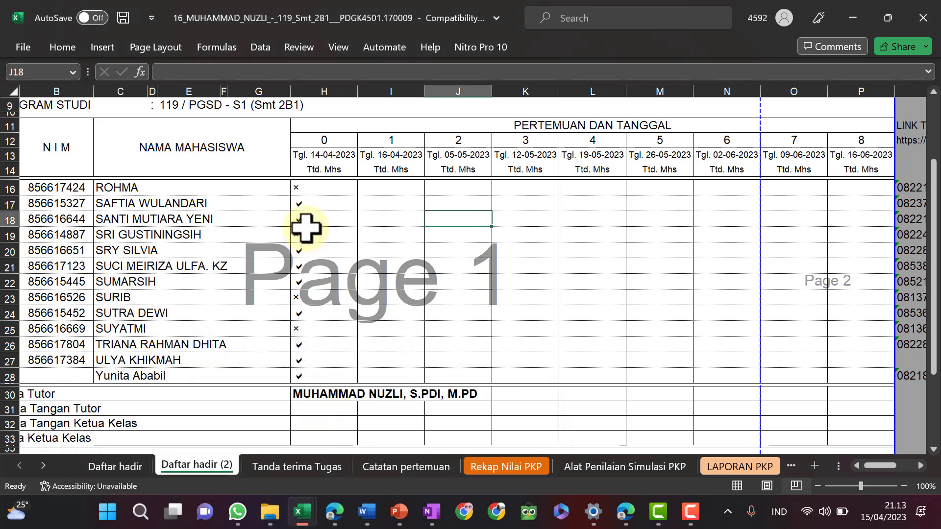
left_click_drag(325, 146, 307, 375)
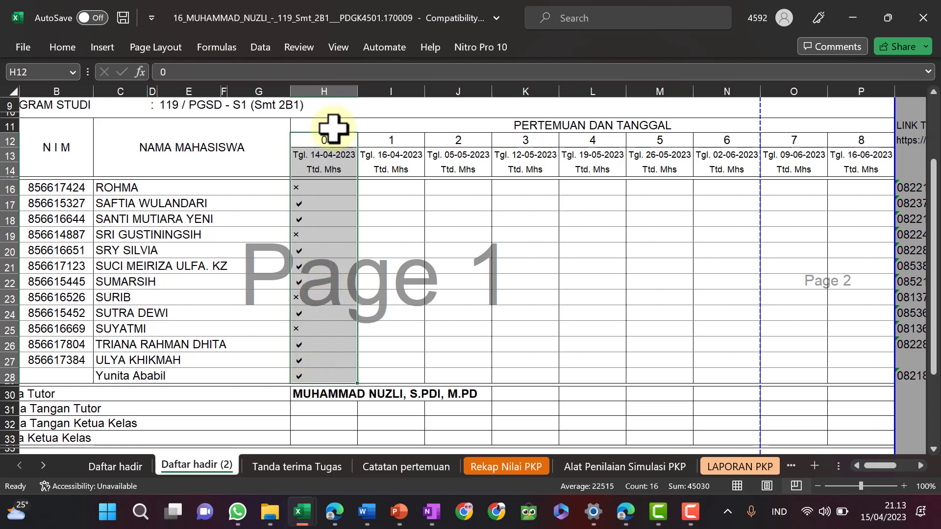
left_click(75, 44)
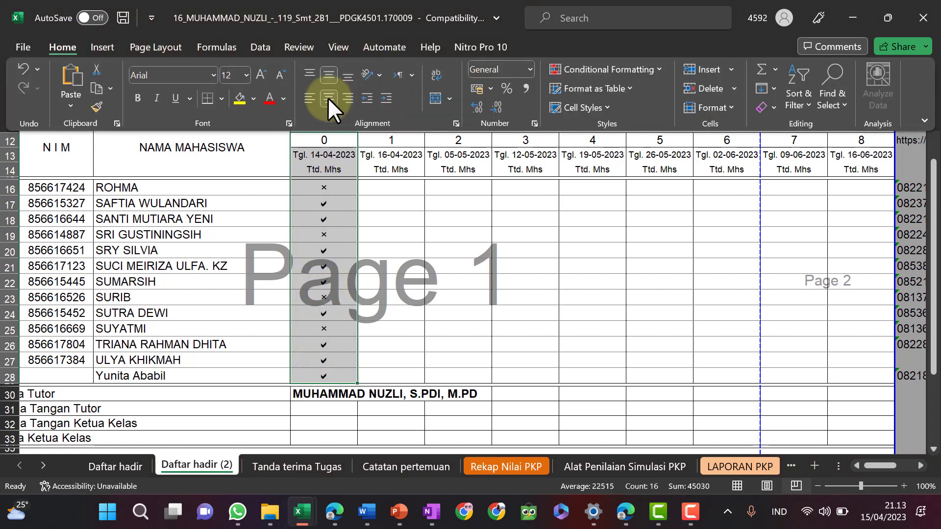
left_click(433, 201)
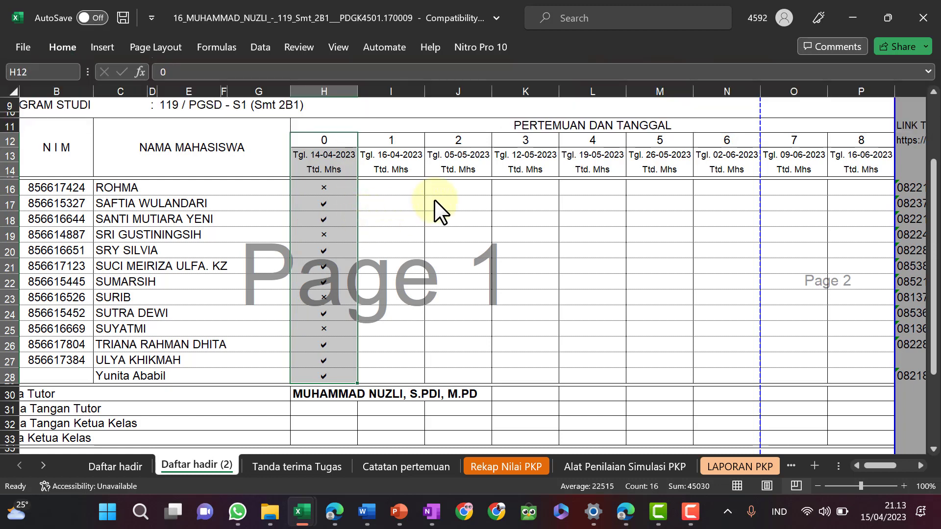
left_click(430, 210)
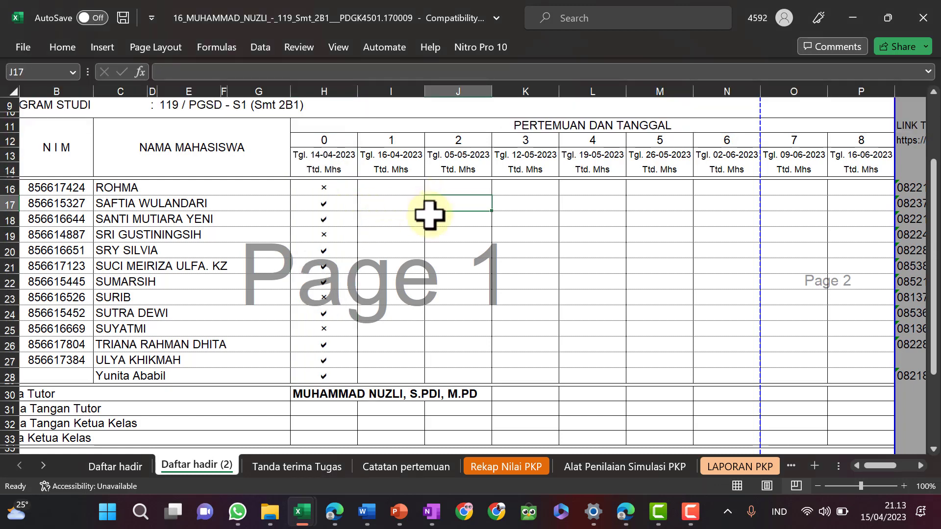
- Find the first student of the online attendance list in the Excel sheet Daftar hadir (2) and check the meeting 0 mark
left_click(887, 16)
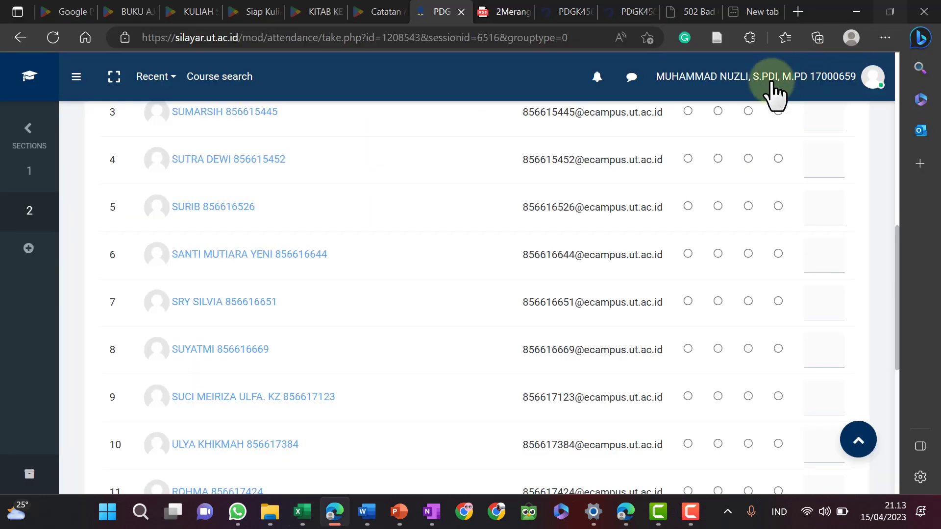
scroll(445, 233, "up", 5)
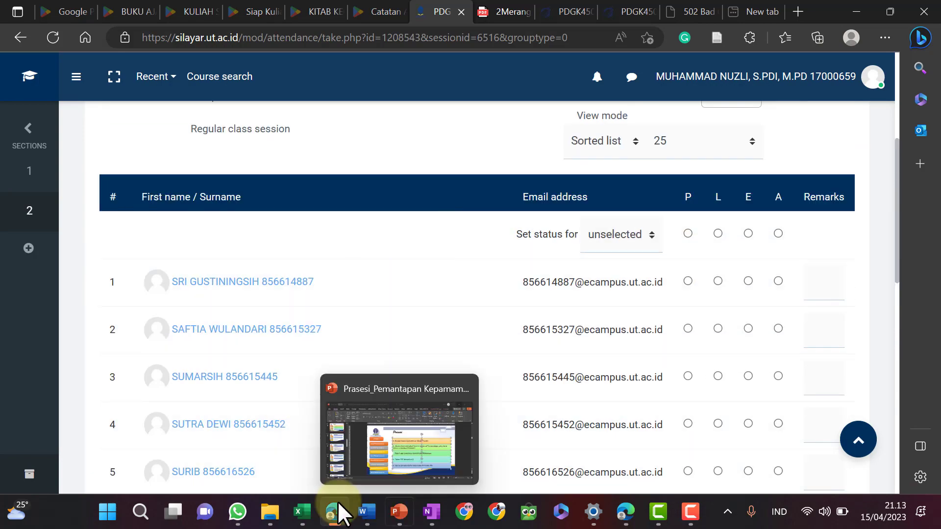
mouse_move(303, 511)
left_click(296, 473)
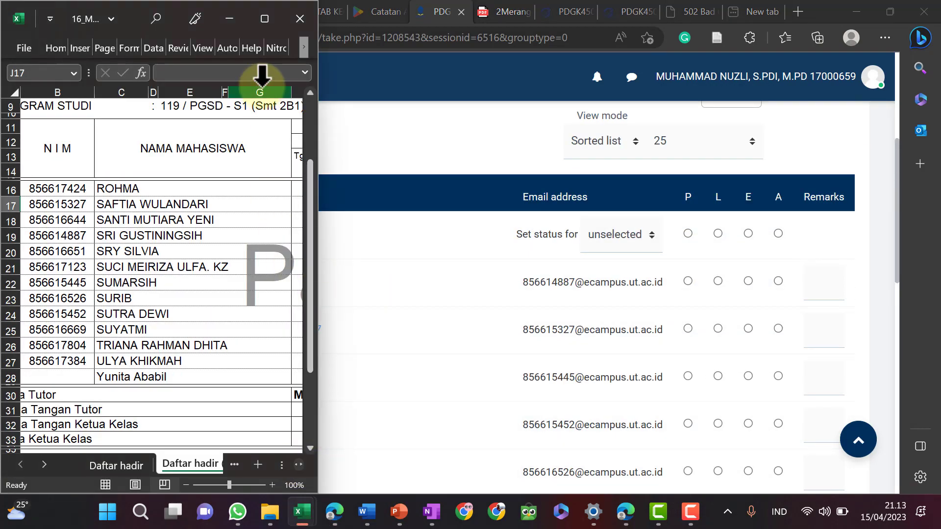
left_click(264, 18)
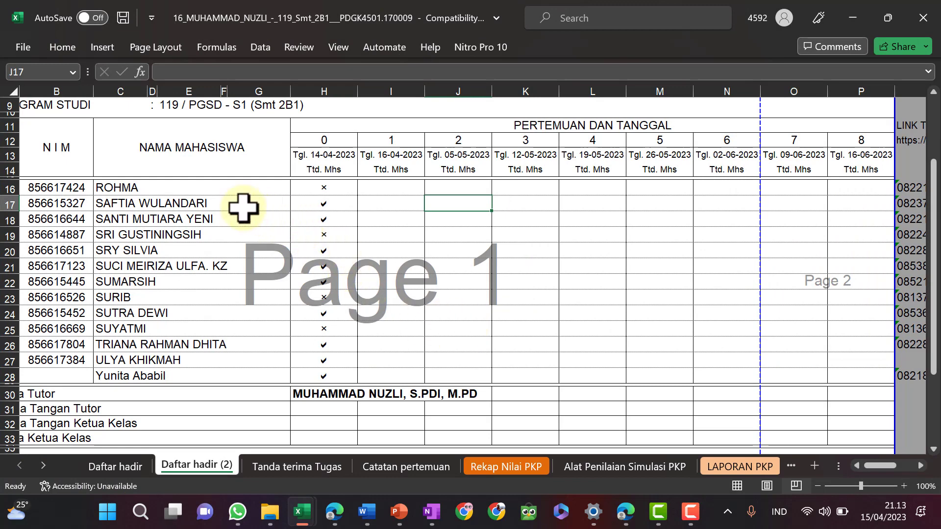
left_click_drag(176, 236, 286, 239)
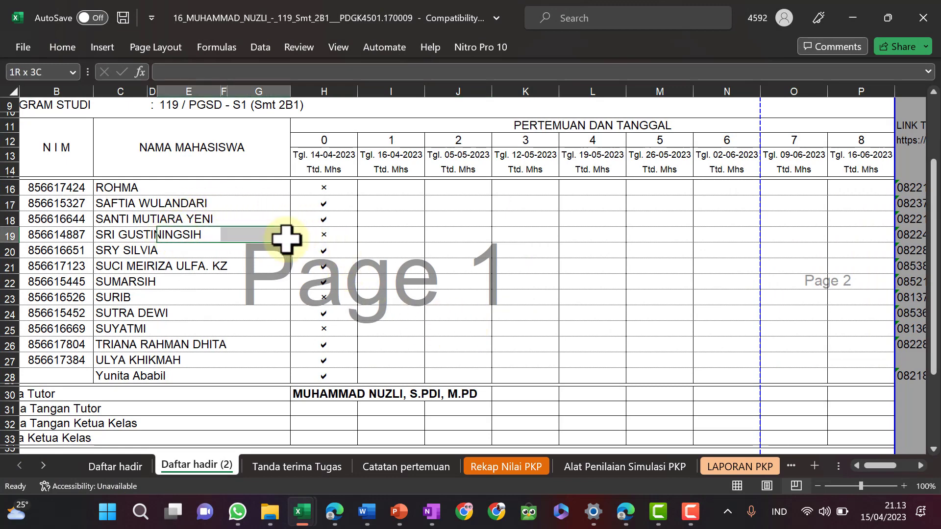
left_click_drag(105, 236, 340, 235)
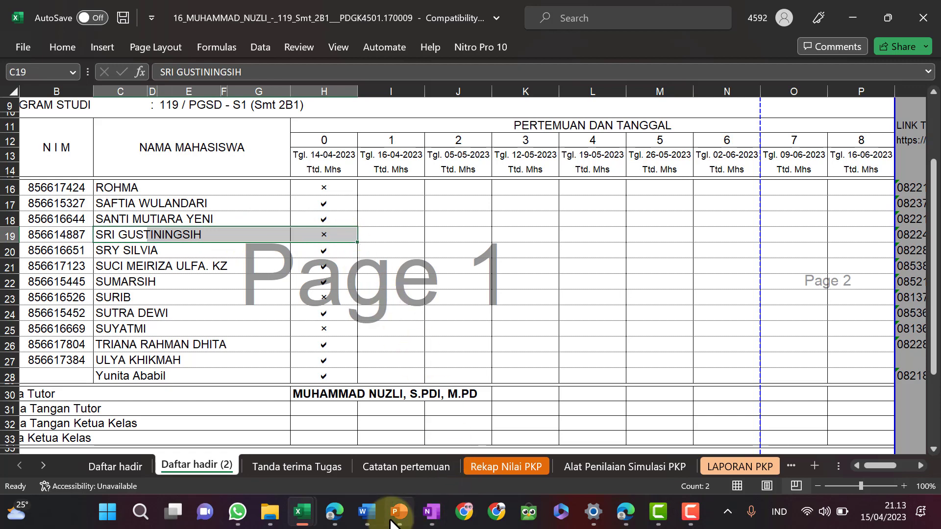
- Back in the browser's attendance list, mark the first student as A and set all unselected students to P
left_click(334, 512)
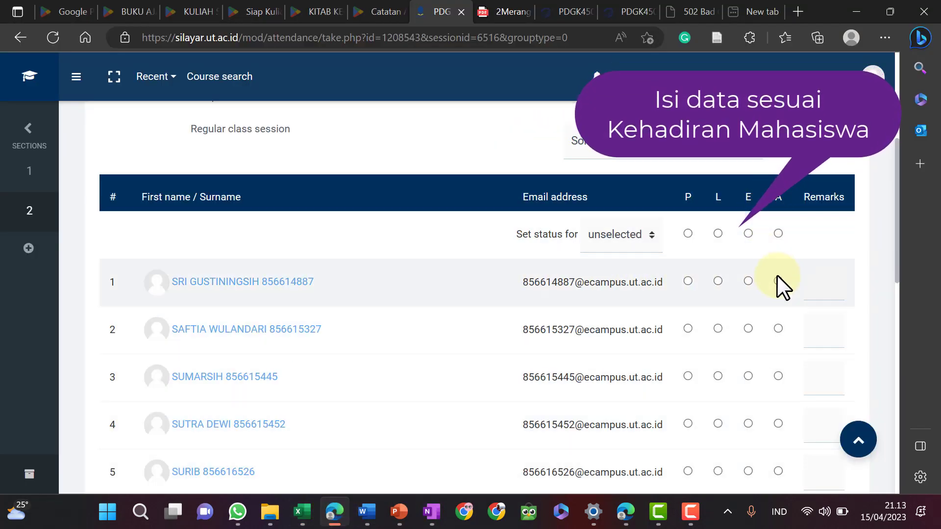
left_click(777, 278)
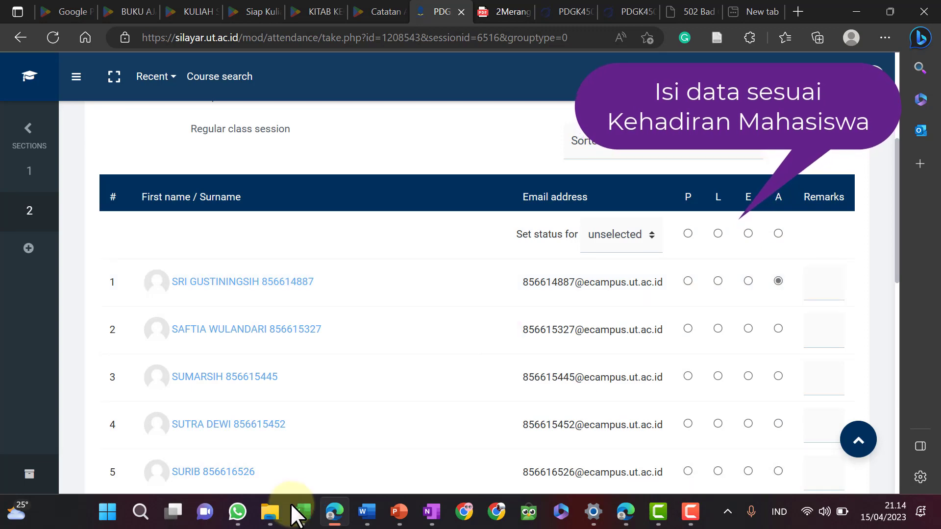
mouse_move(300, 512)
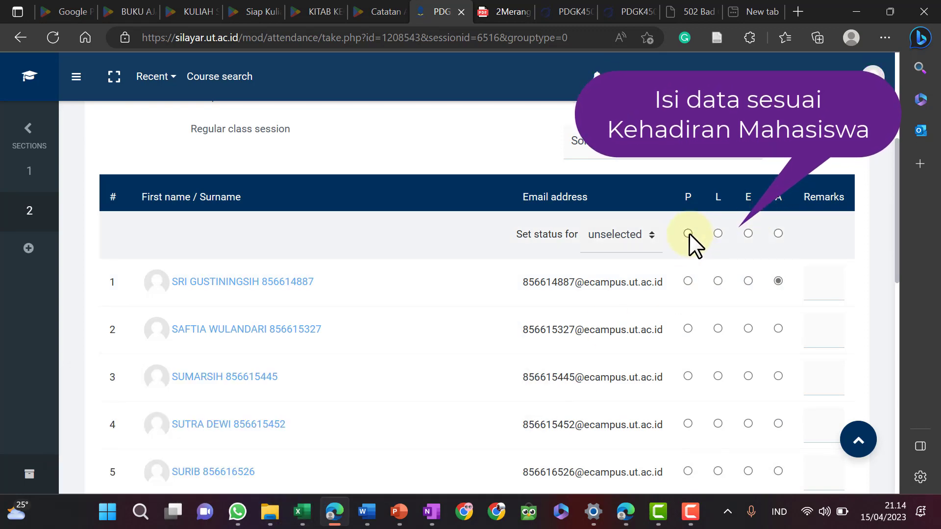
left_click(688, 234)
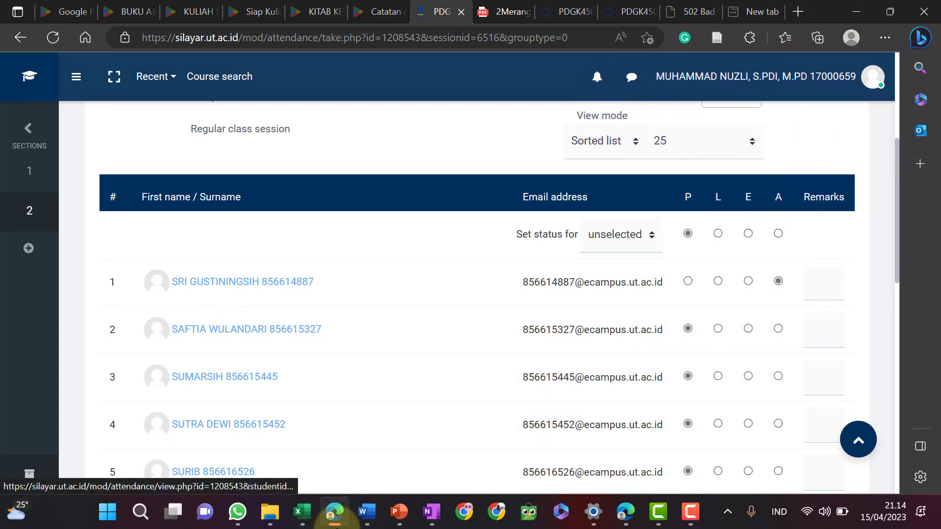
- Check the second listed student's meeting 0 mark in the Excel workbook and return to the browser's attendance list
left_click(336, 513)
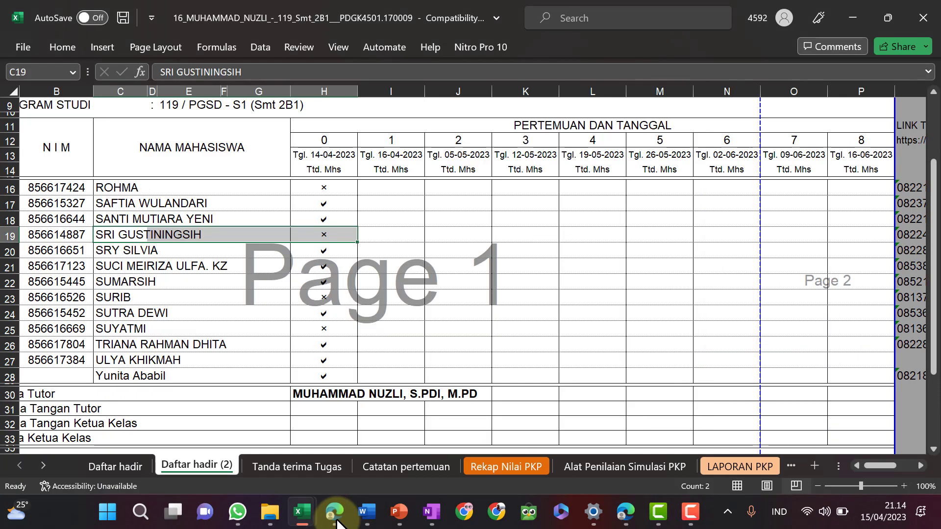
left_click_drag(111, 208, 282, 200)
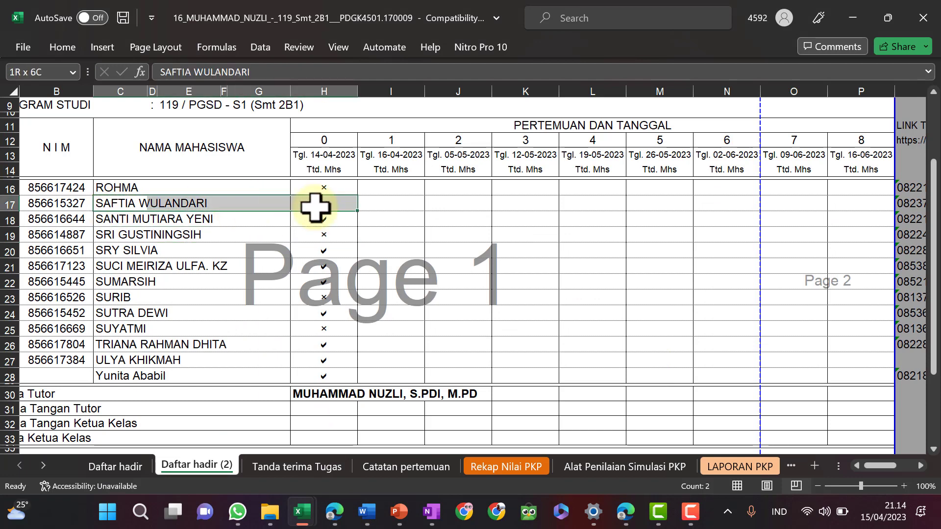
left_click(340, 523)
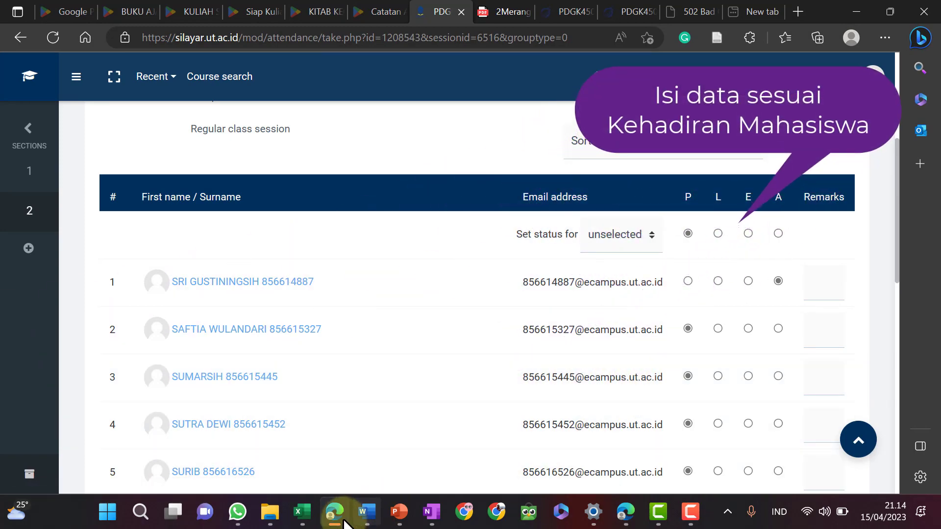
- Check the third listed student's meeting 0 mark in the Excel workbook and compare it with the browser's attendance list
left_click(302, 512)
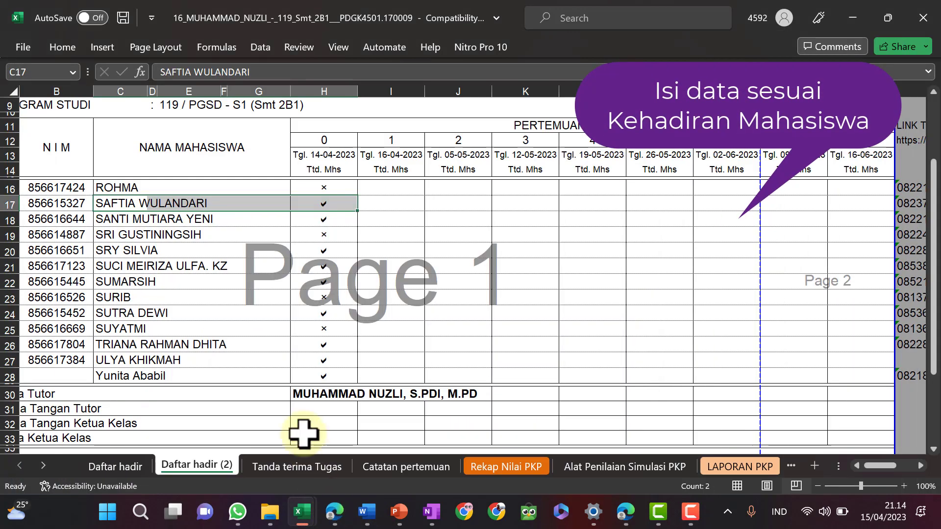
left_click(118, 282)
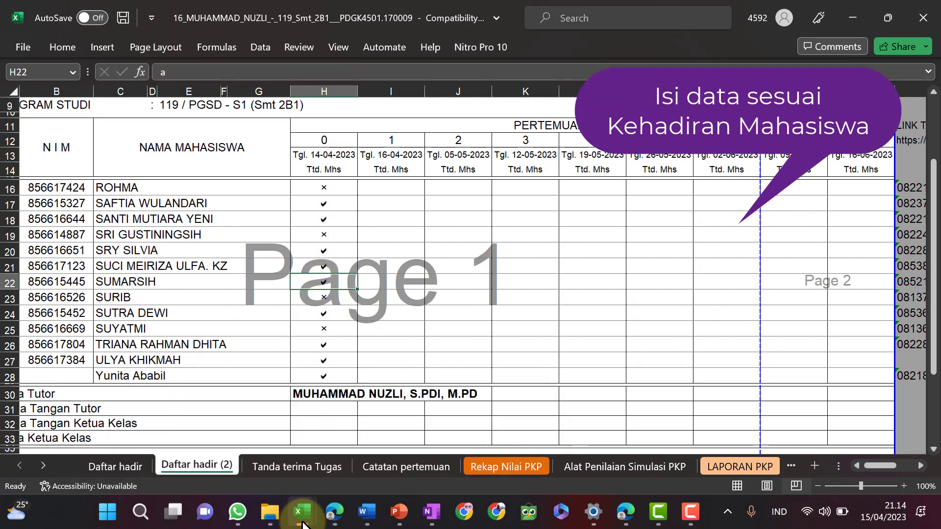
left_click(330, 515)
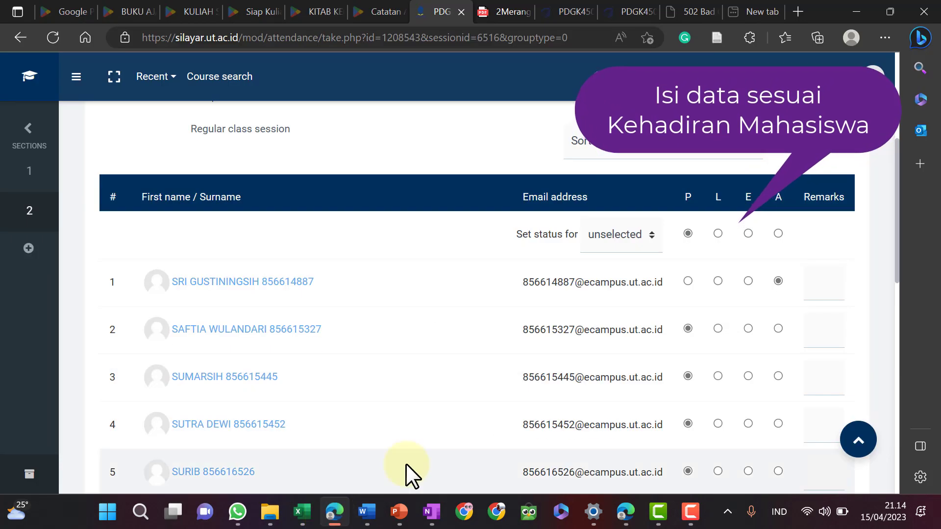
left_click(338, 516)
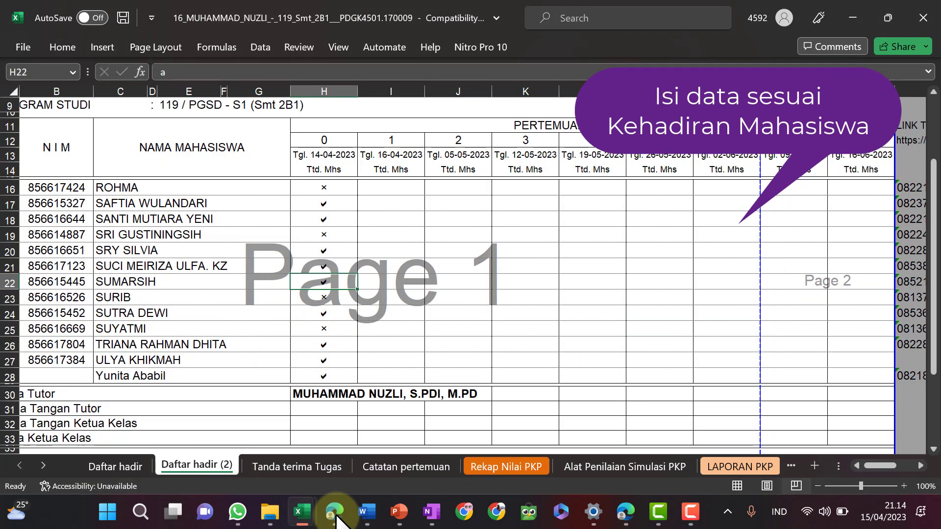
left_click(335, 514)
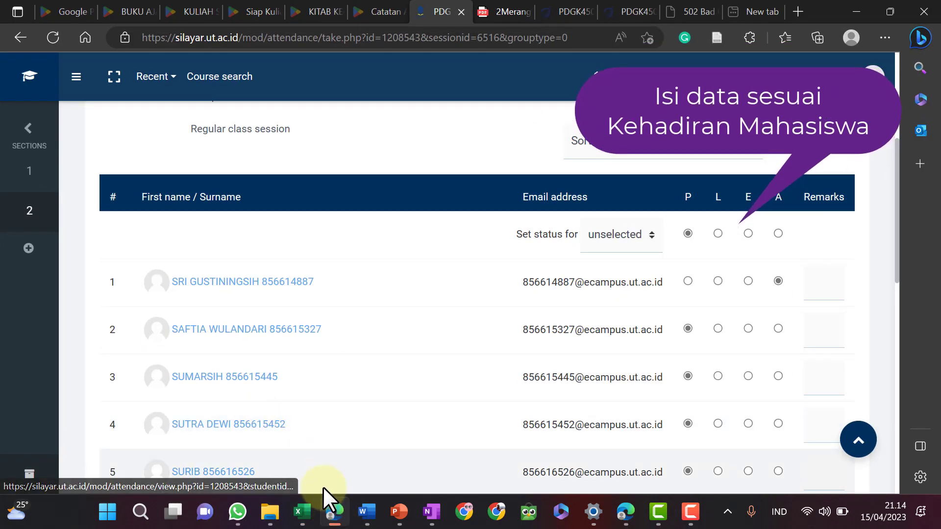
- Check the fourth and fifth listed students' meeting 0 marks in the Excel sheet Daftar hadir (2)
left_click(336, 514)
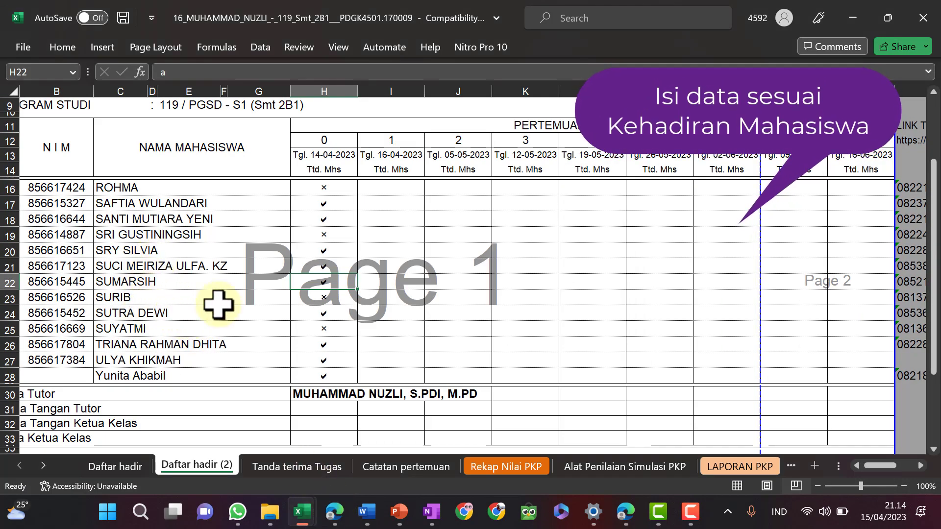
left_click_drag(311, 315, 162, 314)
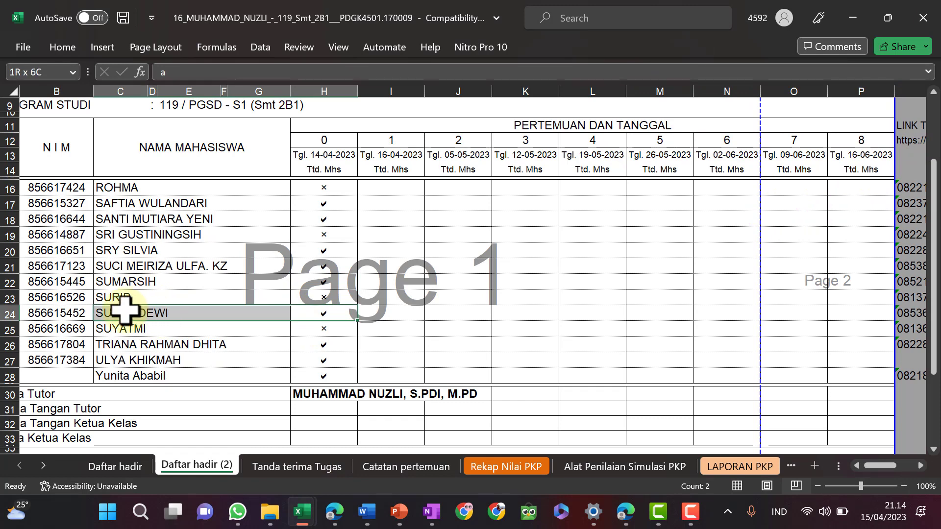
left_click(336, 513)
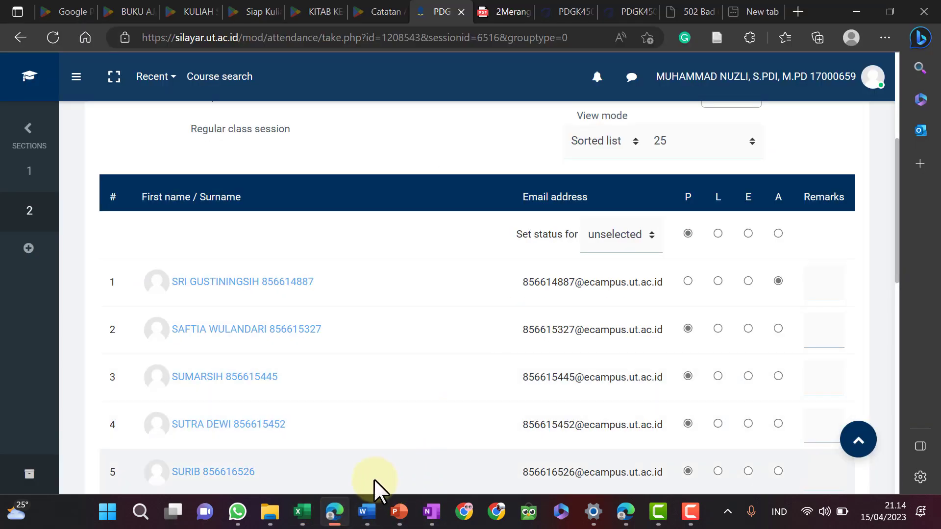
left_click(307, 521)
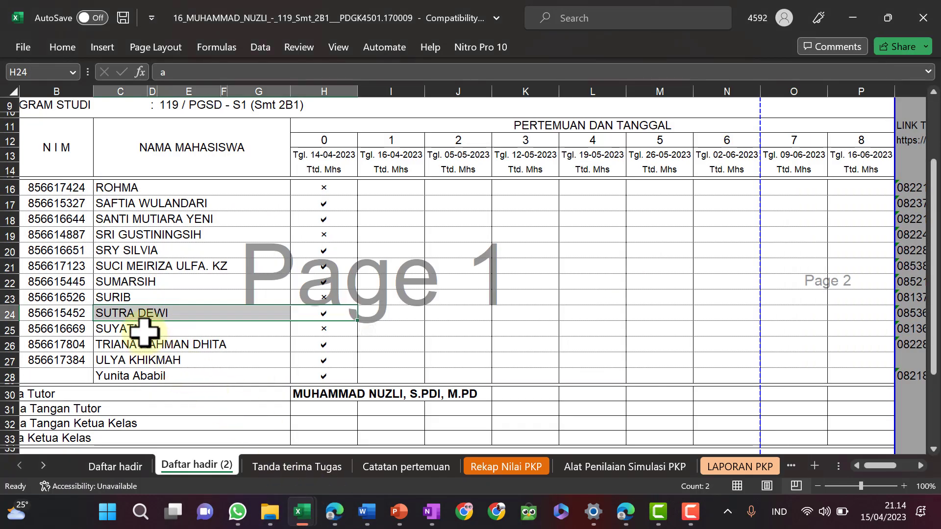
left_click_drag(132, 300, 322, 301)
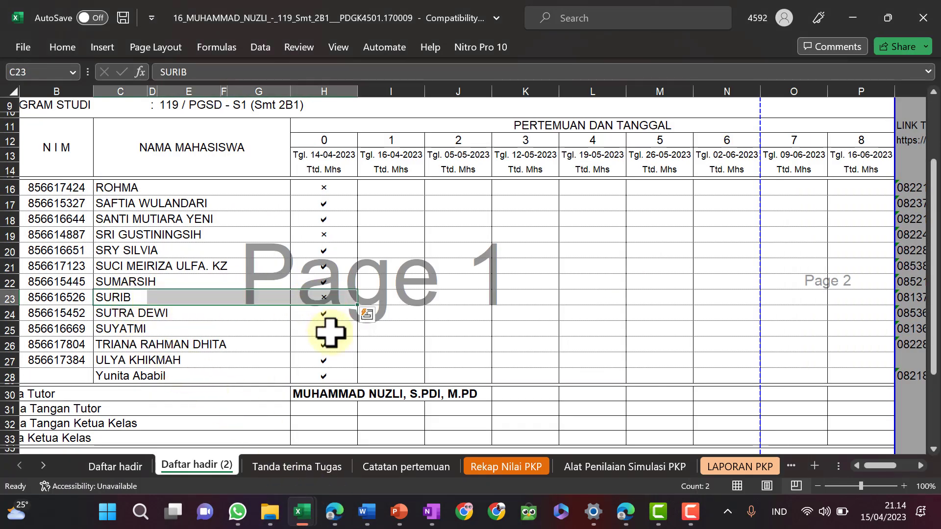
- Return to the browser's attendance list and mark the eleventh student as A
left_click(336, 518)
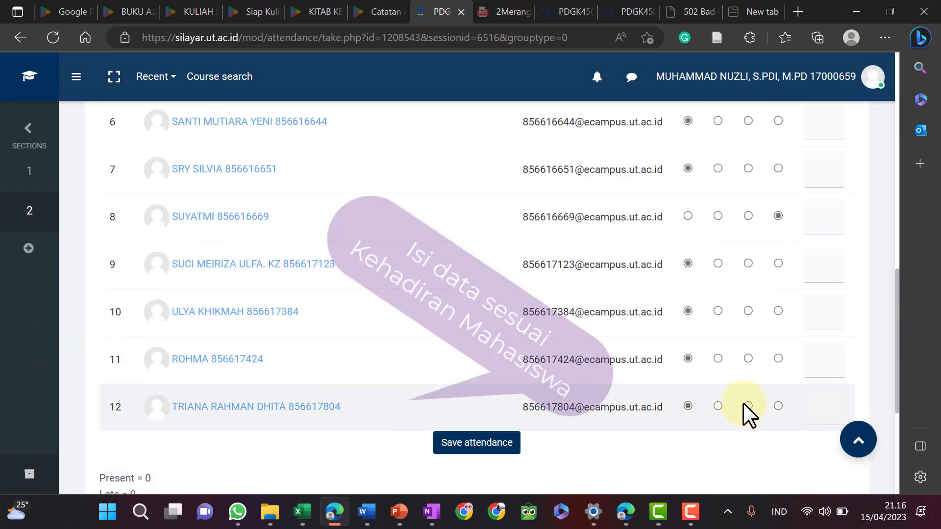
left_click(779, 359)
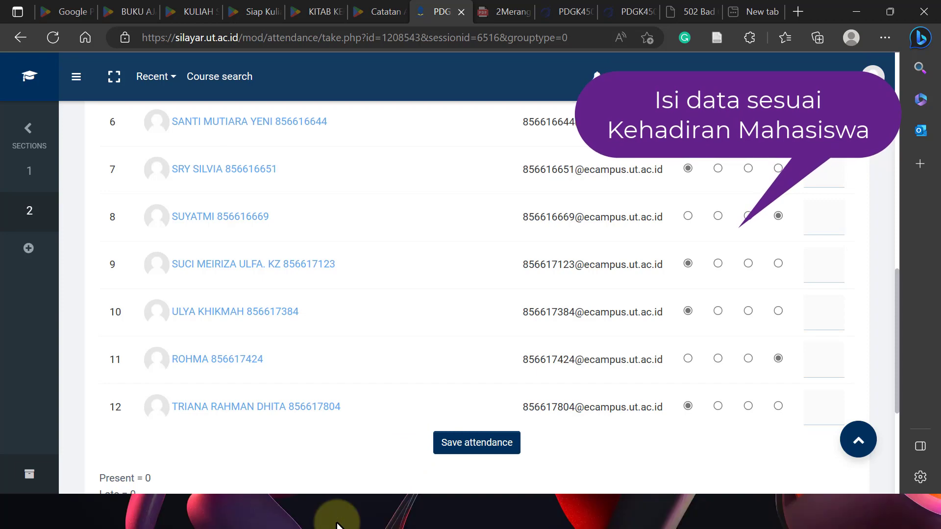
- Check the twelfth listed student's meeting 0 mark in the Excel workbook, and save the attendance in the browser
left_click(335, 516)
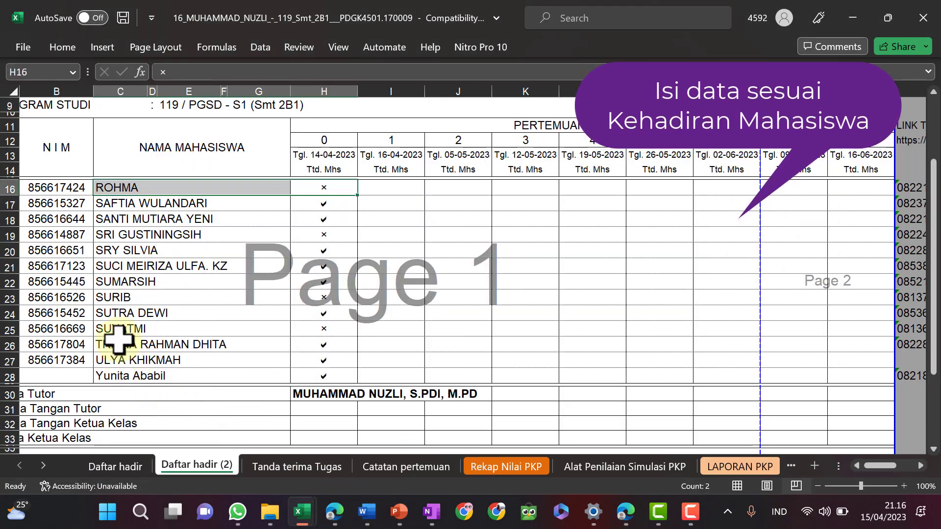
left_click(117, 343)
left_click(320, 349)
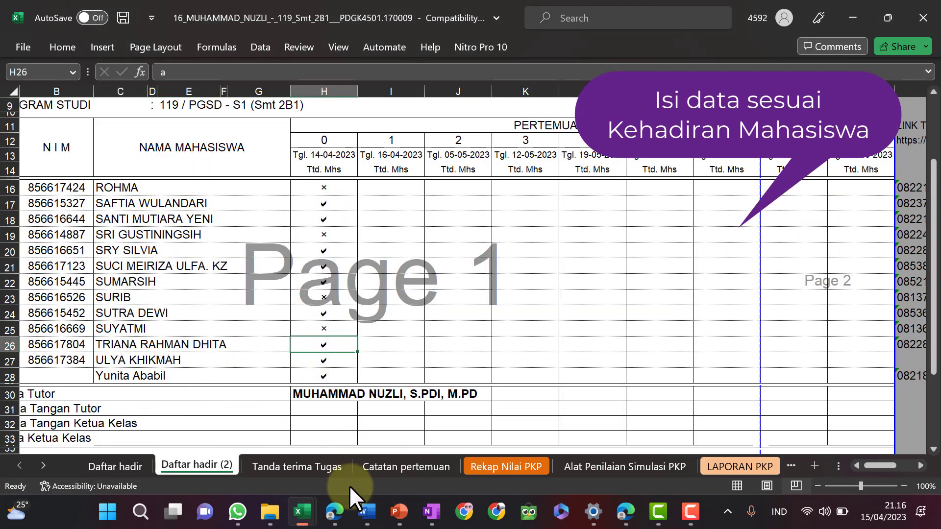
left_click(336, 522)
scroll(476, 387, "down", 2)
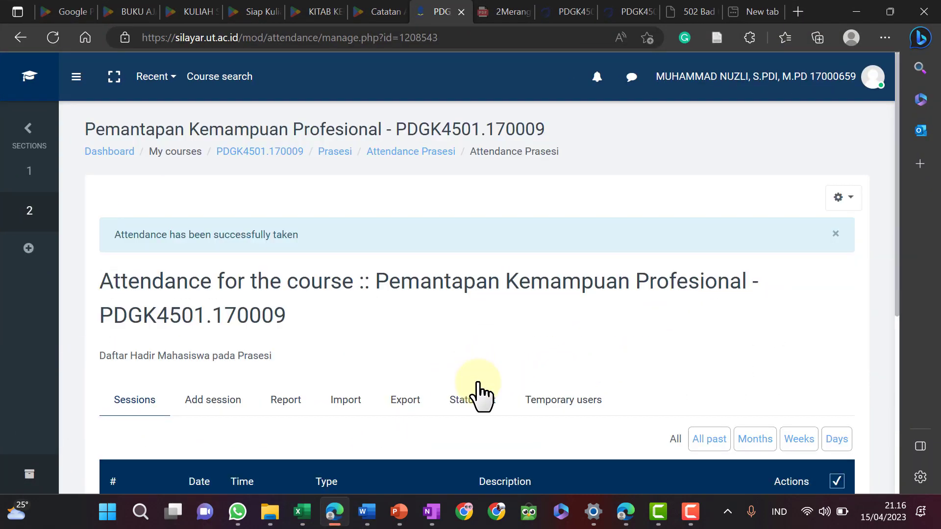
- Reopen the Sat 15 Apr 2023 session's attendance and examine the present, late, excused and absent totals below the student list
scroll(478, 392, "down", 5)
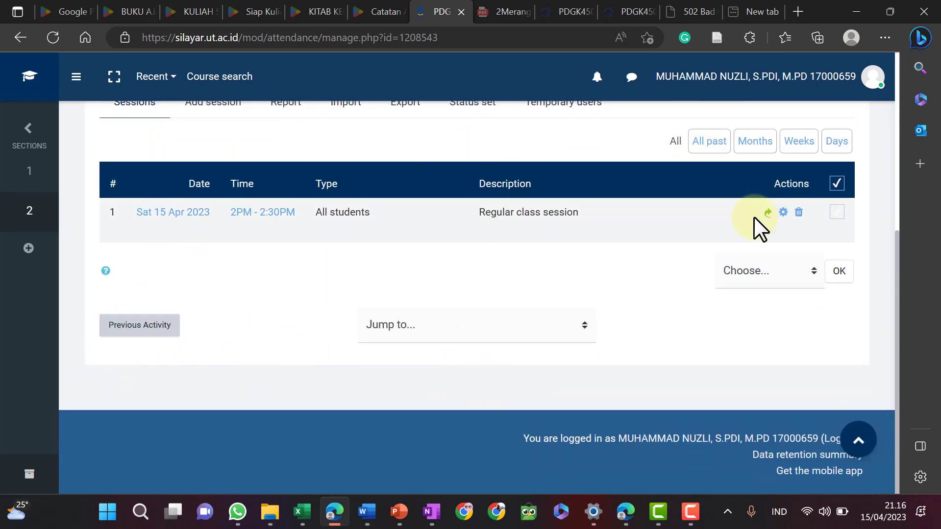
left_click(156, 213)
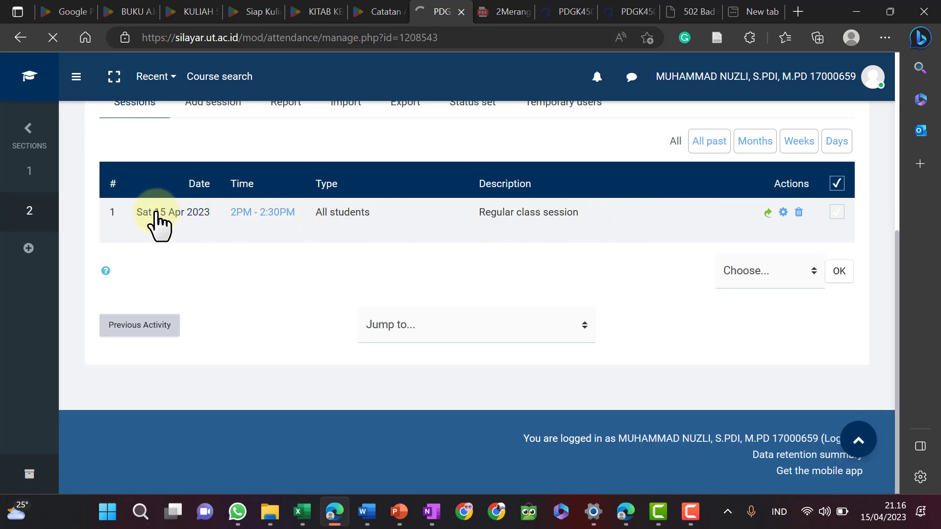
scroll(398, 280, "down", 8)
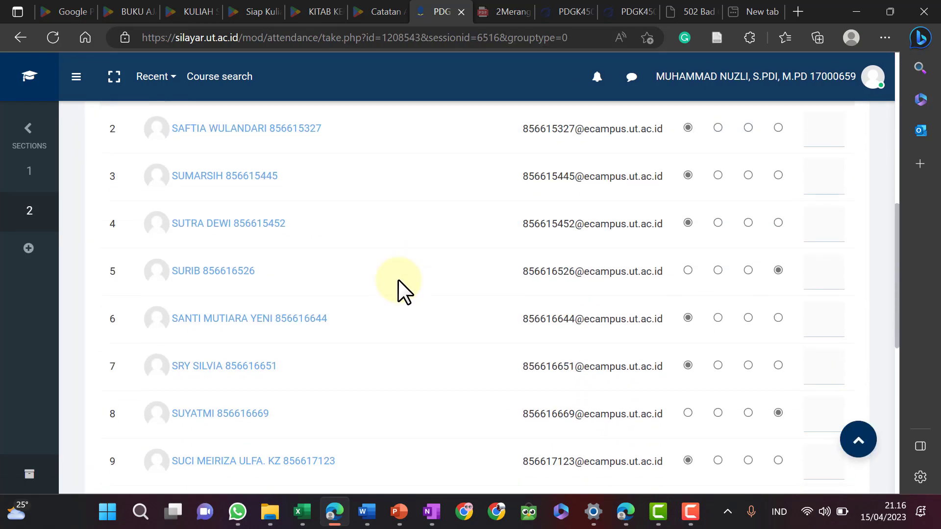
scroll(398, 279, "down", 7)
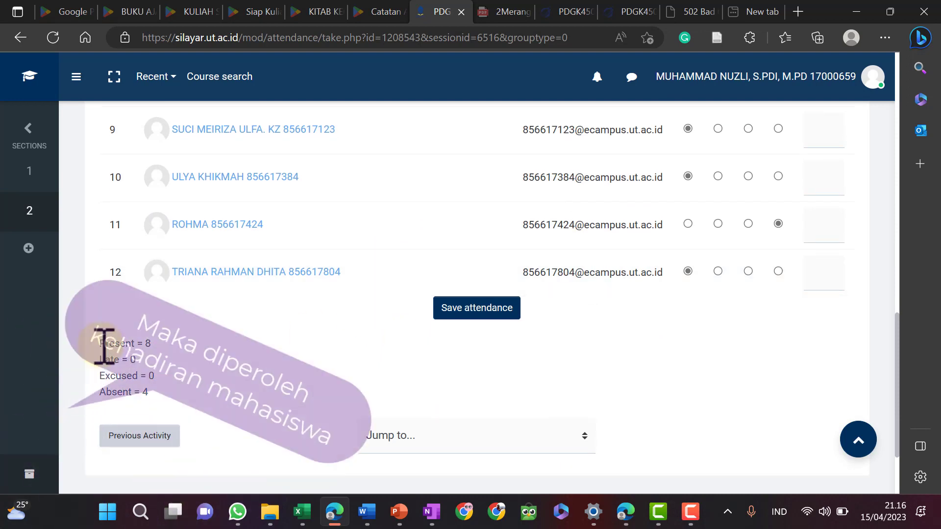
left_click_drag(103, 345, 141, 368)
left_click(110, 376)
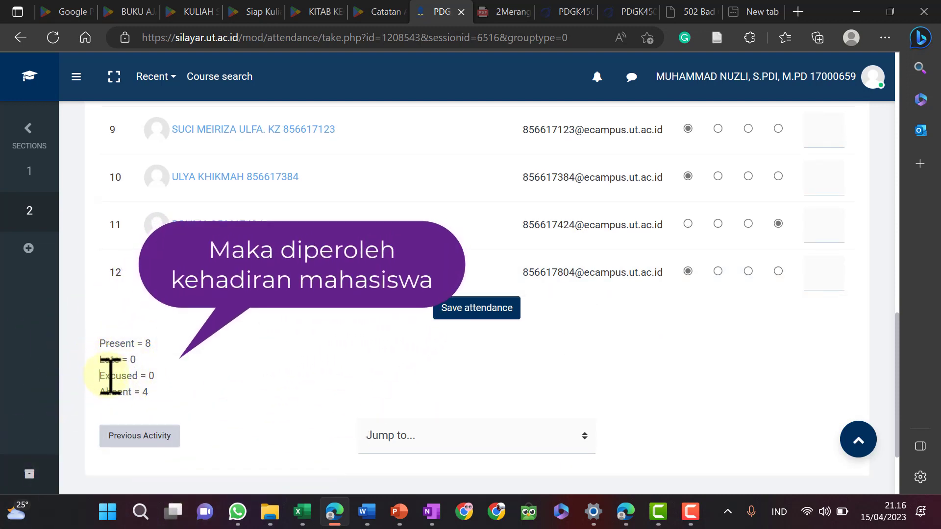
left_click_drag(101, 393, 156, 392)
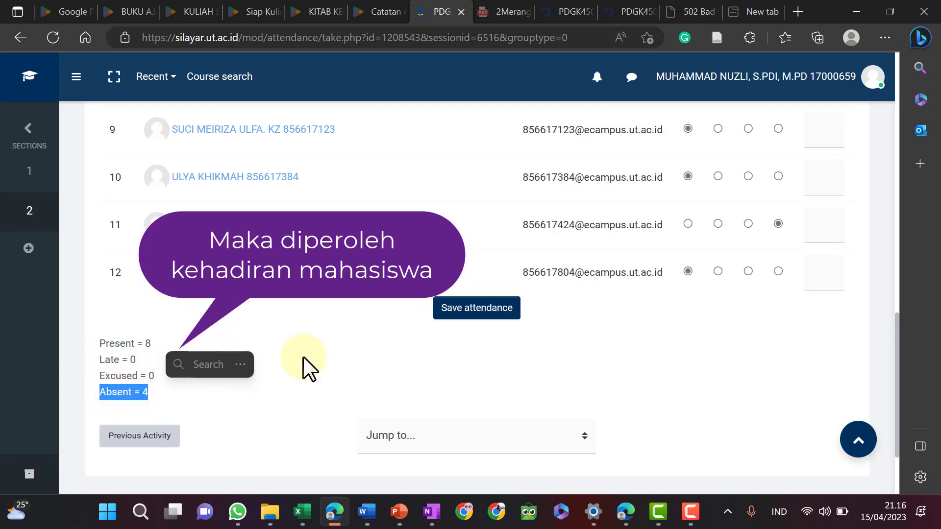
- Write an absence remark for the first student, correcting its misspelled word to "Keterangan", and select the whole remark for reuse
scroll(731, 272, "up", 2)
scroll(861, 245, "up", 9)
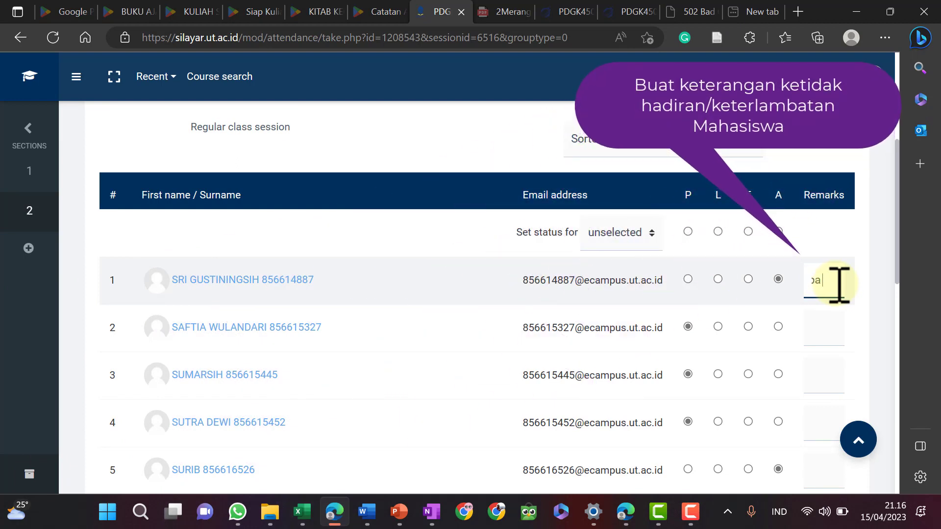
type("K")
key("shift+Left")
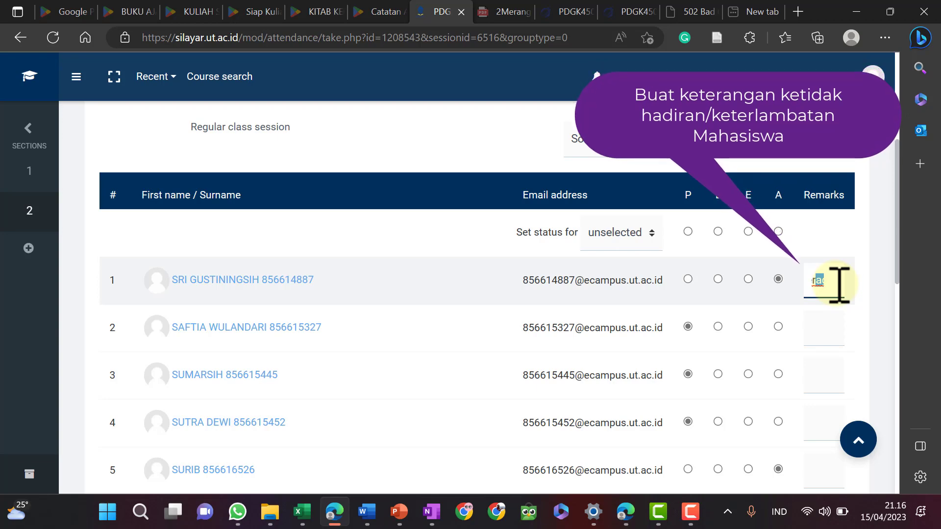
key("BackSpace")
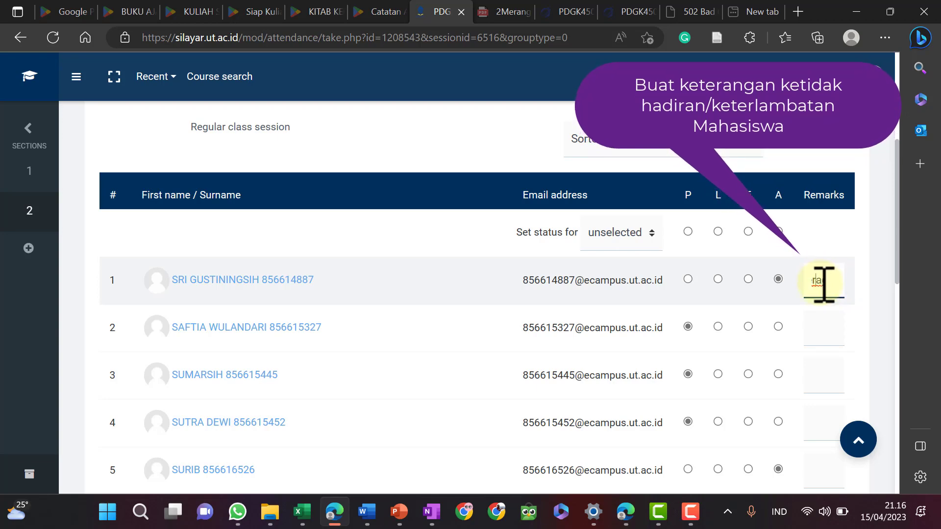
right_click(824, 286)
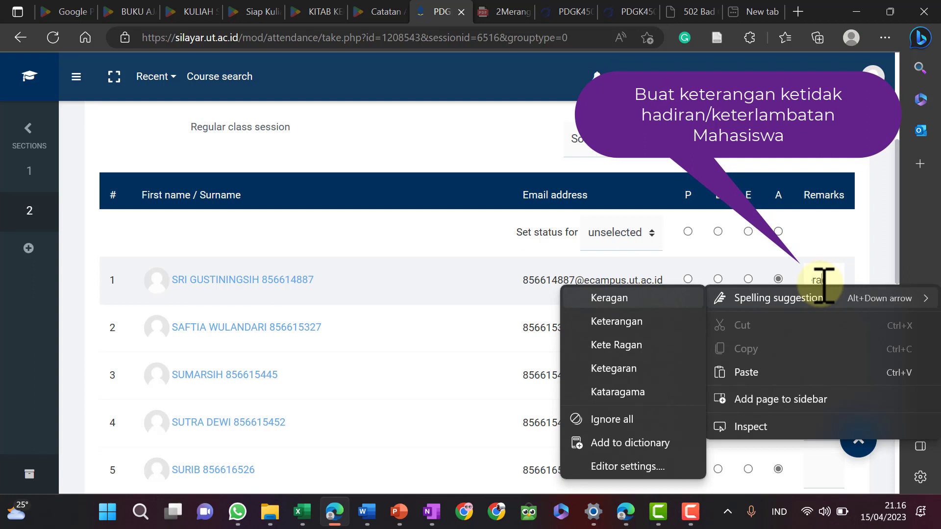
left_click(637, 330)
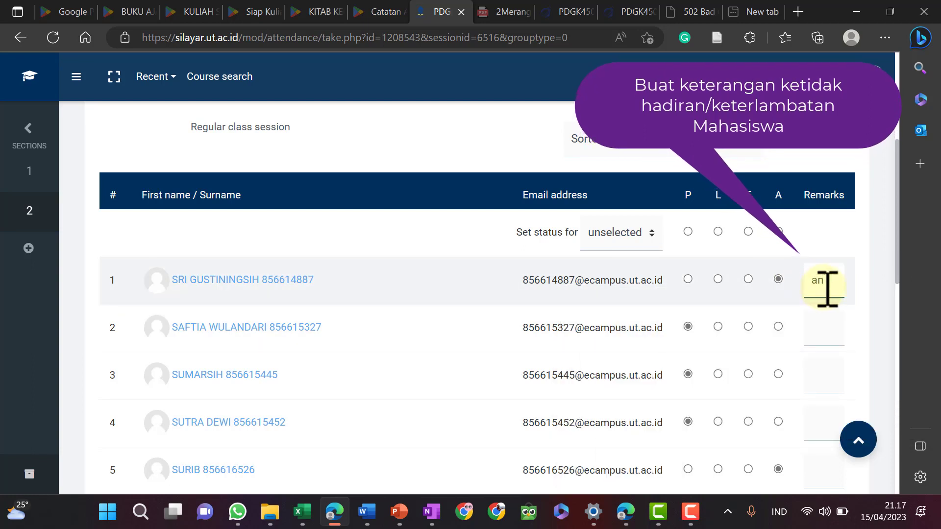
key("ctrl+a")
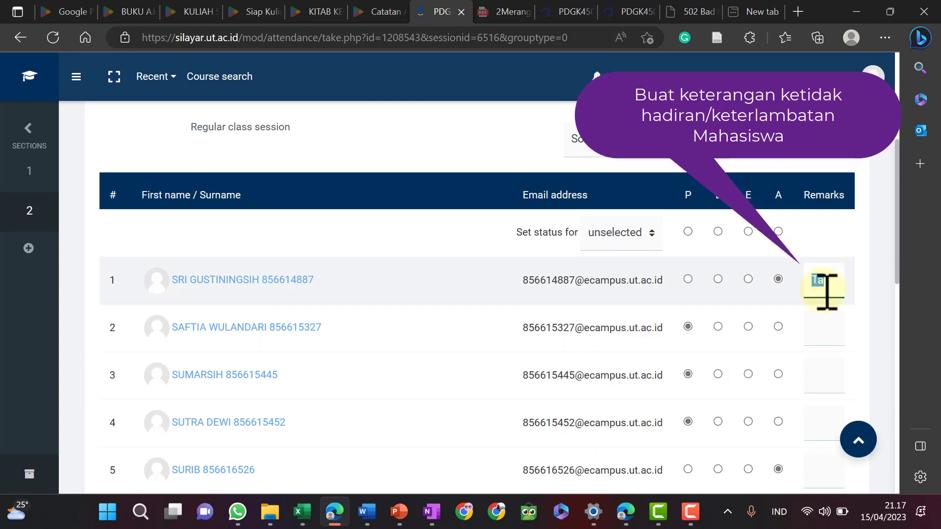
- Paste the first student's remark into the remarks of the fifth, eighth and eleventh students, and save the attendance
scroll(817, 367, "down", 1)
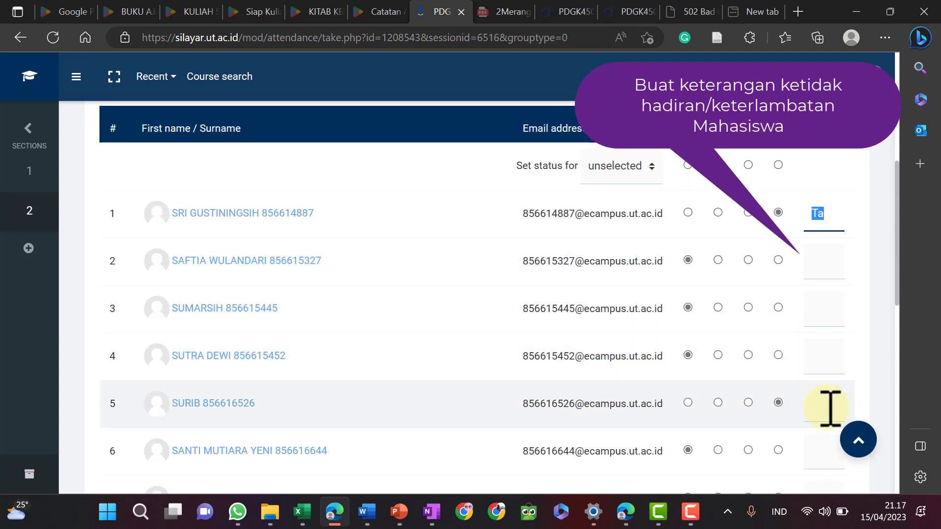
left_click(831, 407)
key("ctrl+v")
scroll(829, 353, "down", 3)
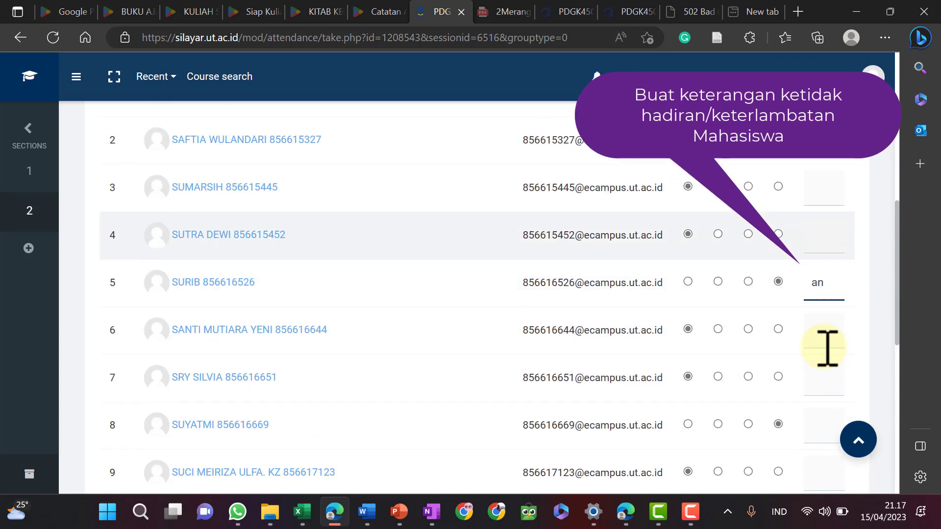
left_click(828, 350)
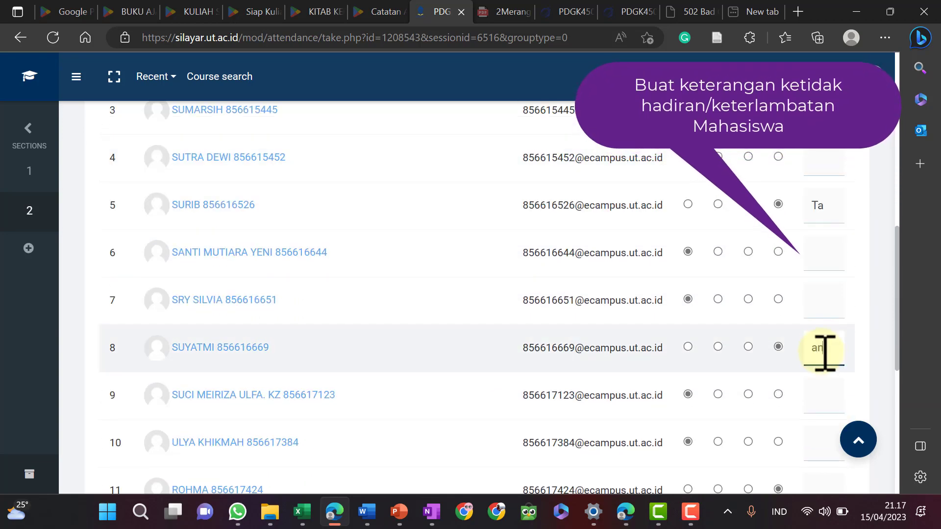
key("ctrl+v")
scroll(826, 352, "down", 1)
scroll(825, 353, "down", 1)
left_click(825, 354)
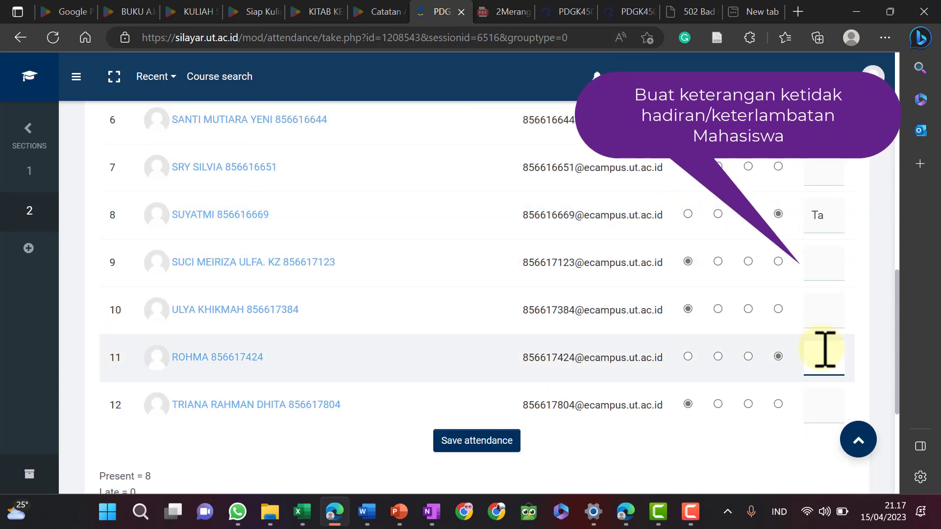
key("ctrl+v")
left_click(488, 444)
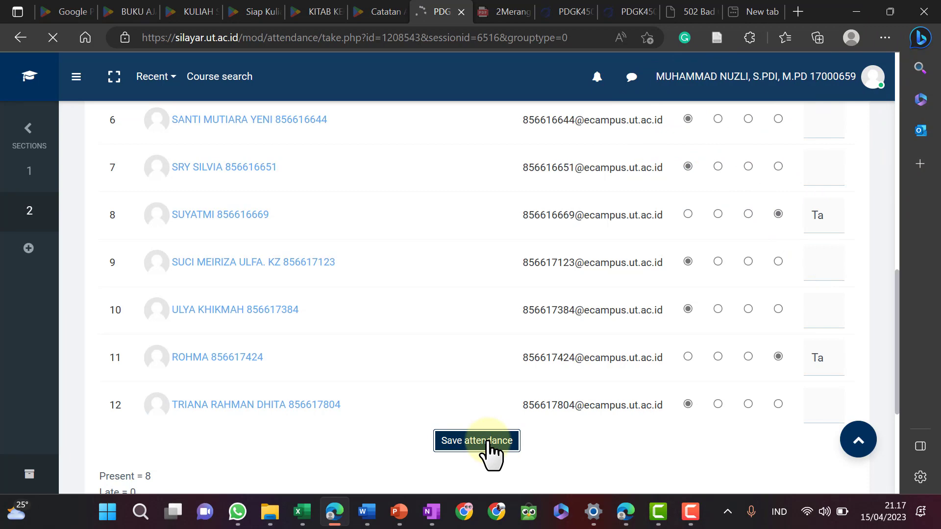
- Reopen the attendance of the 15 April 2023 session and review the saved statuses and remarks
scroll(501, 363, "down", 6)
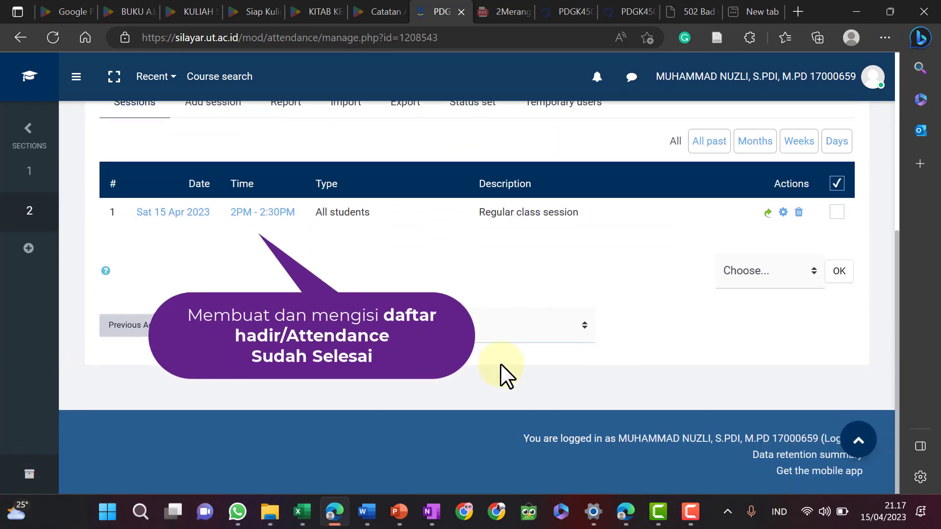
left_click(768, 212)
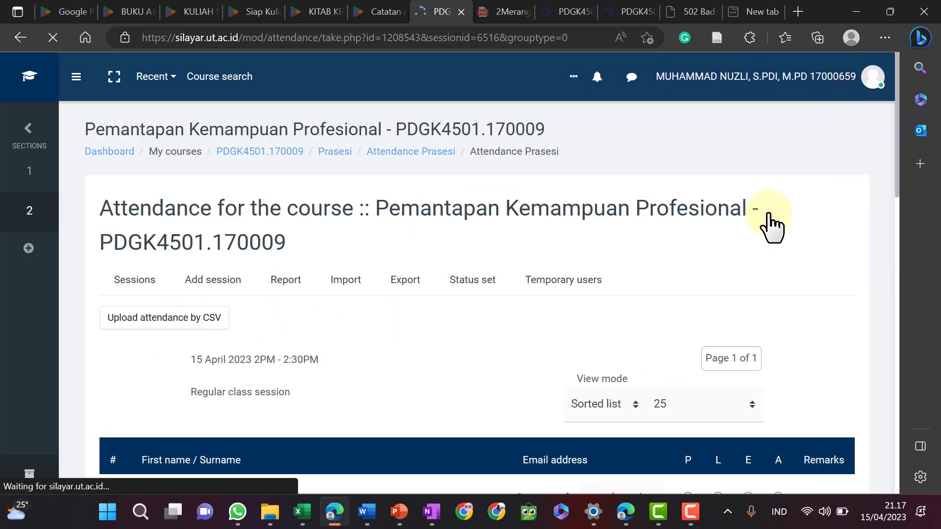
scroll(769, 216, "down", 6)
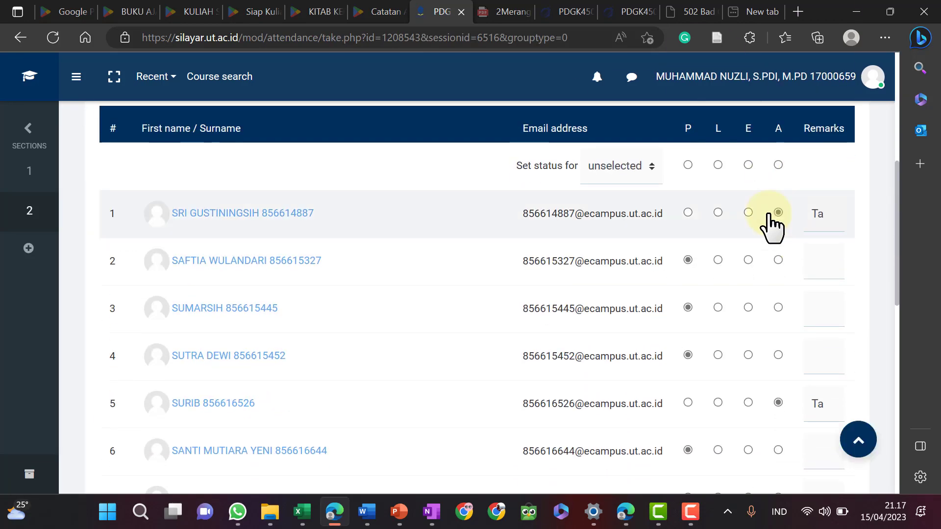
- Check the attendance totals below the student list and save the attendance
scroll(767, 218, "down", 10)
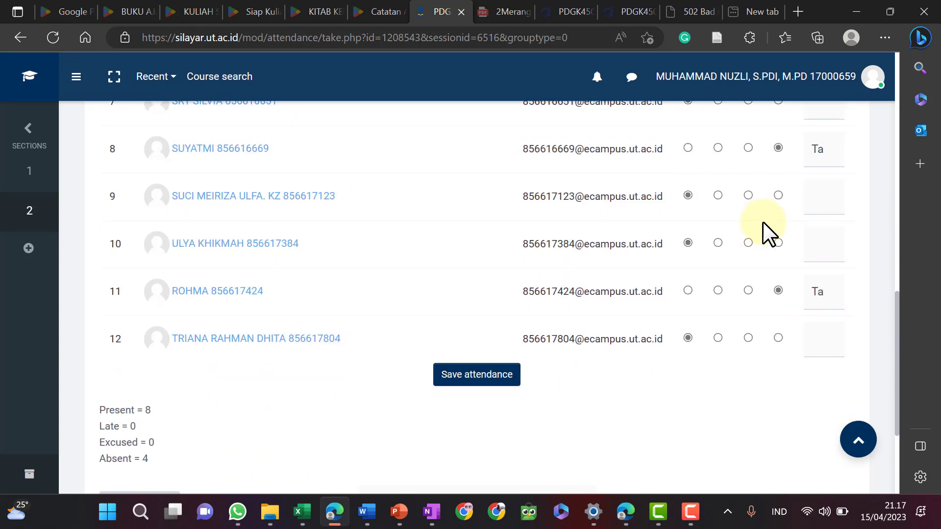
scroll(305, 350, "down", 3)
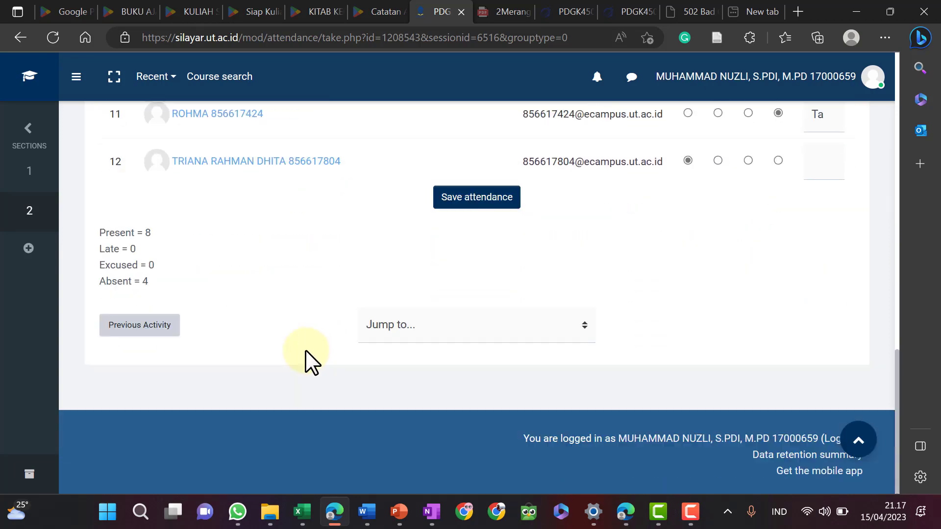
left_click(463, 205)
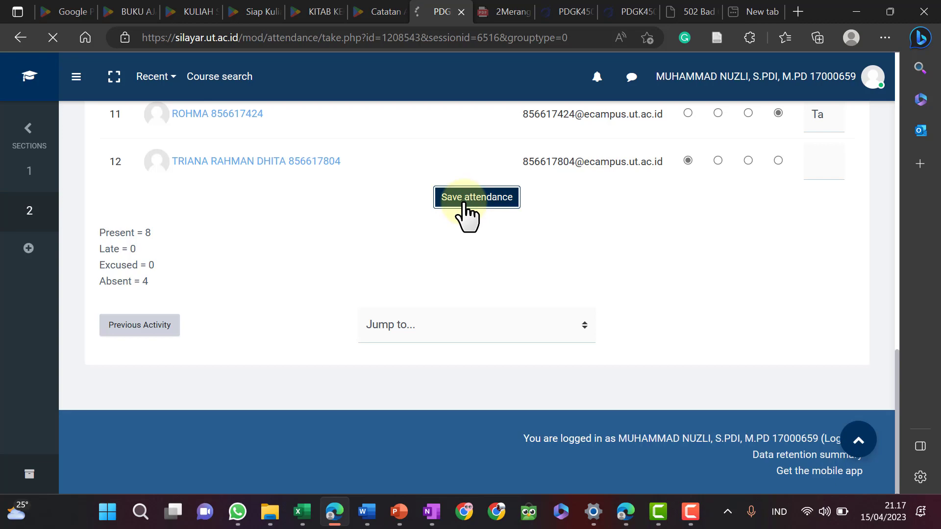
- Return from the attendance sessions to the main page of the Pemantapan Kemampuan Profesional course
scroll(568, 257, "down", 6)
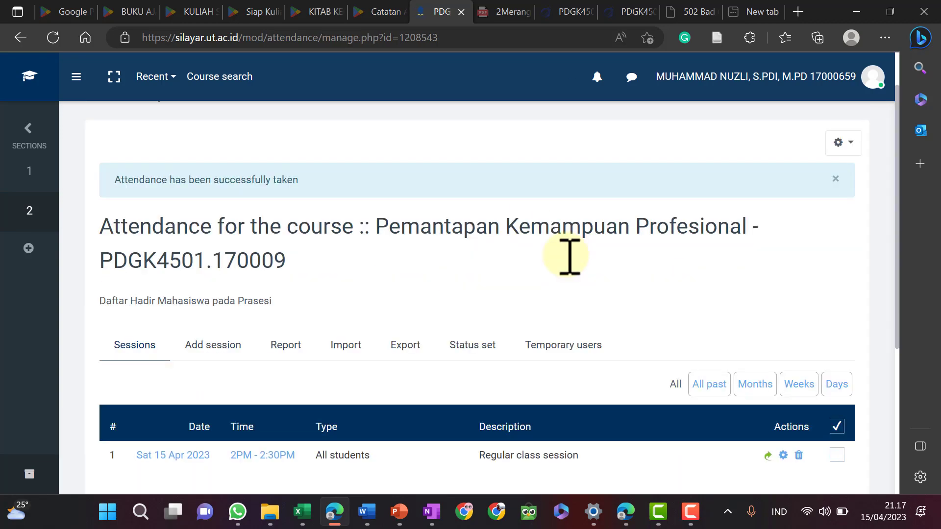
left_click(764, 210)
left_click(289, 156)
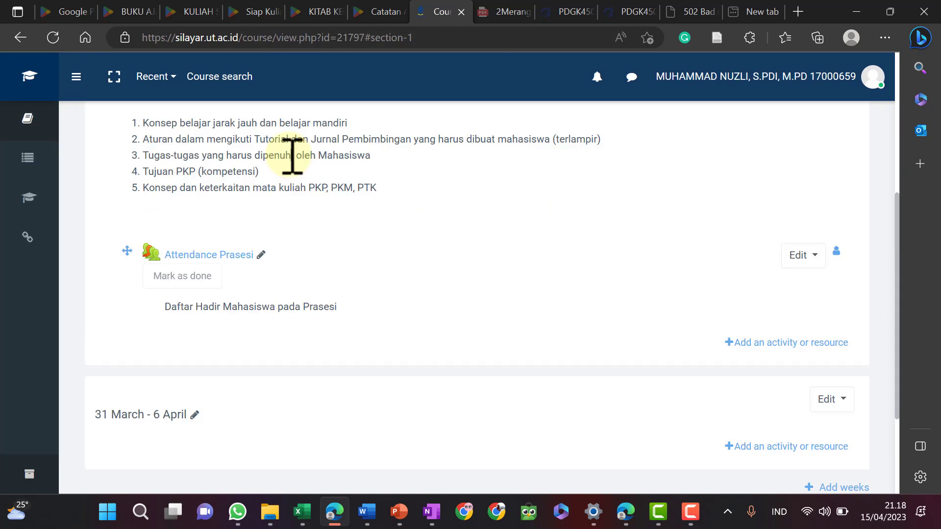
scroll(287, 160, "up", 5)
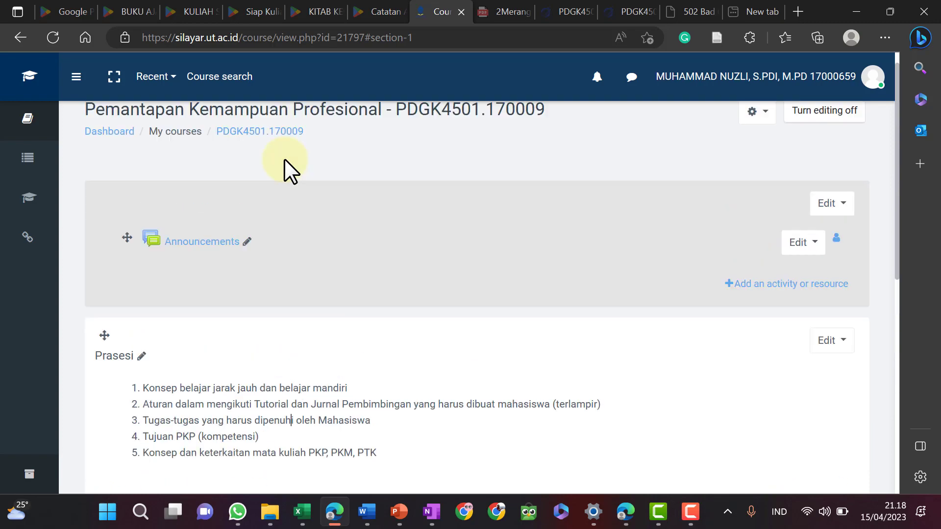
left_click(260, 134)
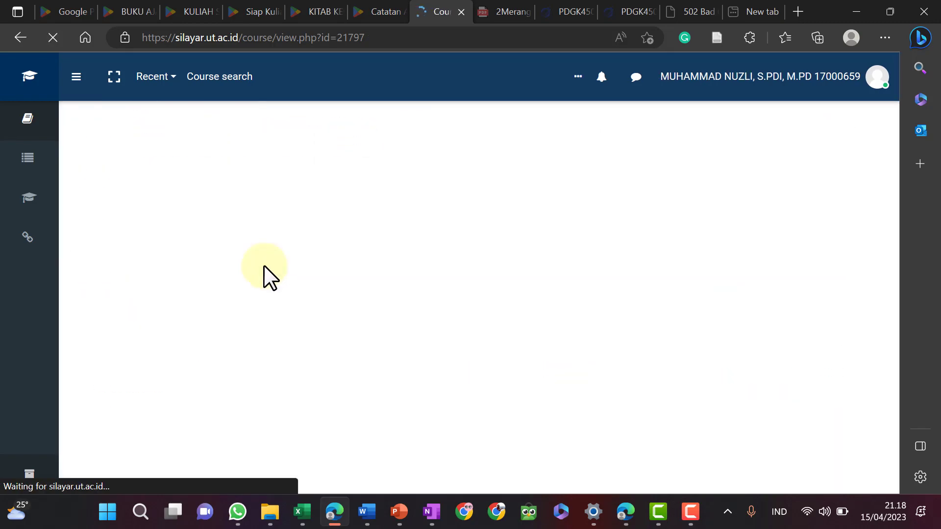
- Add a Chat activity to the Prasesi section and name the chat room "Diskusi 1"
scroll(237, 286, "down", 5)
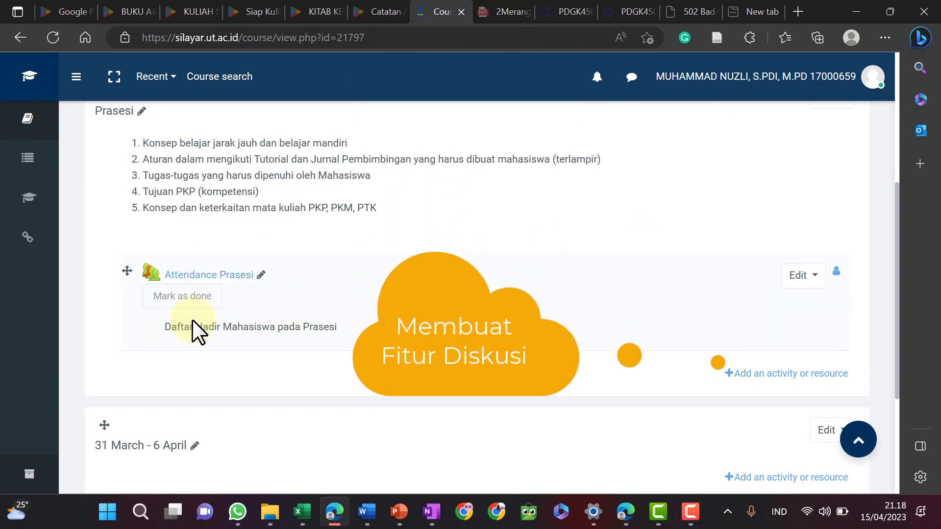
left_click(806, 376)
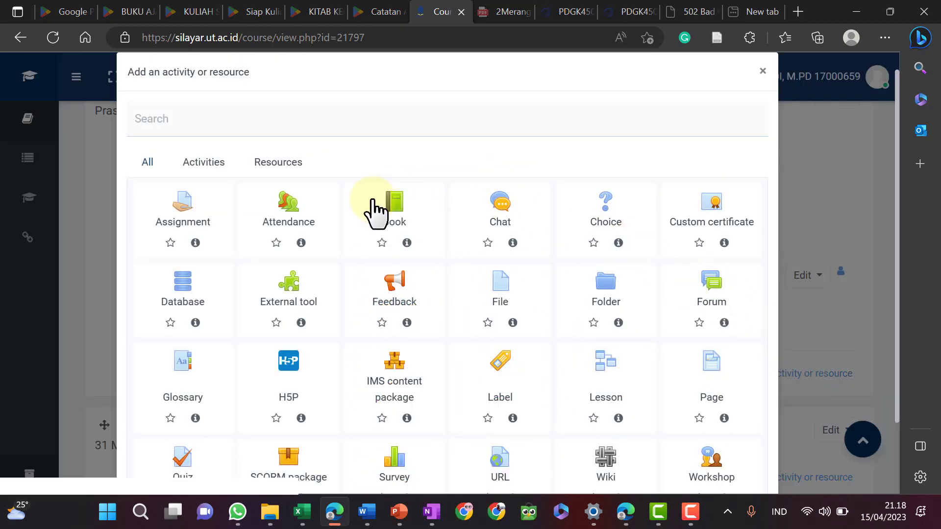
left_click(500, 208)
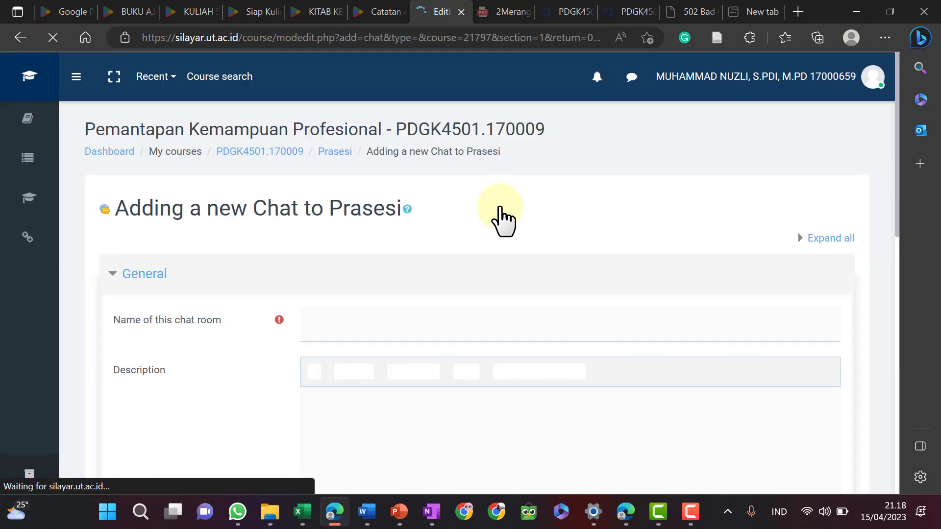
left_click(336, 325)
type("Di")
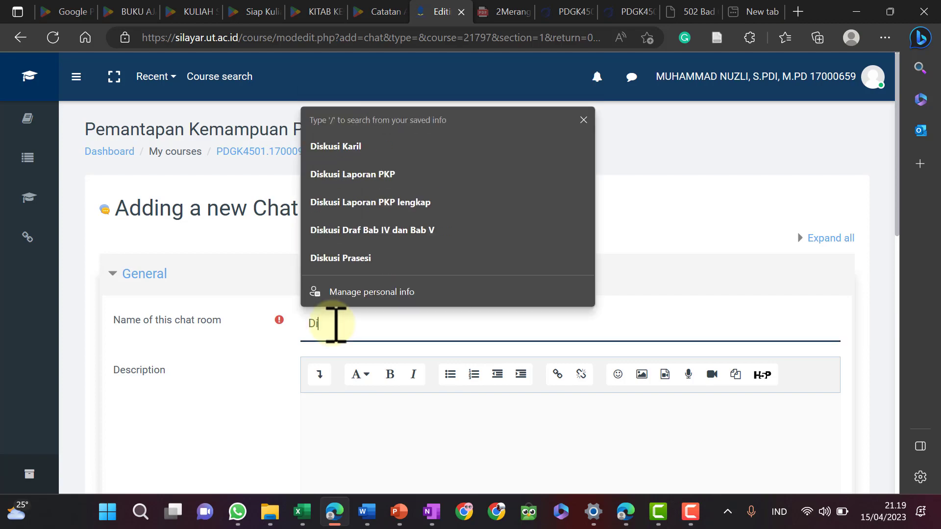
type("skusi 1")
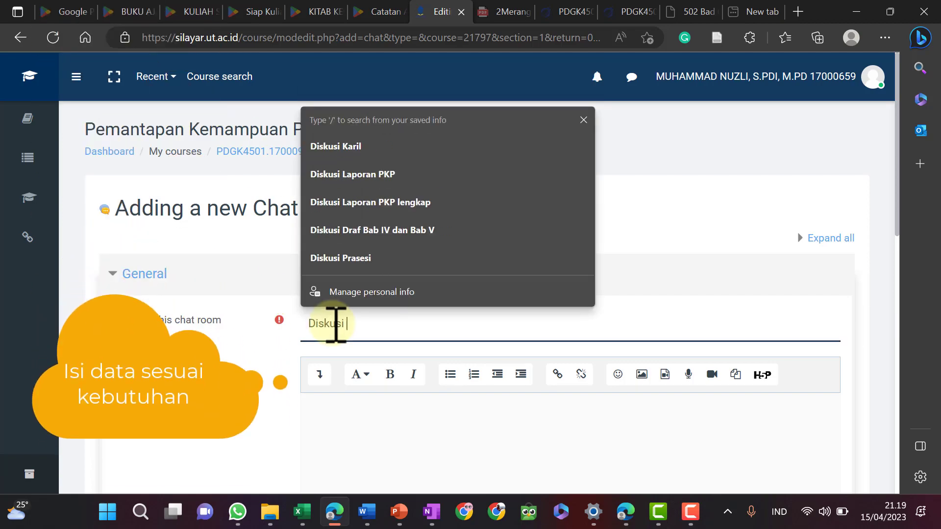
- Begin the chat room's description with "Coba Jelaskan apa yang Saudara Pahami"
left_click(340, 407)
type("Ciba")
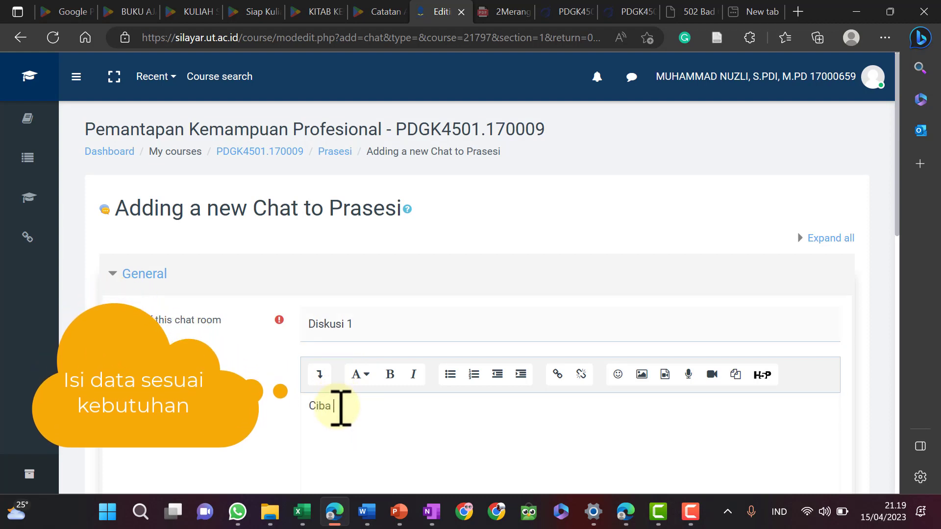
type(" J")
key("BackSpace")
key("BackSpace")
key("BackSpace")
key("BackSpace")
key("BackSpace")
type("oba Je")
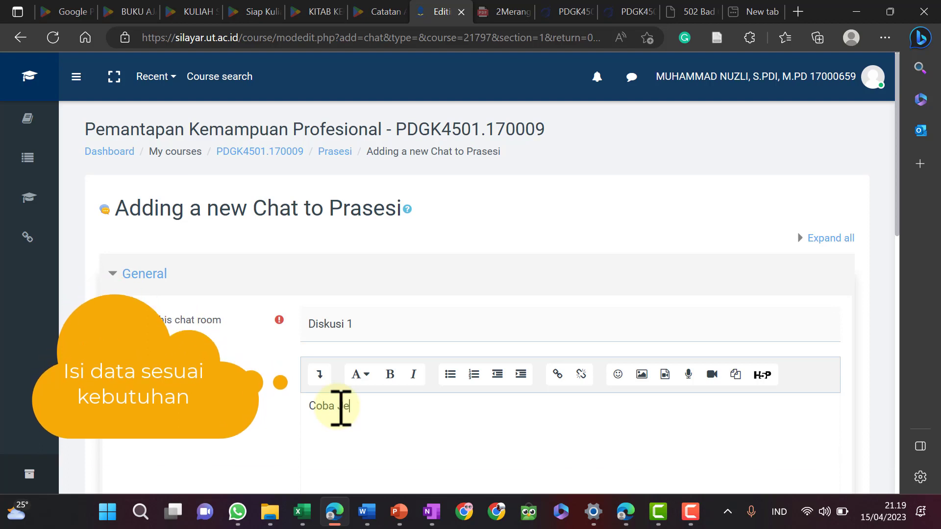
type("lask")
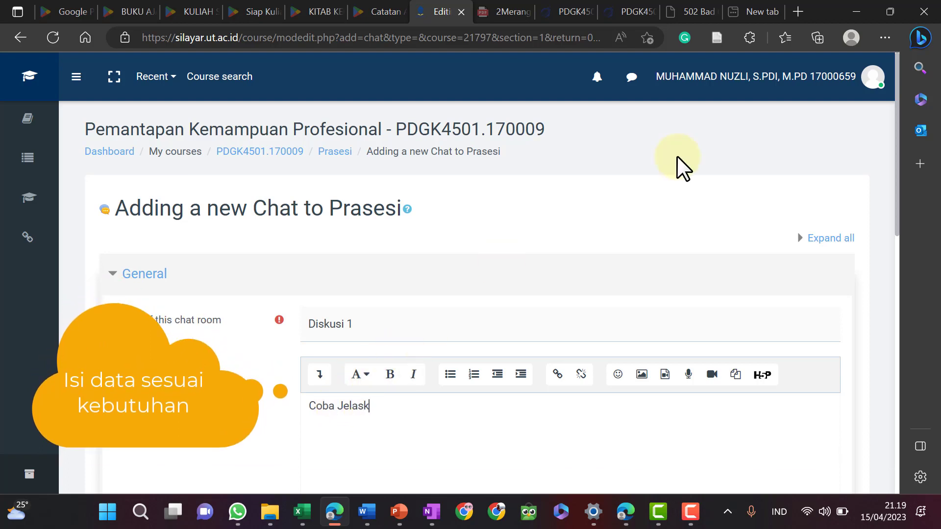
type("an apa yang Saudara")
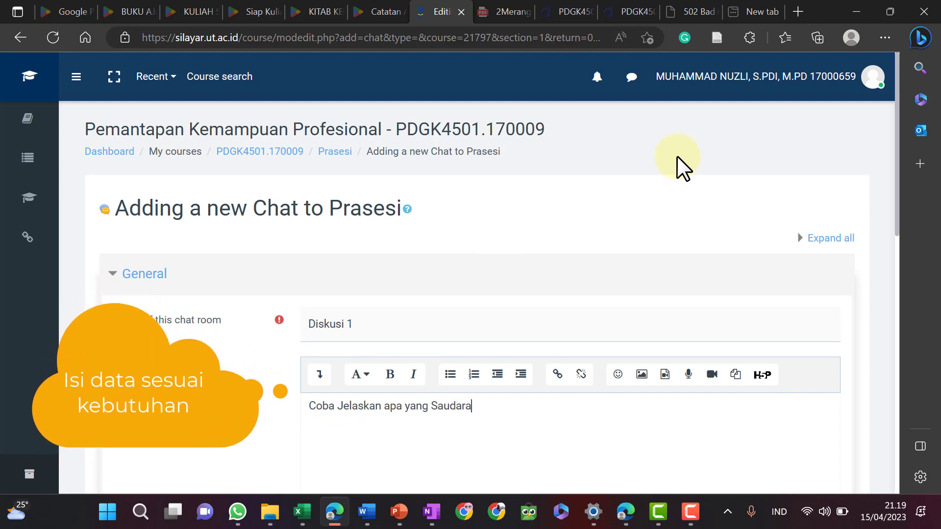
type(" Pahami")
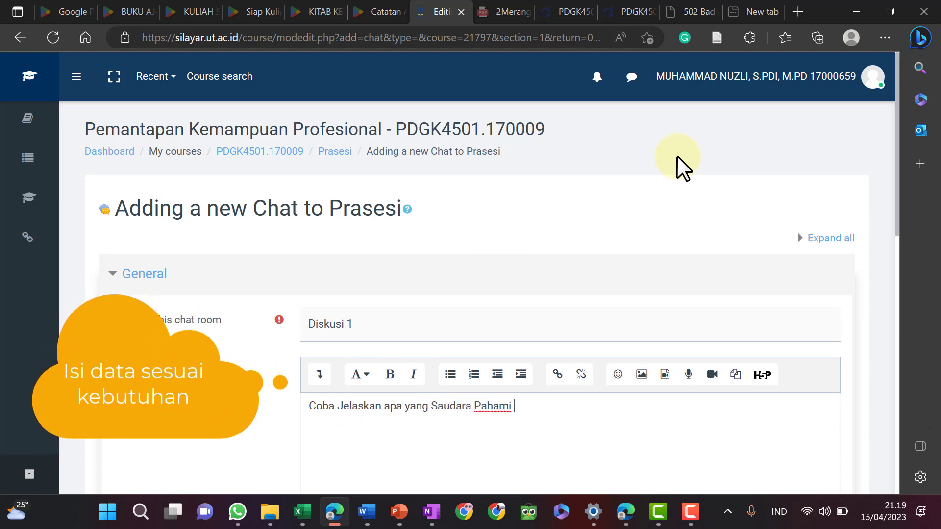
- Change the last word of the chat description to "dipahami"
key("shift+Right")
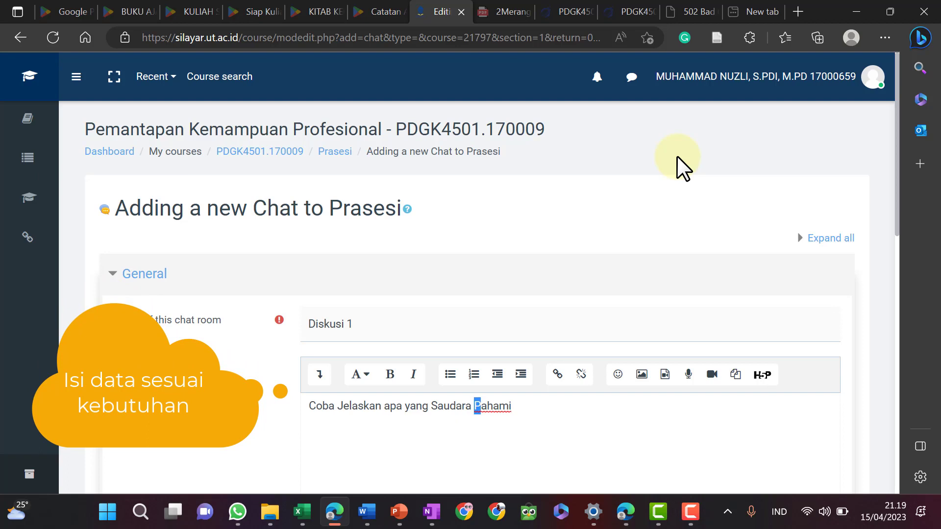
type("p")
left_click(482, 407)
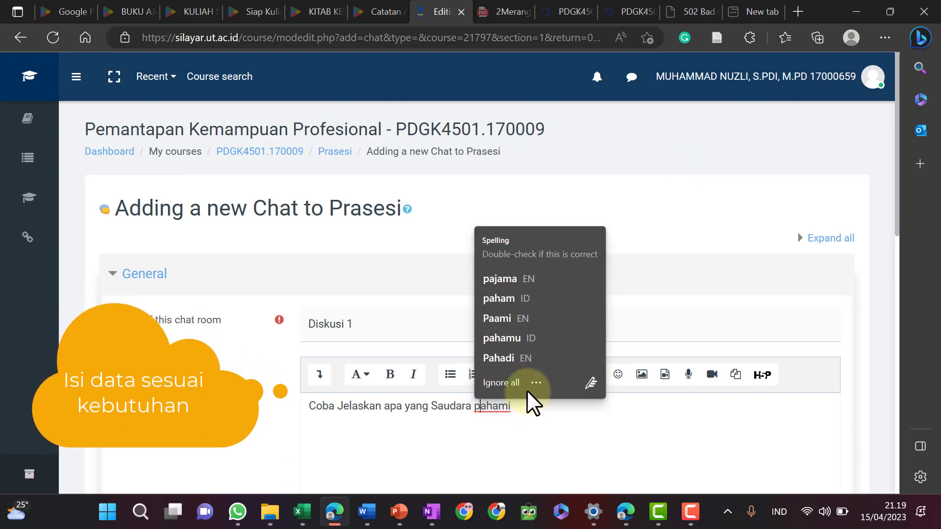
left_click(524, 409)
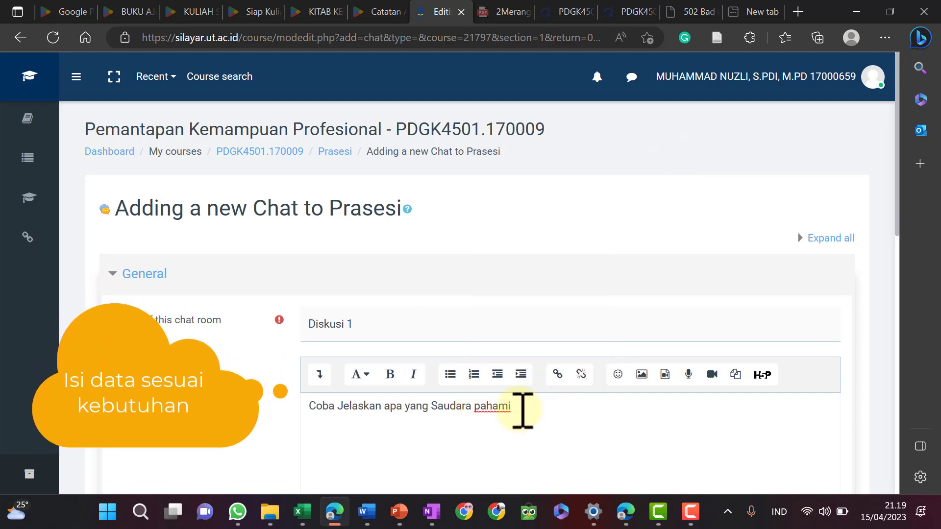
left_click(480, 410)
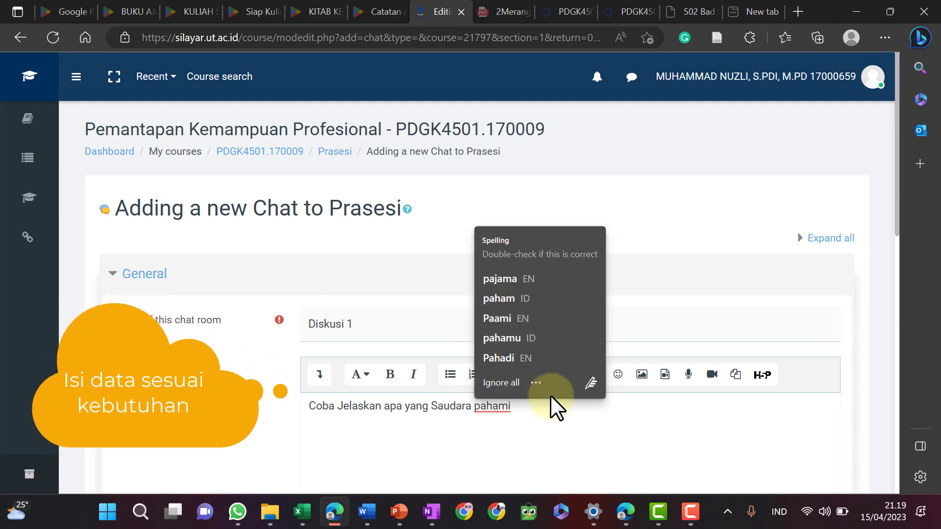
type("di")
left_click(542, 406)
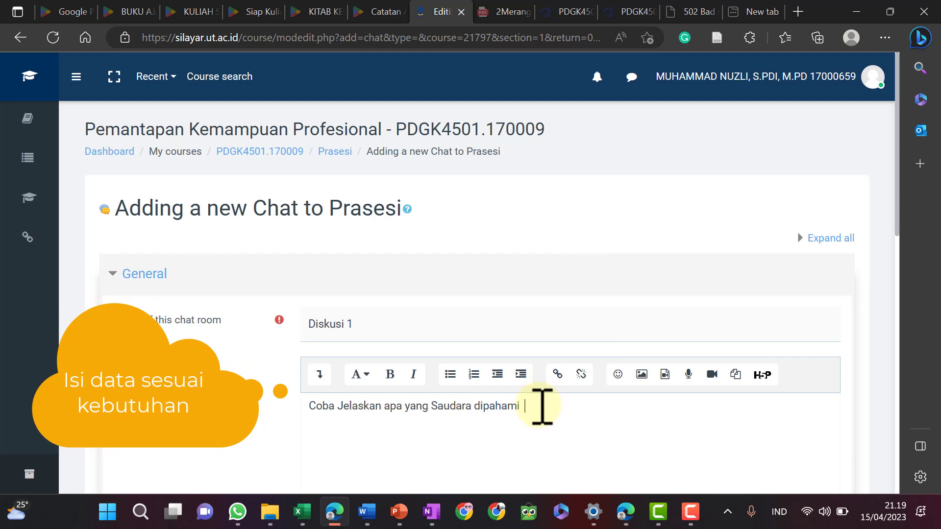
- Continue the chat description with "tentang kegiatan Prasesi yang sudah kita lakukan"
type("tentang kegia")
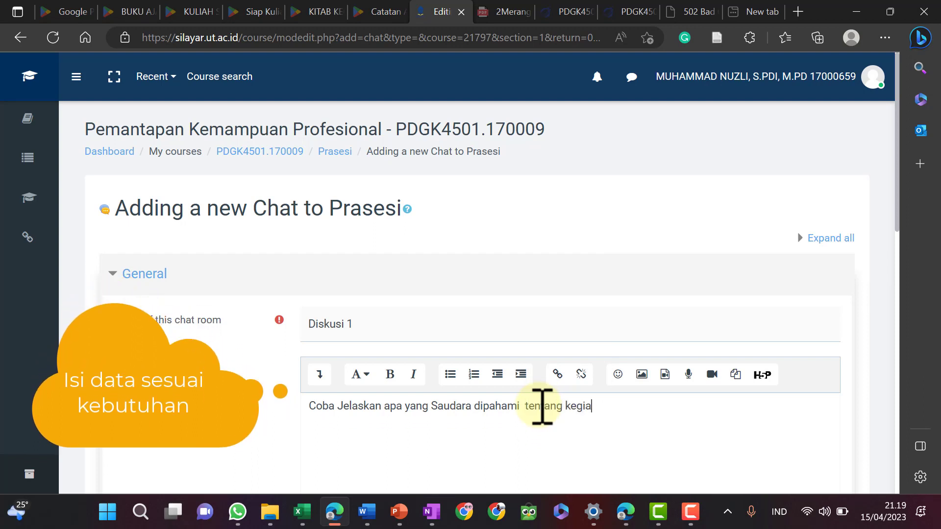
type("tan Prases")
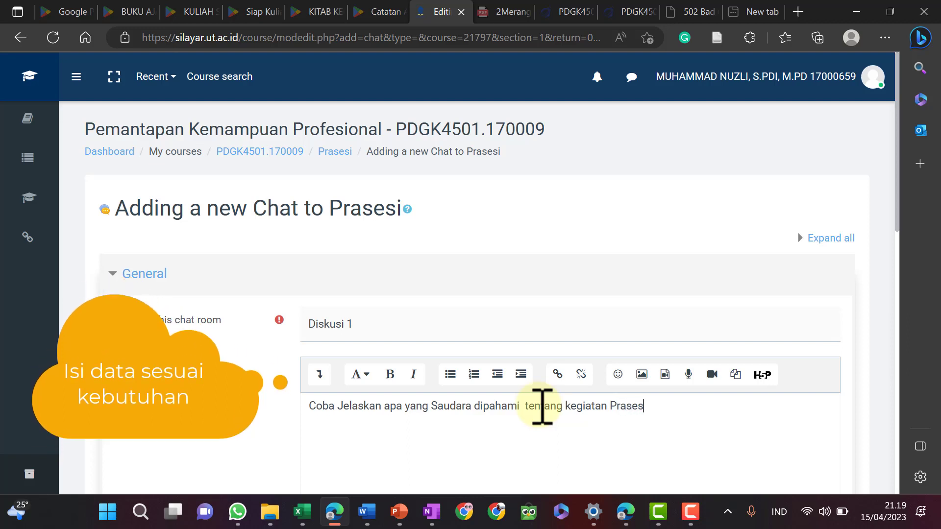
type("i yan")
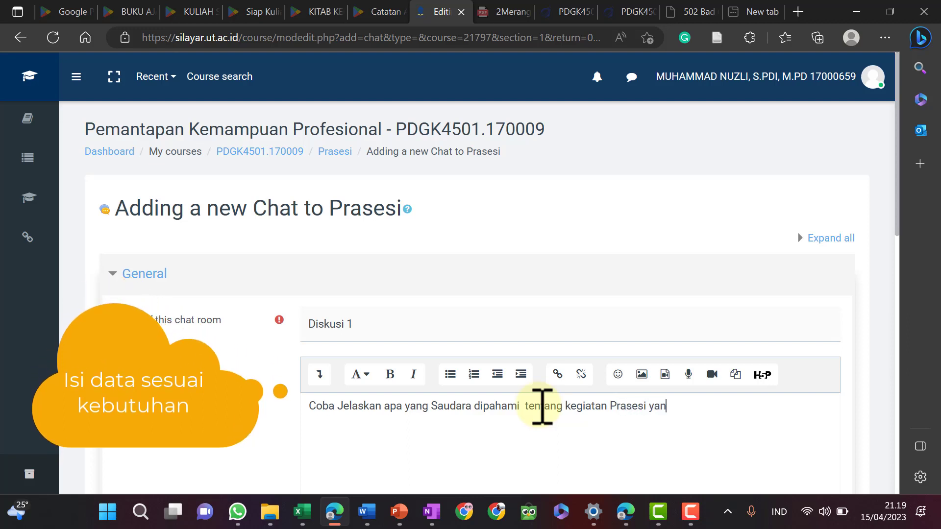
type("g sudah kita")
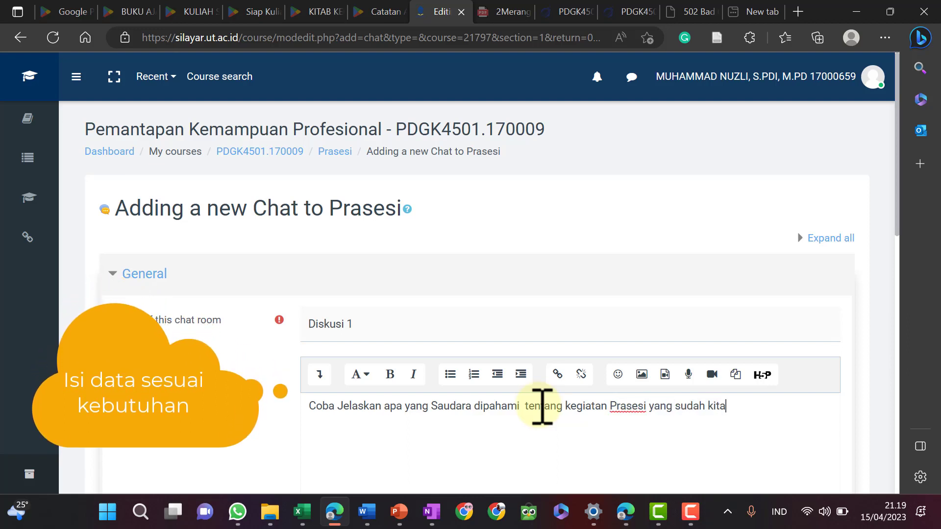
type(" lakukan")
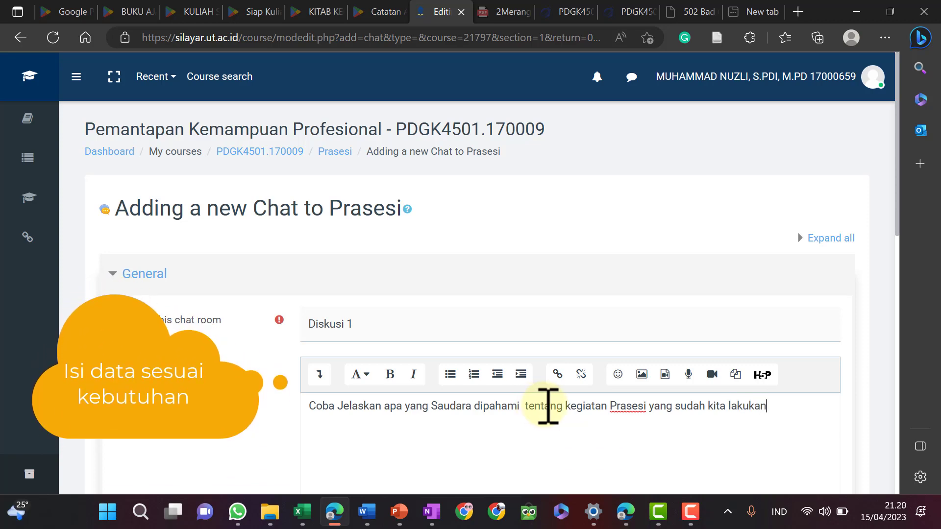
- Finish the chat description with ", mohon komentar di bawah ini, terima kasih."
scroll(547, 406, "down", 1)
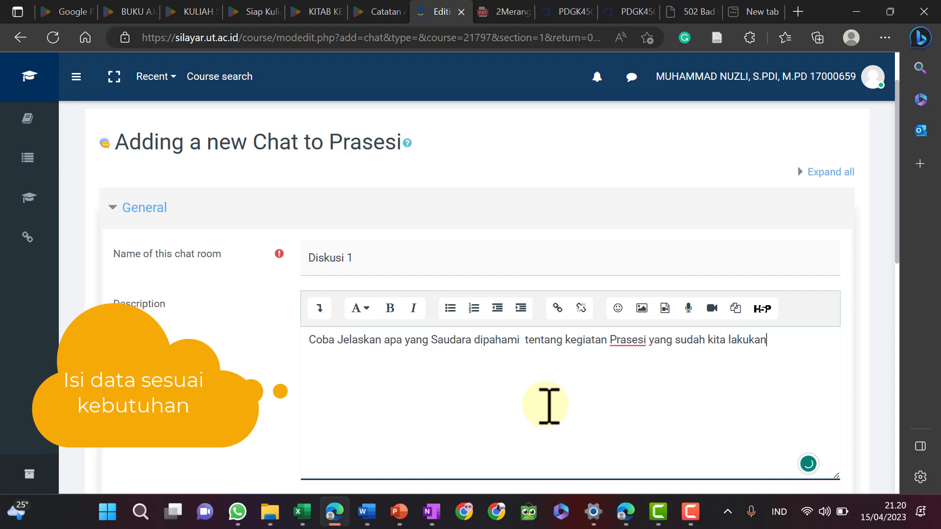
type(", mohon kemonter")
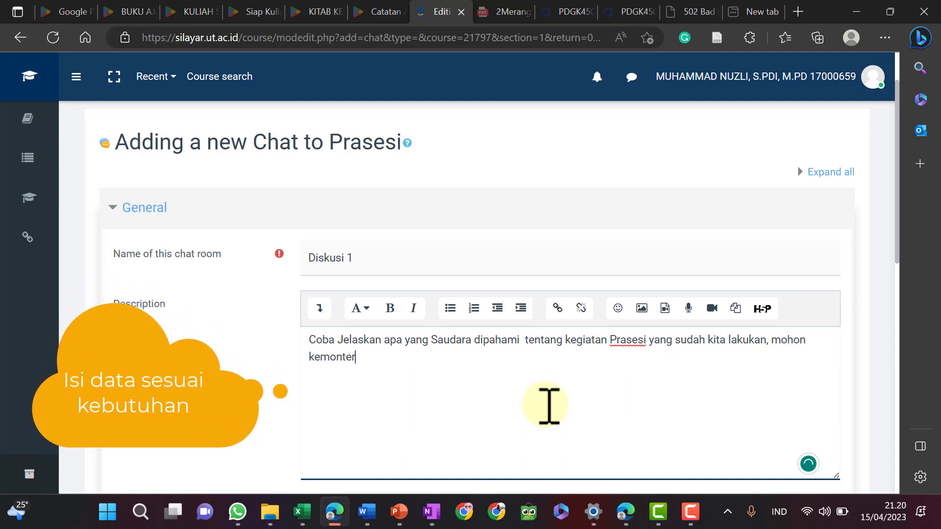
key("BackSpace")
key("BackSpace")
type("omentar di bawa")
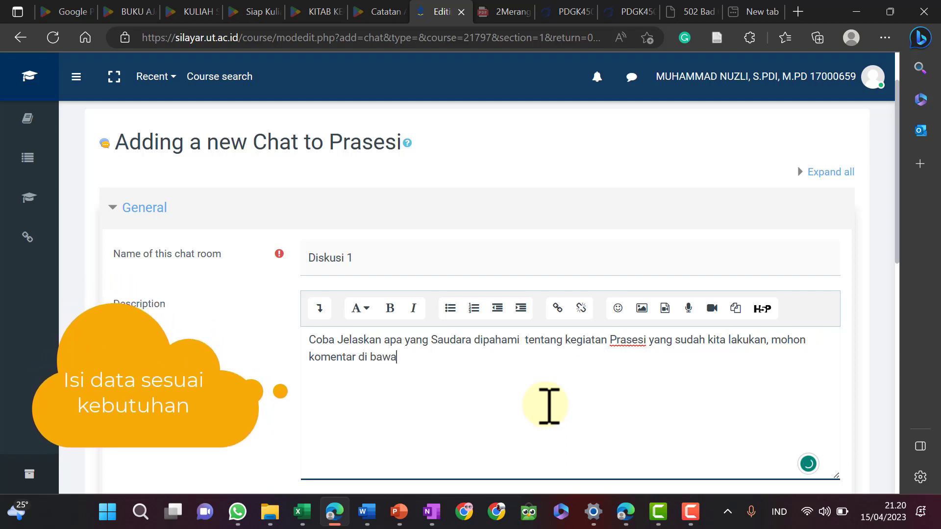
type("h ini")
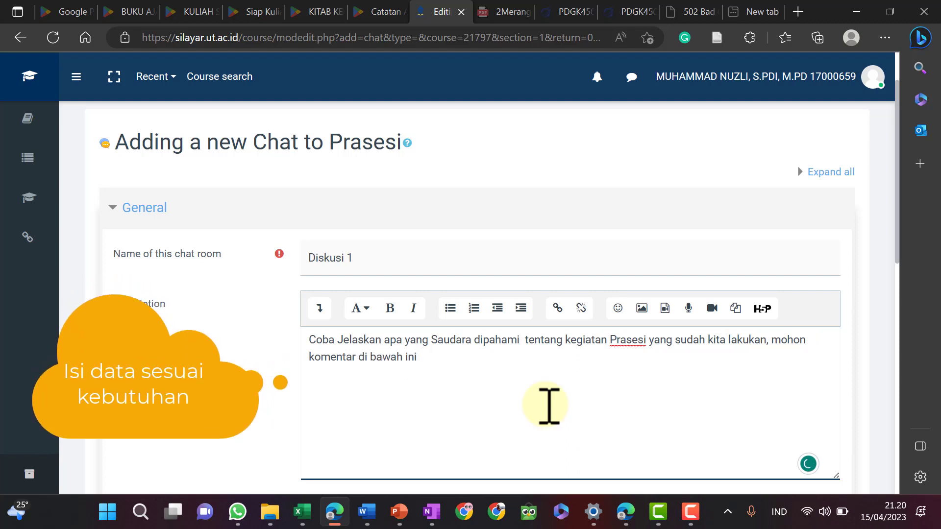
type(", terima k")
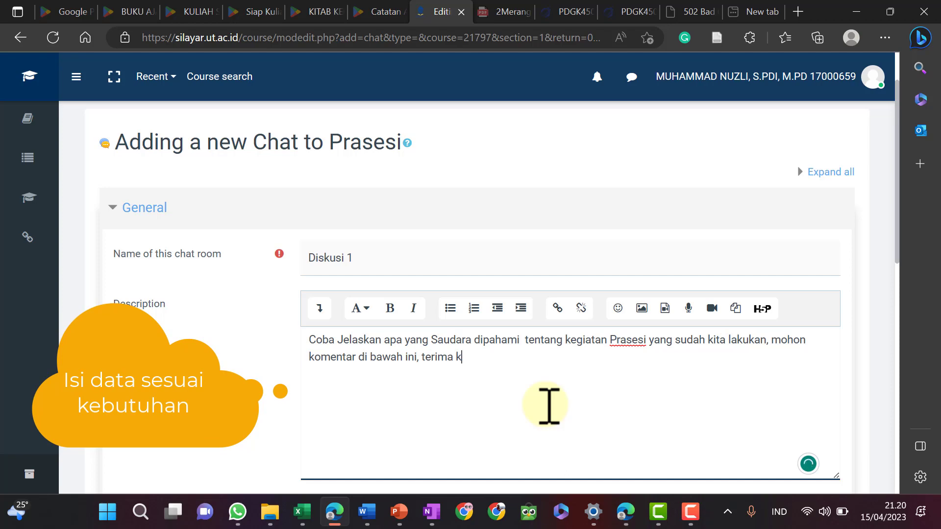
type("asih.")
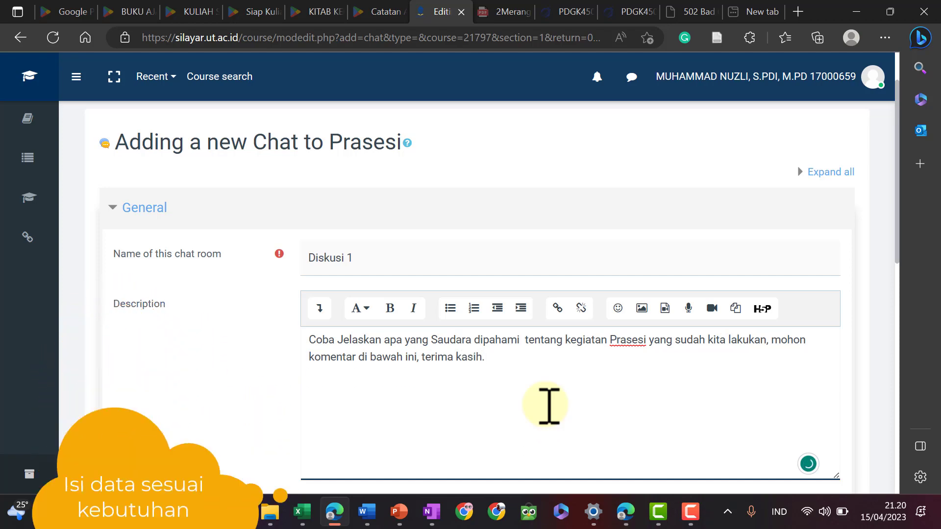
- Expand the chat session settings and set the next chat time to day 14 and hour 15
scroll(547, 407, "down", 5)
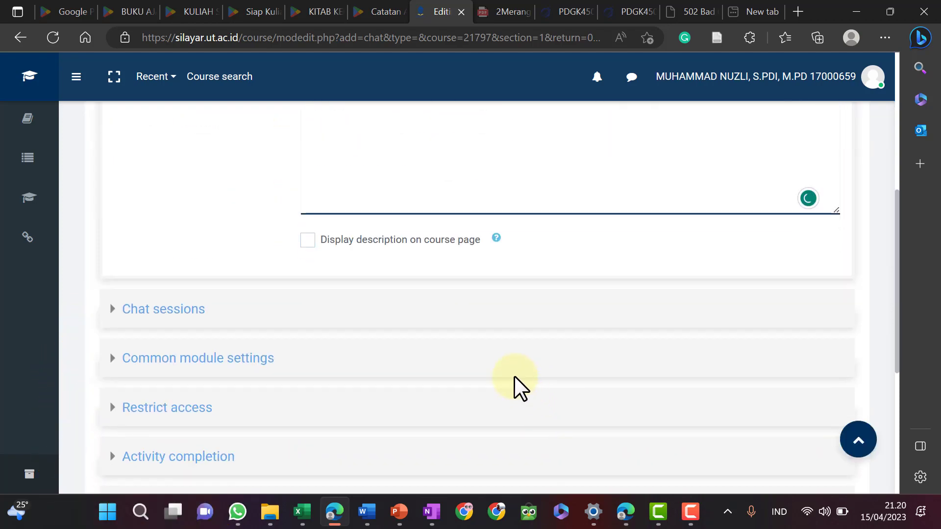
scroll(515, 377, "down", 1)
left_click(111, 243)
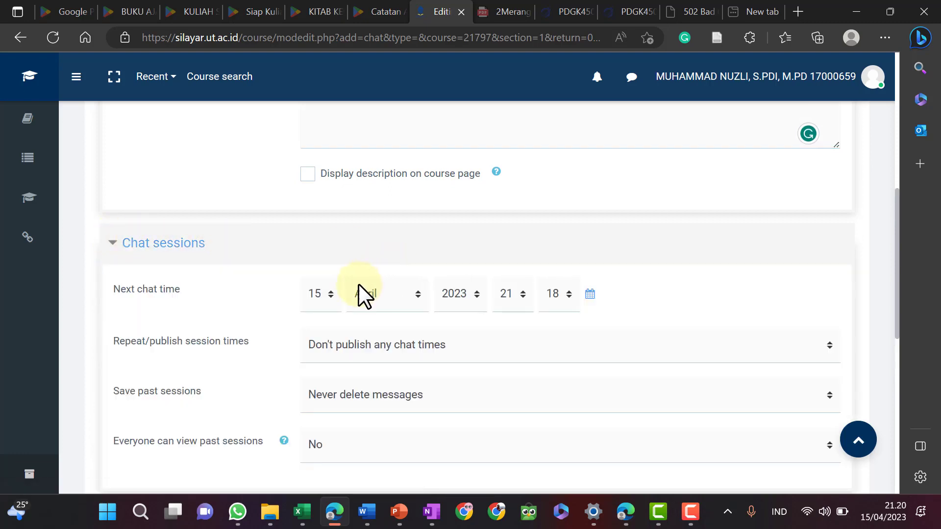
left_click(326, 300)
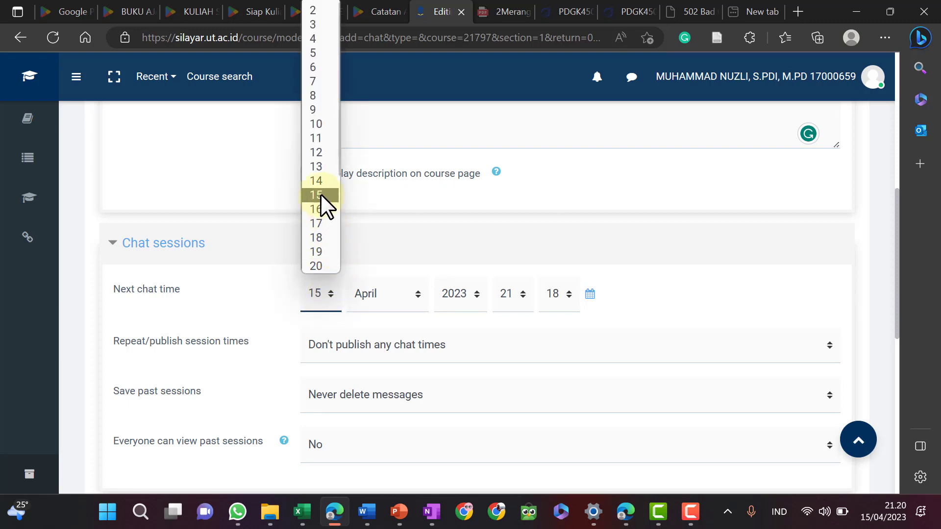
left_click(321, 187)
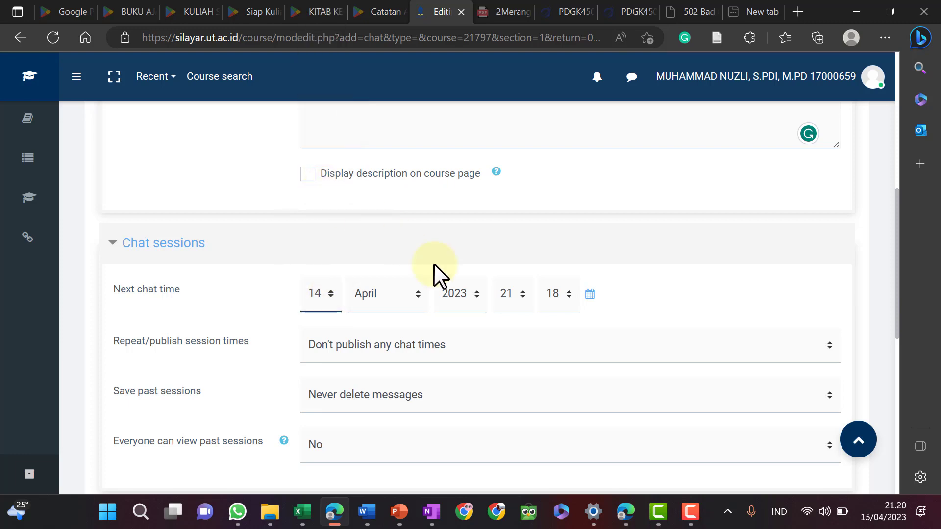
left_click(512, 298)
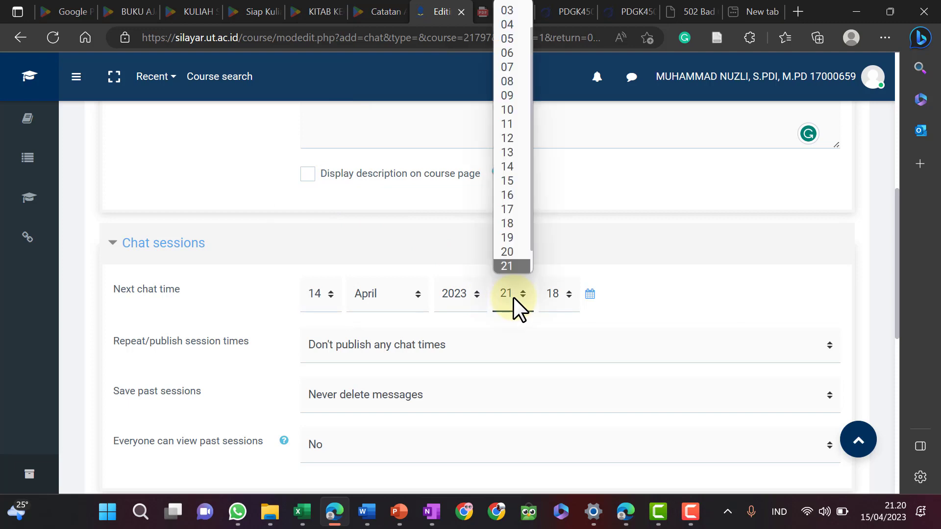
key("Escape")
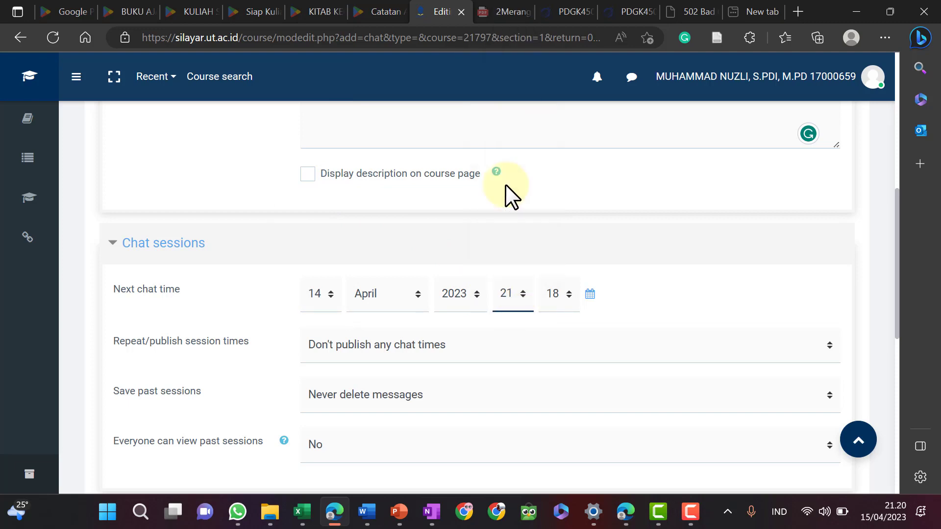
- Set the minutes of the next chat time to 00
left_click(556, 296)
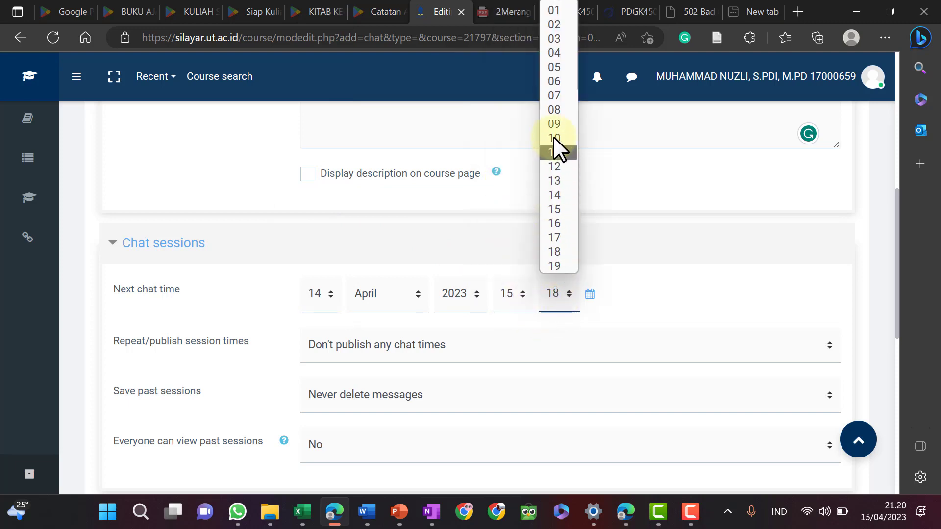
scroll(534, 188, "down", 1)
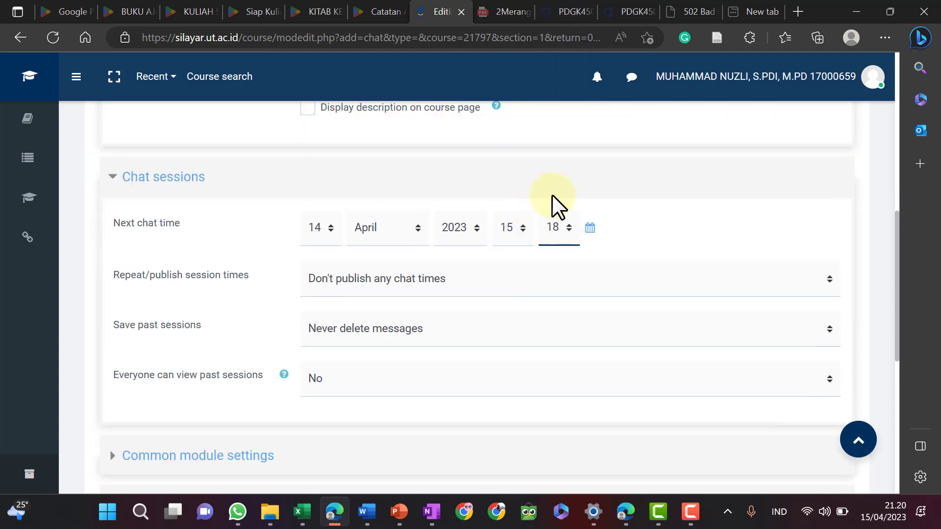
scroll(569, 236, "up", 1)
left_click(568, 250)
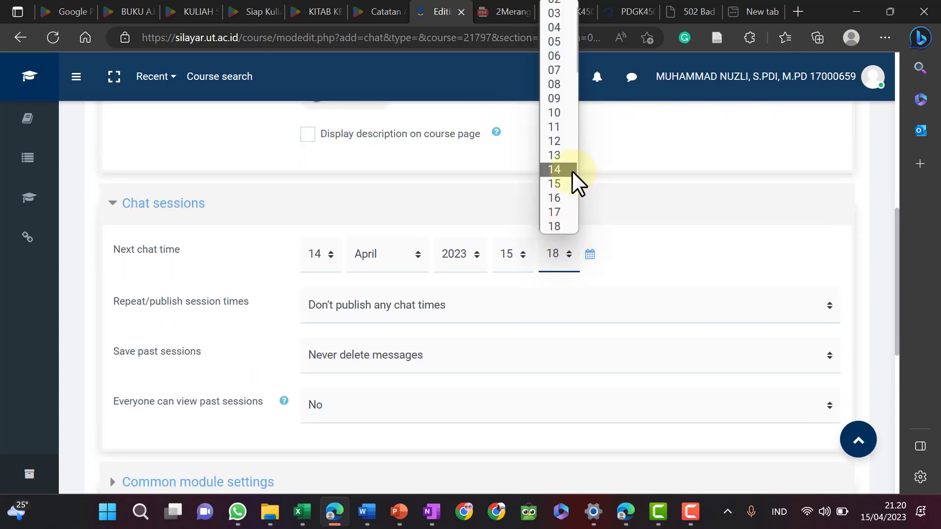
scroll(572, 171, "up", 1)
scroll(572, 171, "down", 8)
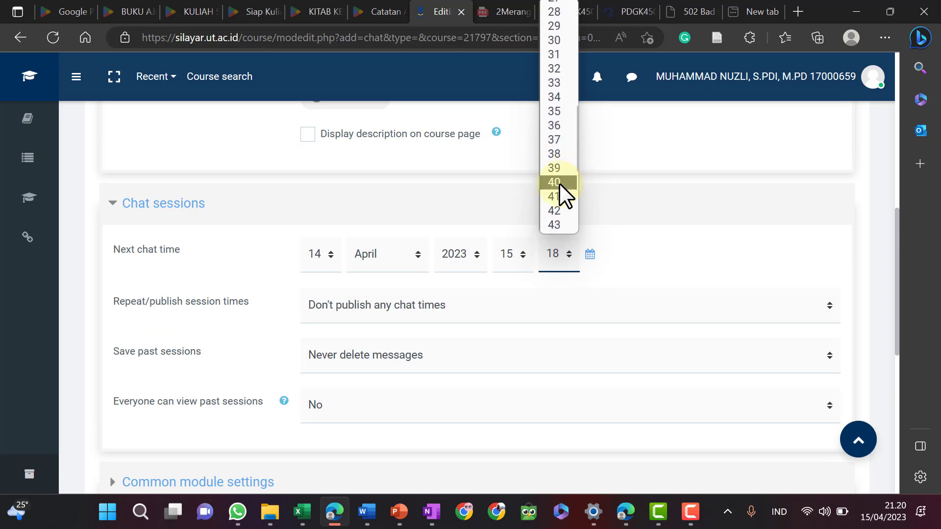
scroll(560, 183, "up", 3)
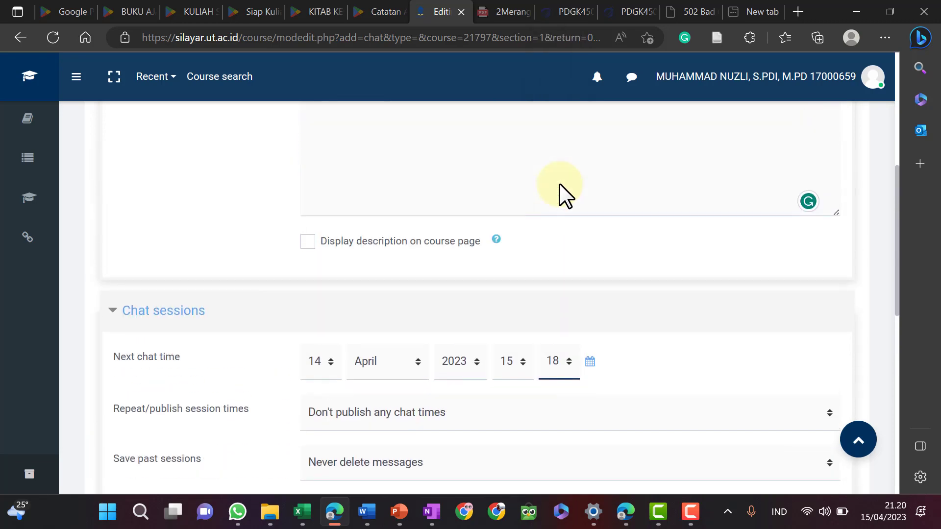
left_click(554, 431)
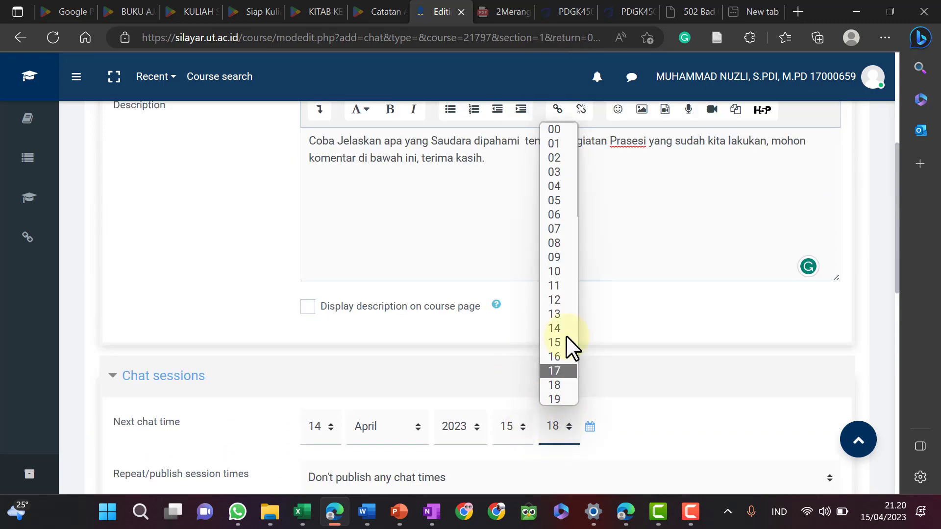
left_click(553, 129)
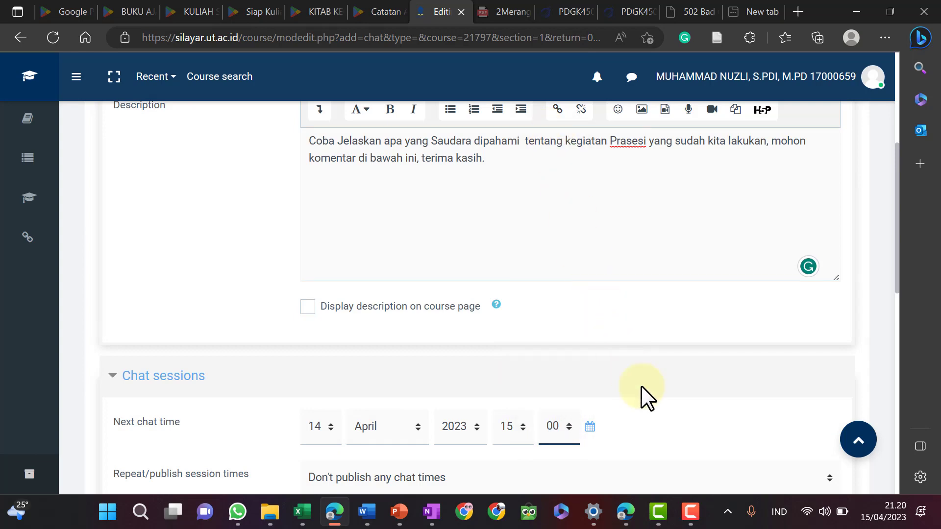
- Try repeating the chat sessions at the same time every week, and return to not publishing any chat times
scroll(658, 406, "down", 4)
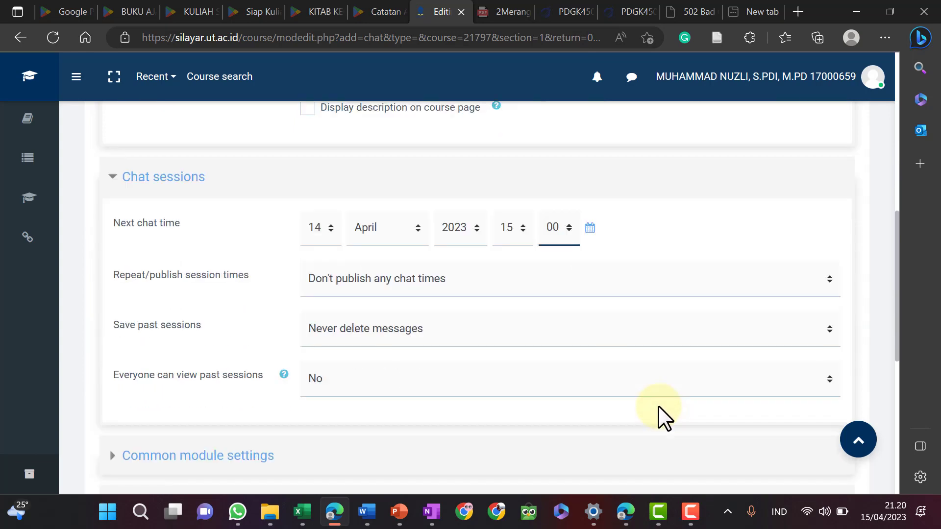
scroll(778, 311, "down", 5)
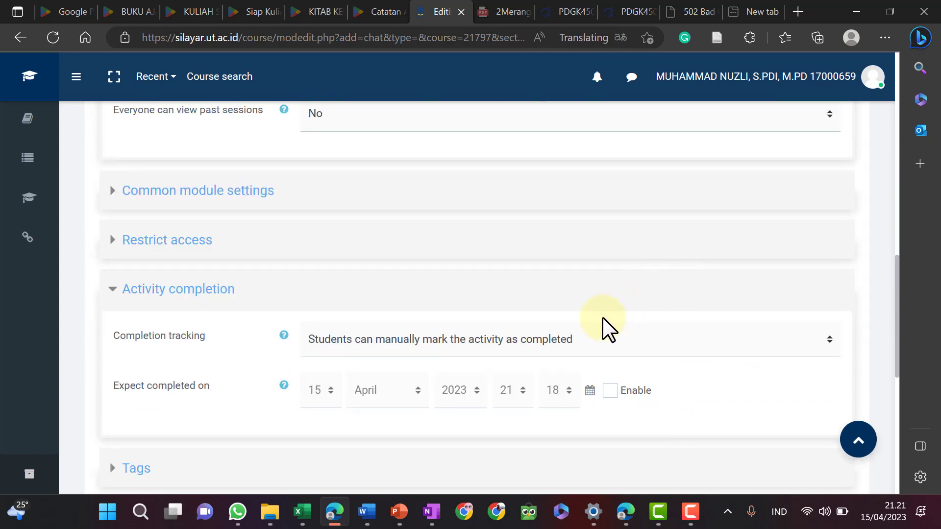
scroll(606, 323, "up", 3)
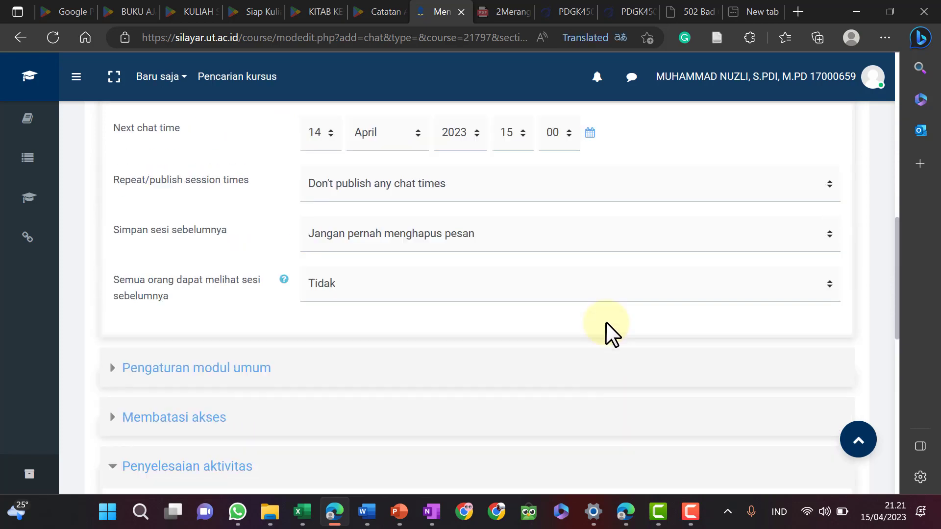
scroll(606, 322, "up", 3)
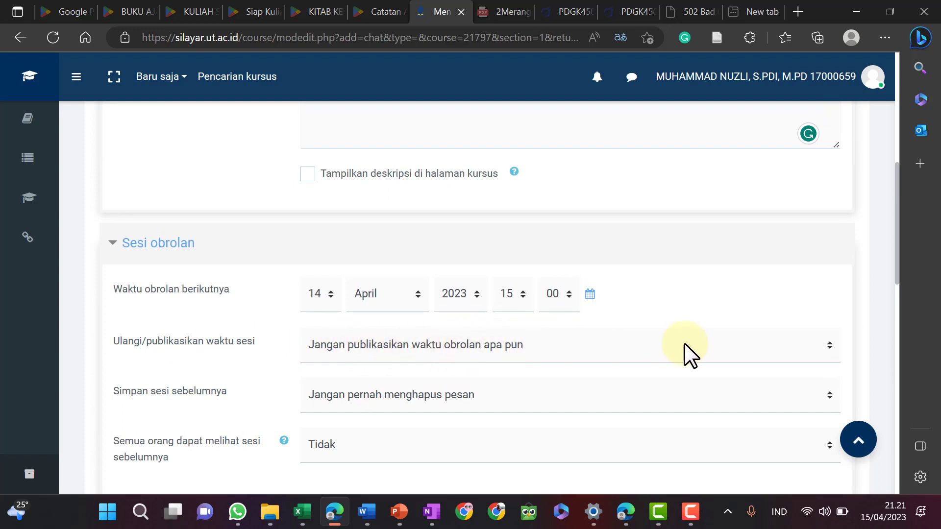
left_click(827, 345)
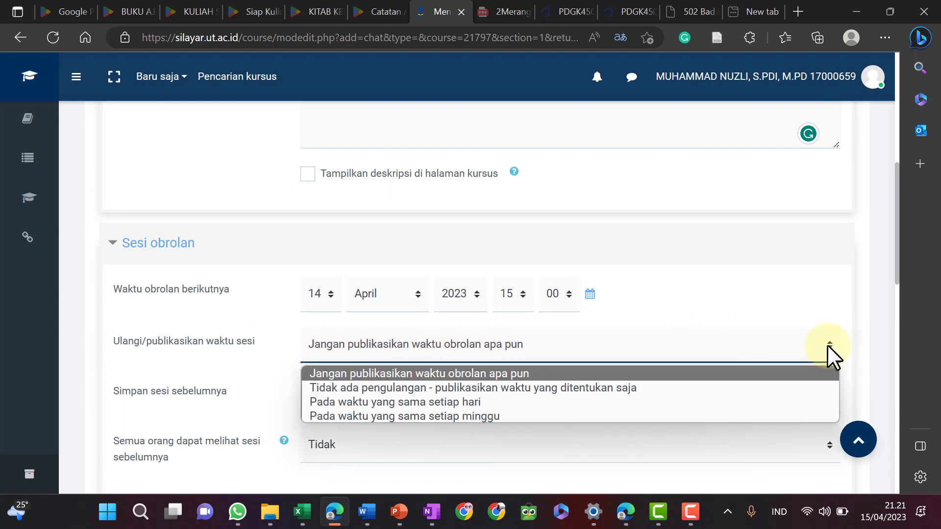
left_click(434, 413)
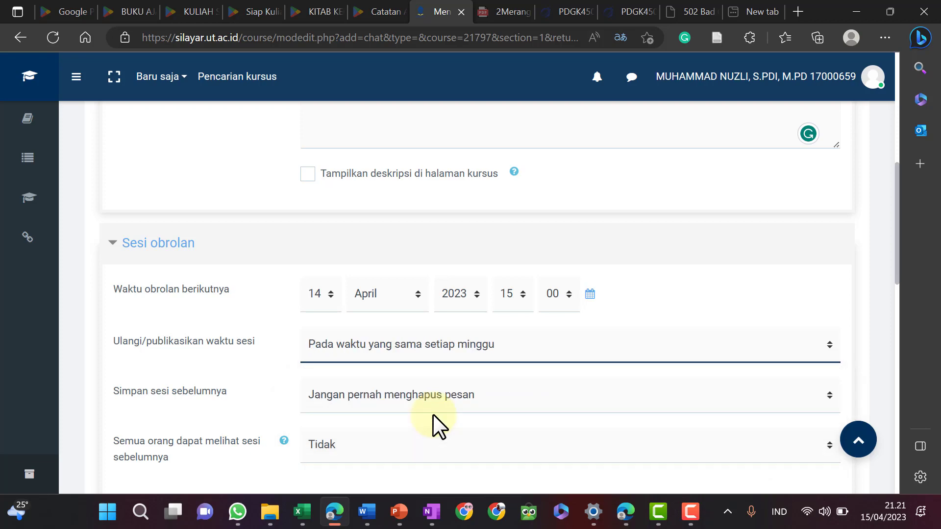
left_click(428, 351)
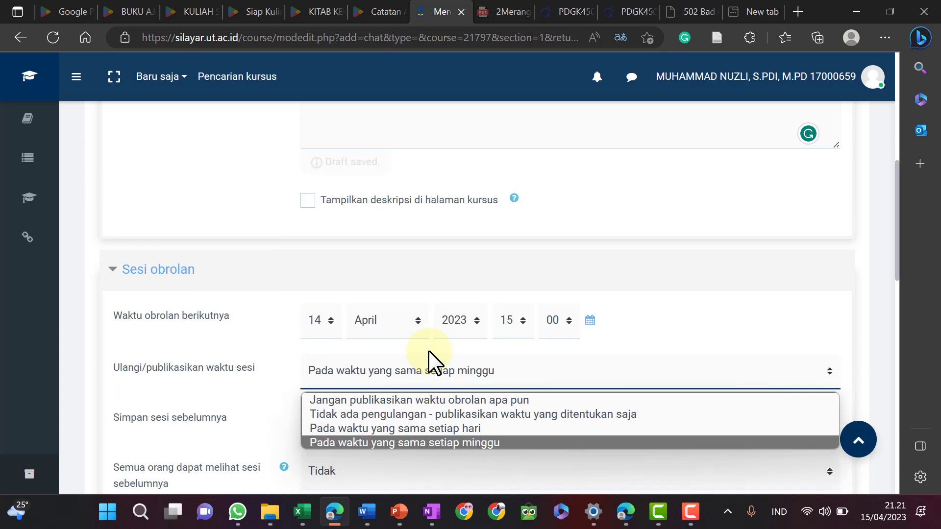
left_click(417, 402)
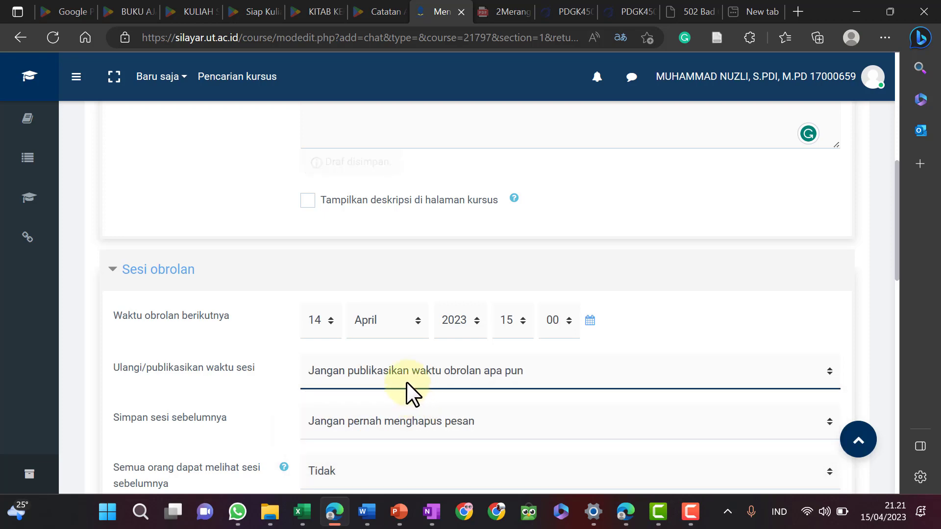
- Allow everyone to view past chat sessions by setting the option to "Ya"
scroll(404, 431, "down", 2)
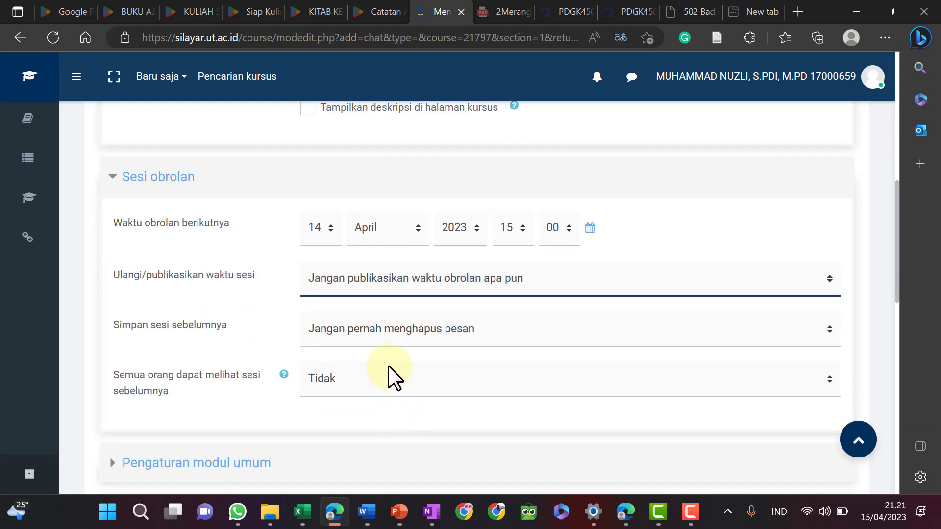
scroll(388, 365, "down", 3)
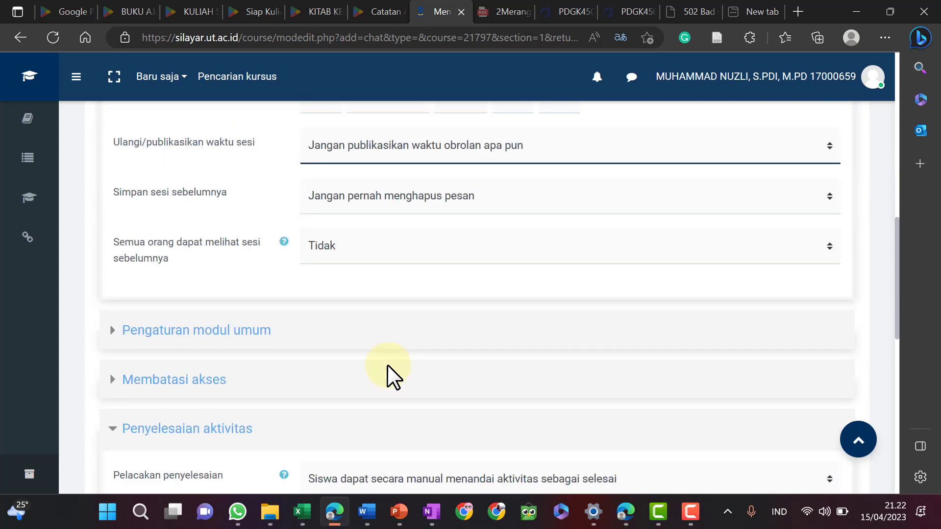
left_click(325, 248)
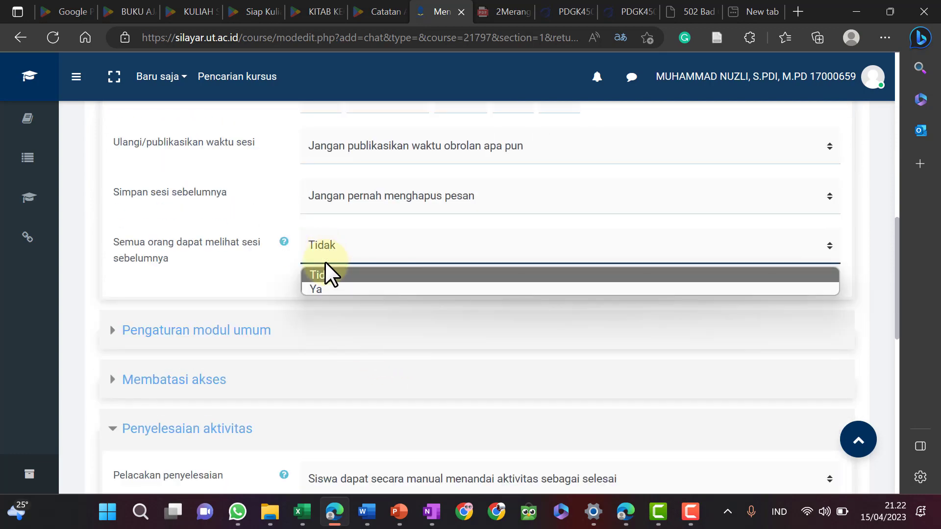
left_click(323, 289)
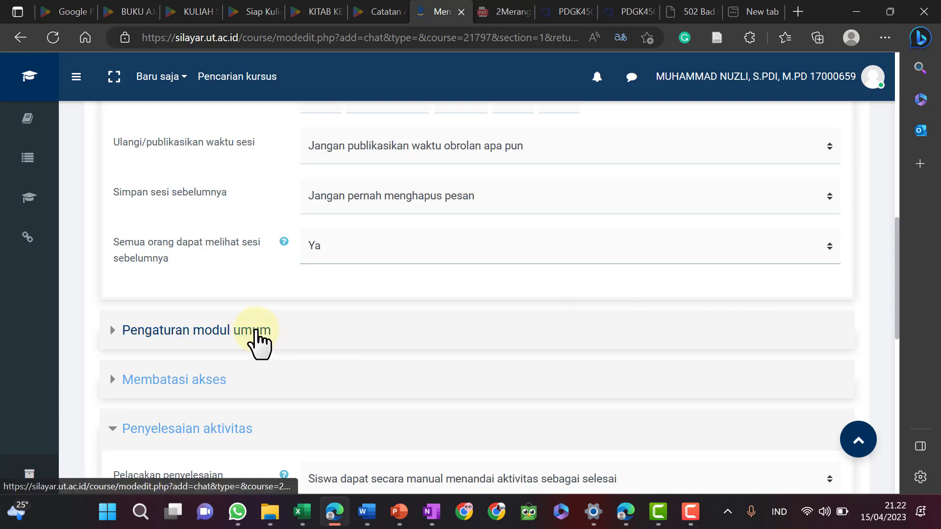
- Expand the common module settings and the access restriction settings to review their options
left_click(260, 334)
scroll(368, 338, "down", 3)
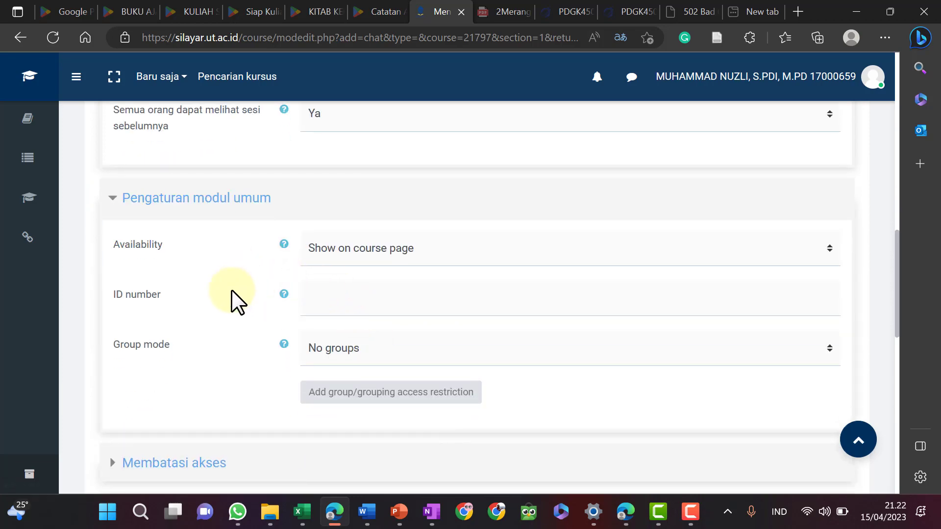
right_click(231, 290)
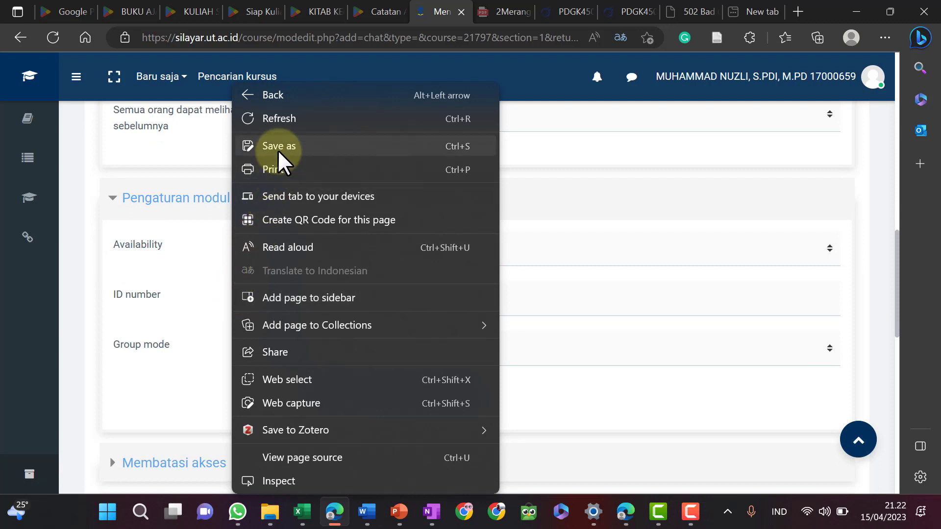
left_click(205, 367)
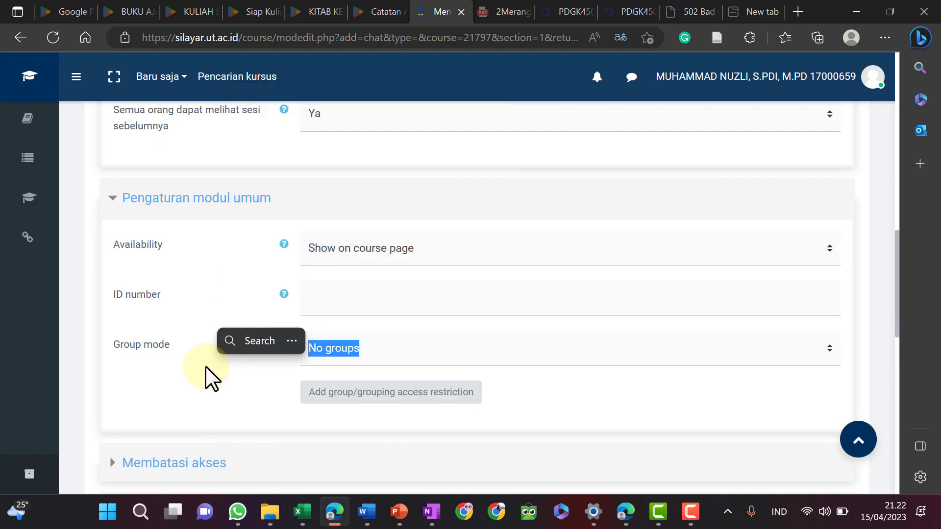
left_click(598, 410)
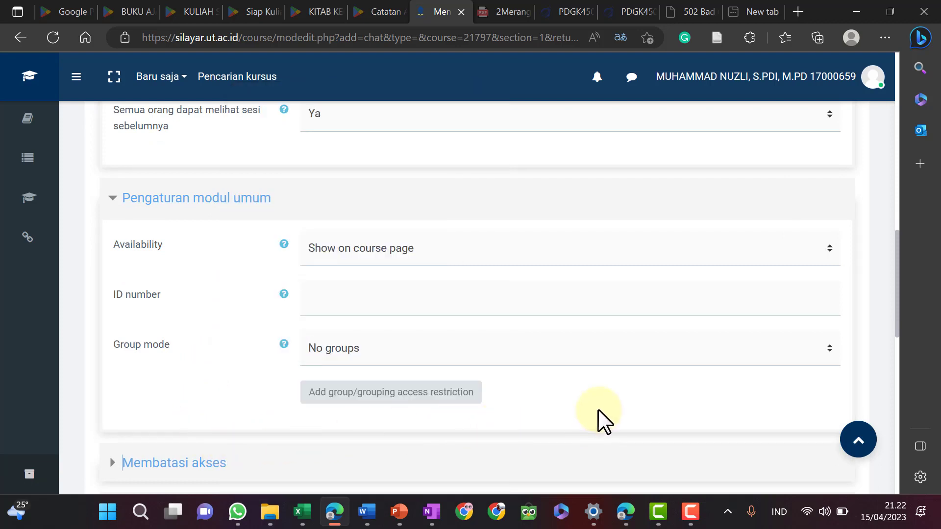
scroll(598, 410, "down", 4)
left_click(208, 268)
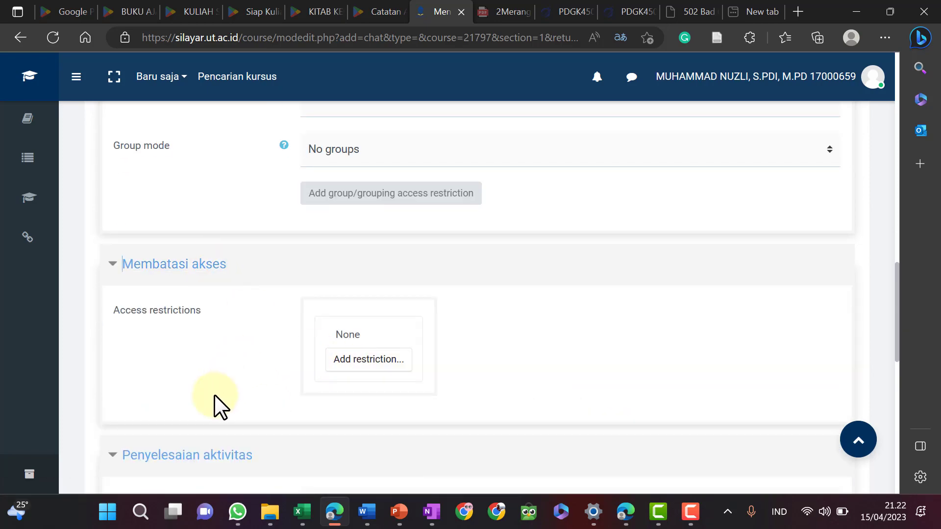
- Enable the expected completion date in the chat's activity completion settings
scroll(214, 395, "down", 3)
left_click(208, 325)
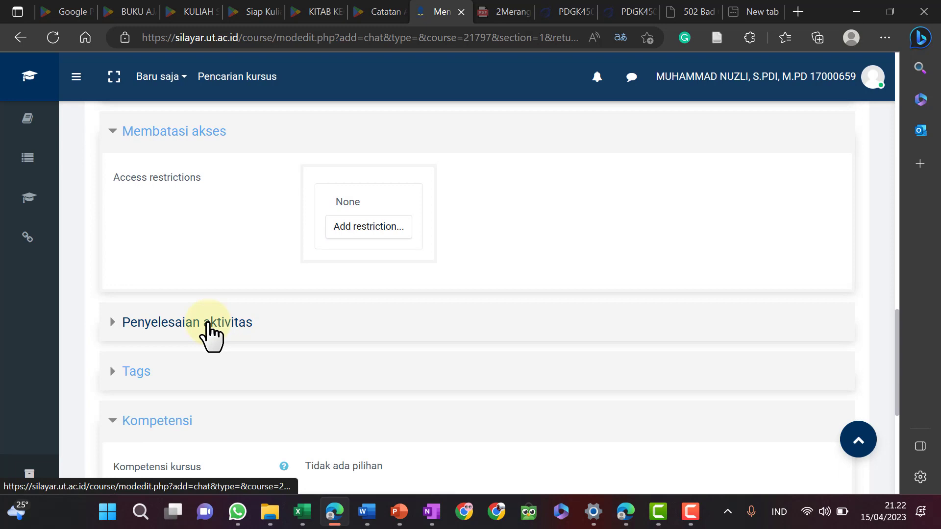
left_click(208, 324)
scroll(224, 360, "down", 3)
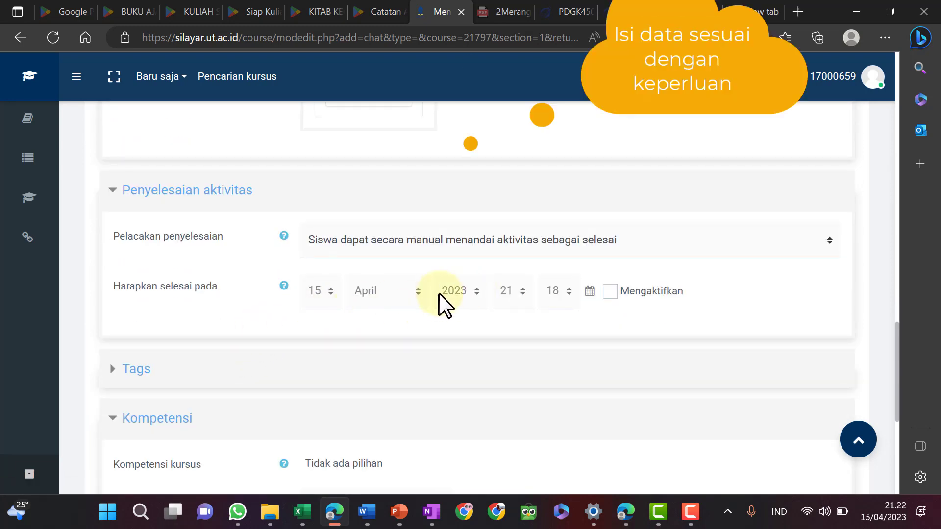
left_click(614, 292)
- Check the system calendar and set the day of the chat's expected completion date to 21
left_click(330, 290)
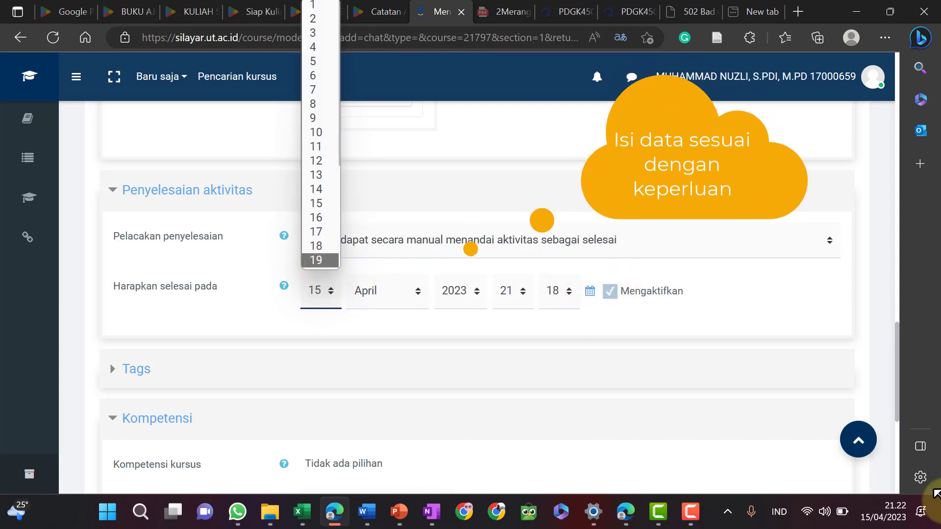
left_click(885, 519)
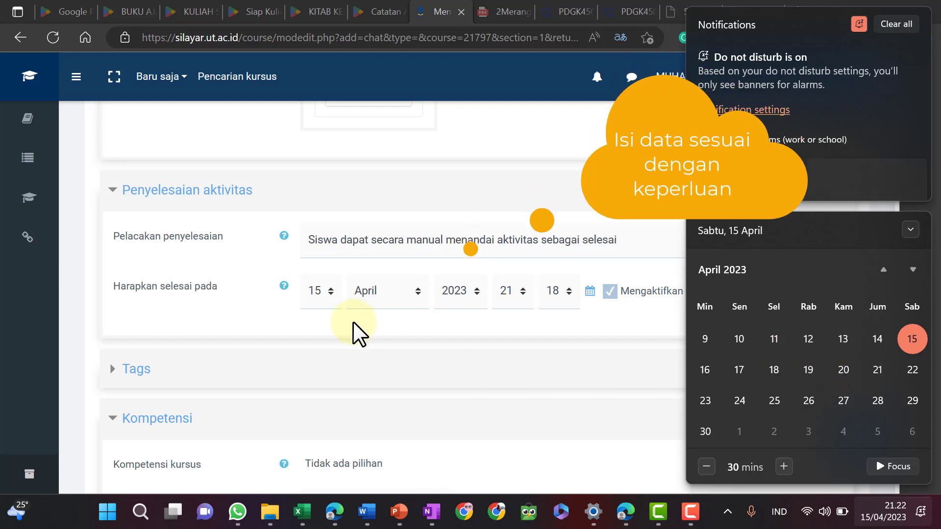
left_click(325, 289)
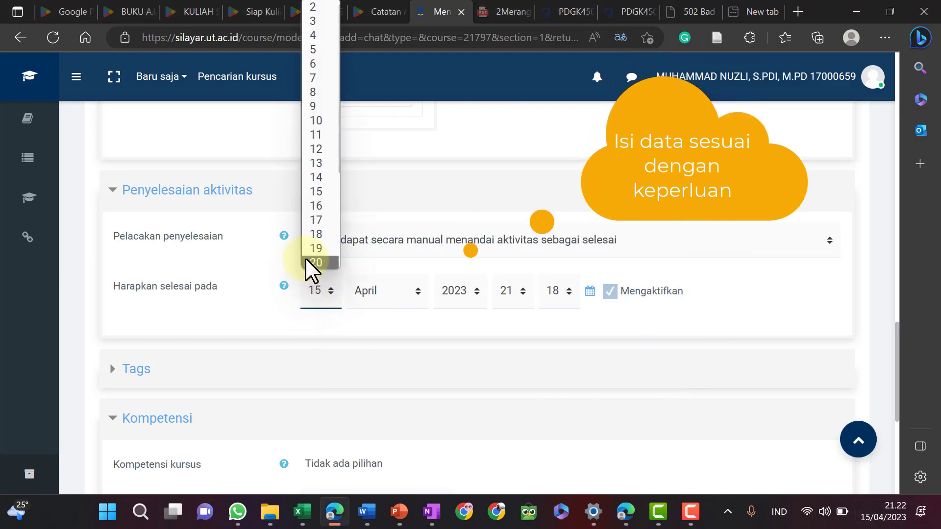
scroll(318, 245, "down", 2)
left_click(323, 198)
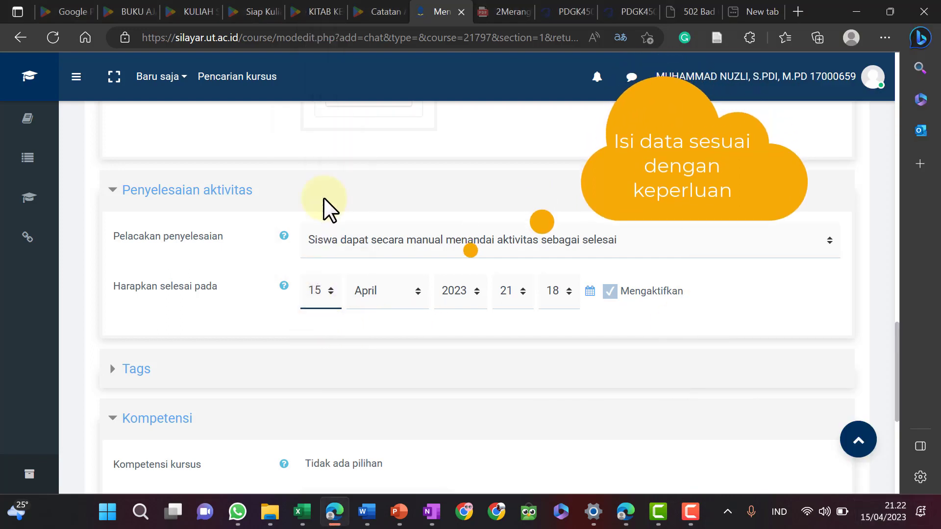
- Set the chat's expected completion time to 23:59, then save the activity and return to the course
left_click(510, 299)
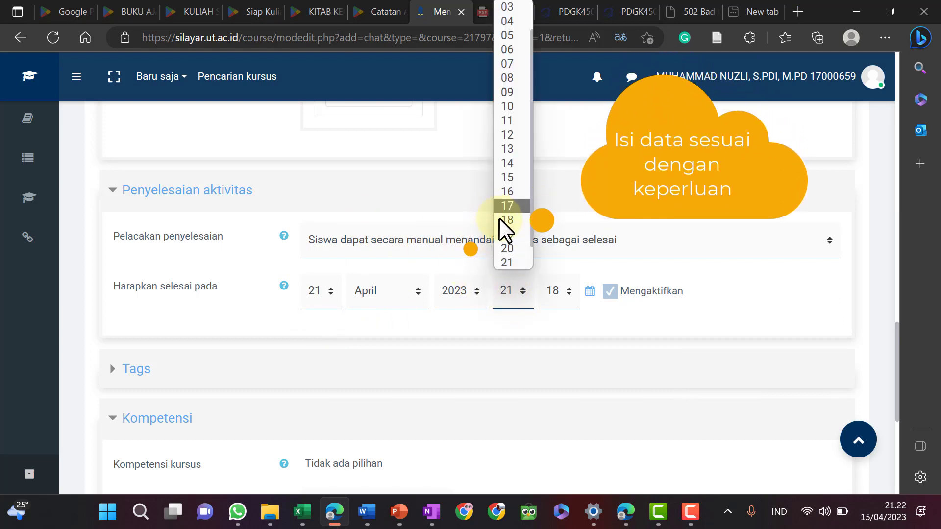
scroll(507, 250, "down", 1)
key("Escape")
left_click(557, 293)
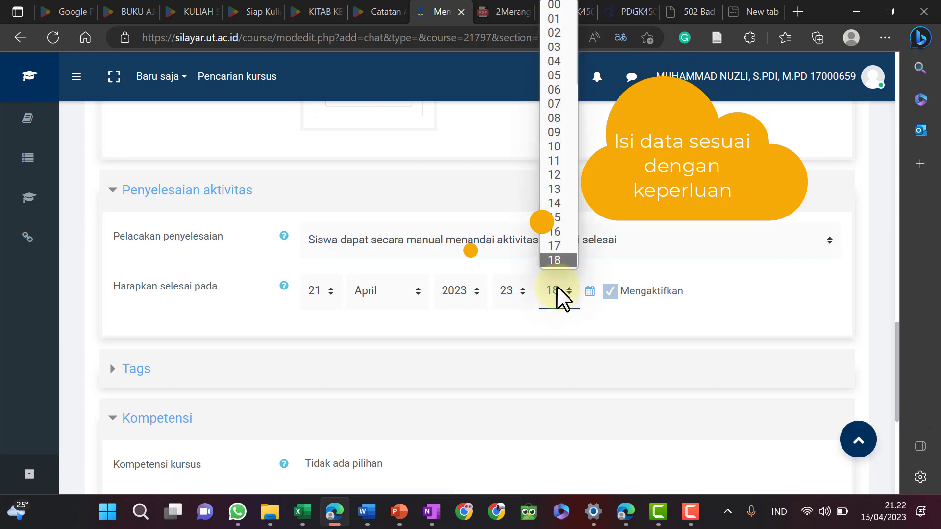
scroll(554, 252, "down", 10)
left_click(552, 262)
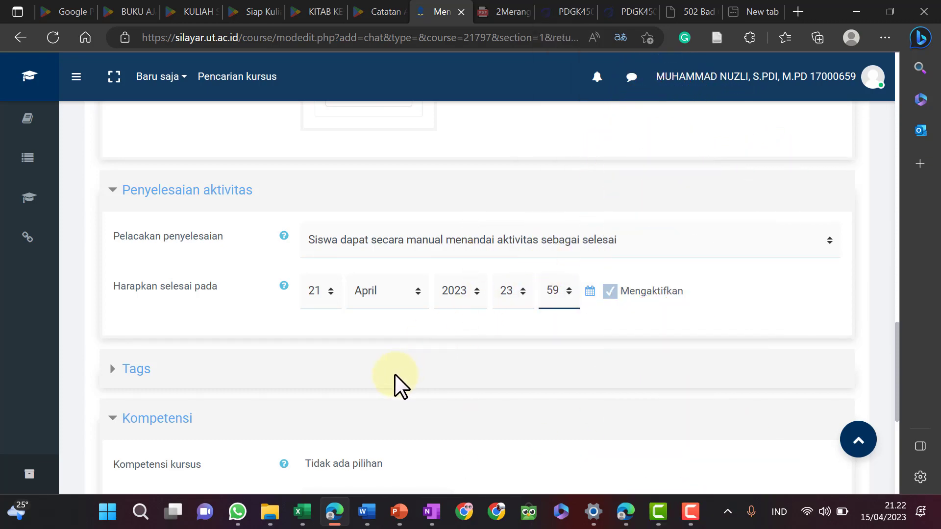
scroll(395, 374, "down", 5)
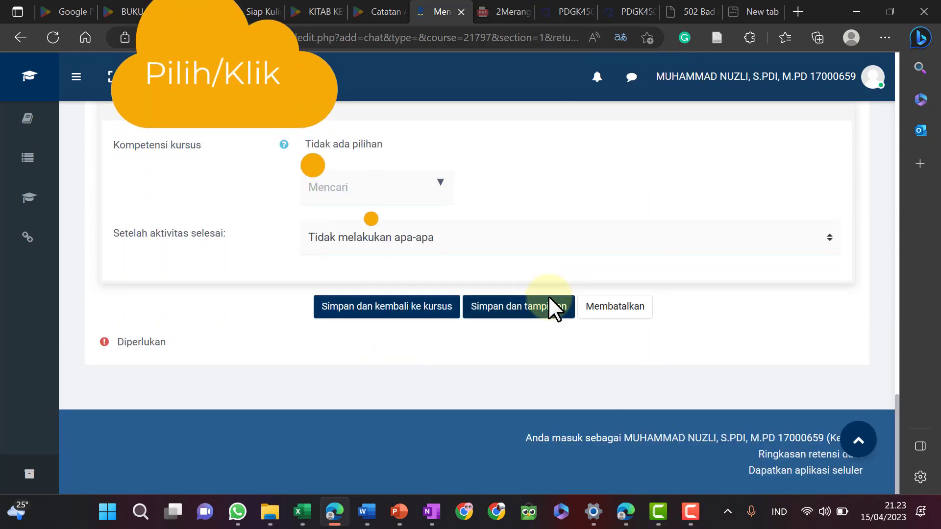
left_click(435, 314)
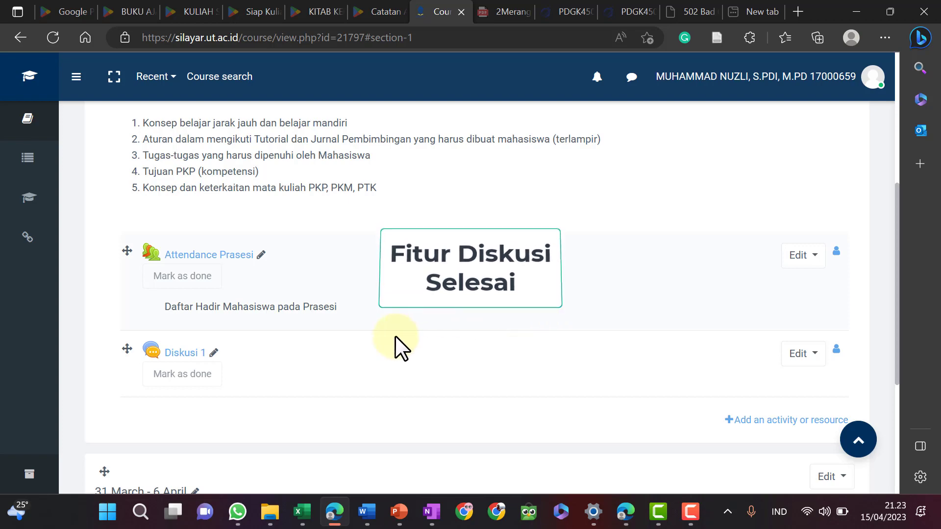
- Rename the "Diskusi 1" chat activity in the Prasesi section as "Diskusi Prasesi"
left_click(214, 353)
left_click(208, 359)
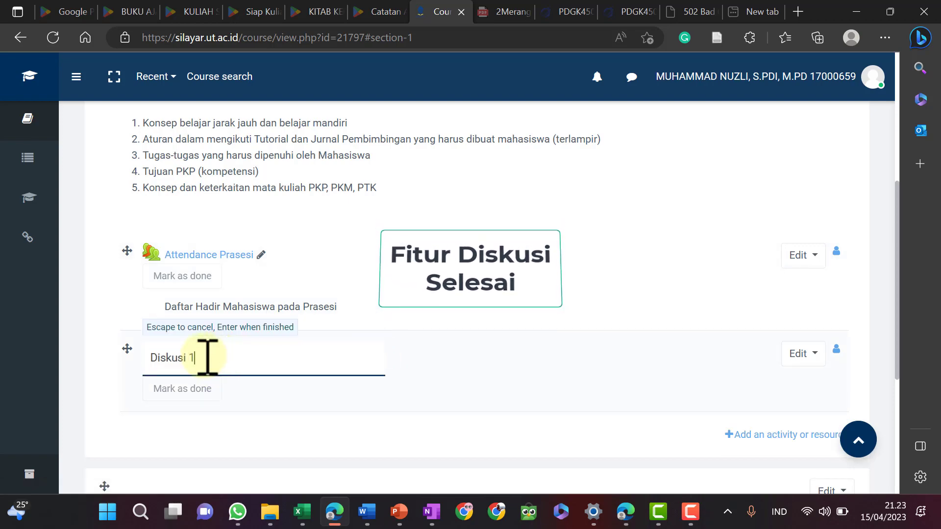
key("BackSpace")
type("Prasesi")
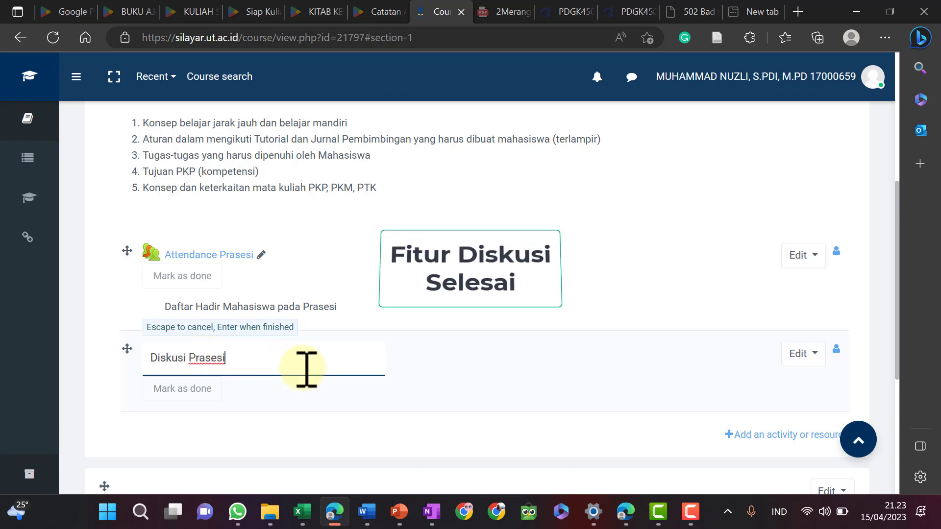
key("Return")
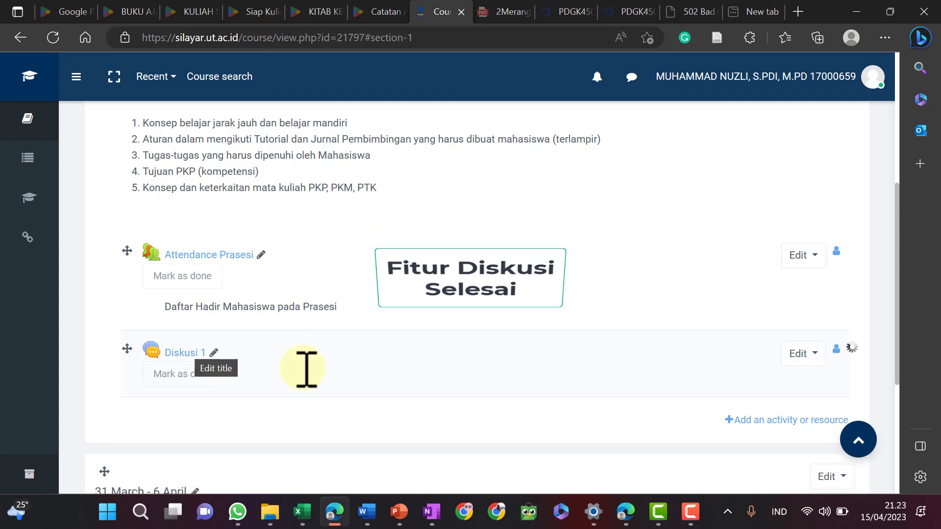
- Add a new File resource to the Prasesi section
scroll(557, 309, "down", 4)
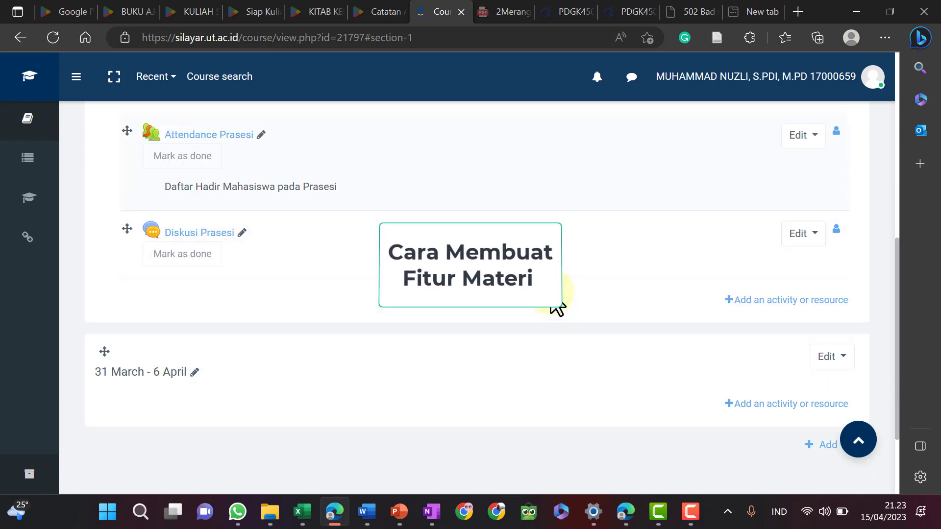
scroll(557, 309, "up", 3)
scroll(557, 308, "up", 3)
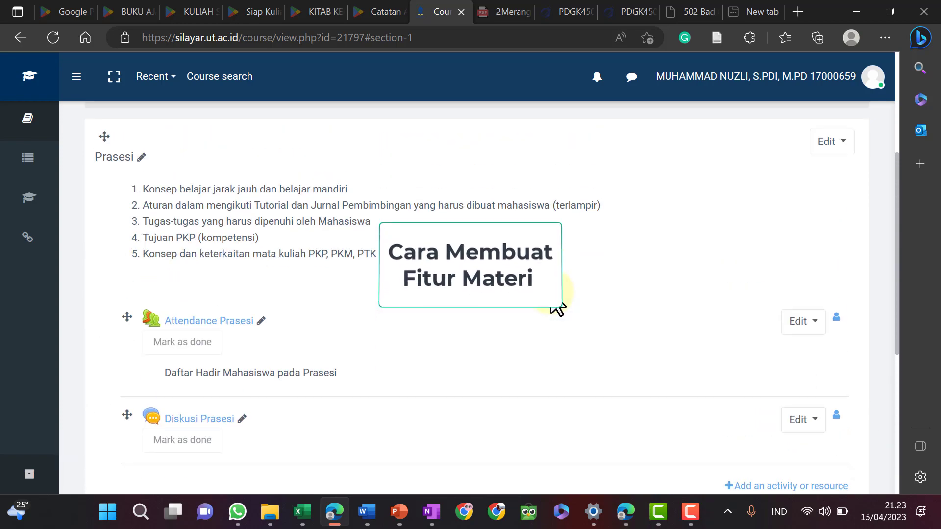
scroll(557, 307, "down", 1)
scroll(557, 307, "up", 2)
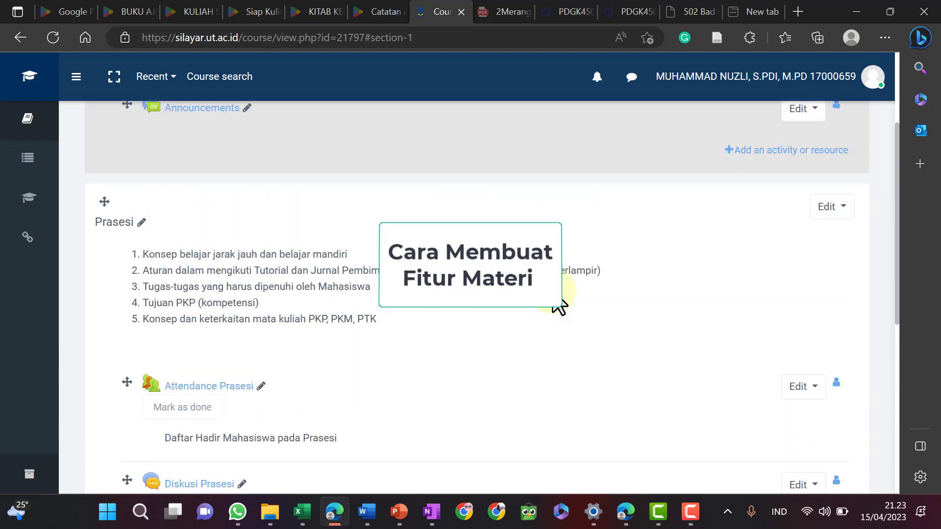
scroll(557, 307, "down", 2)
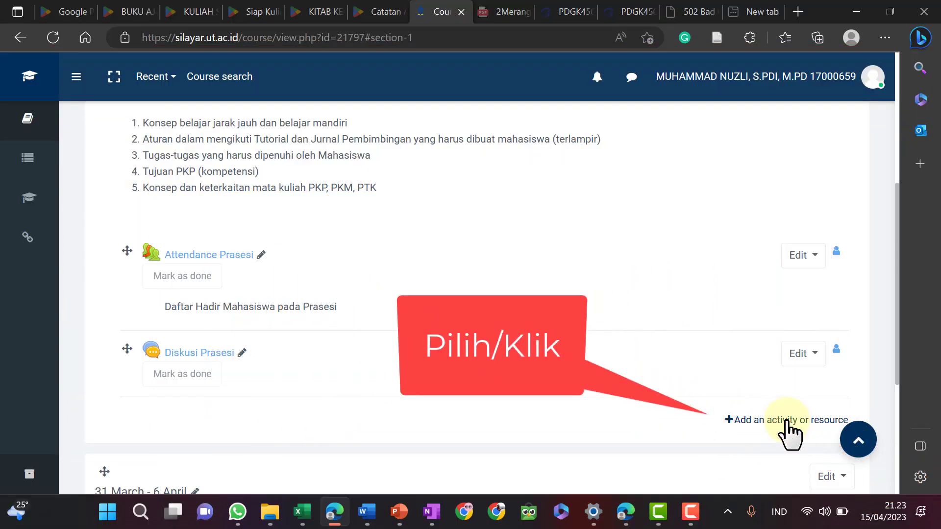
left_click(786, 422)
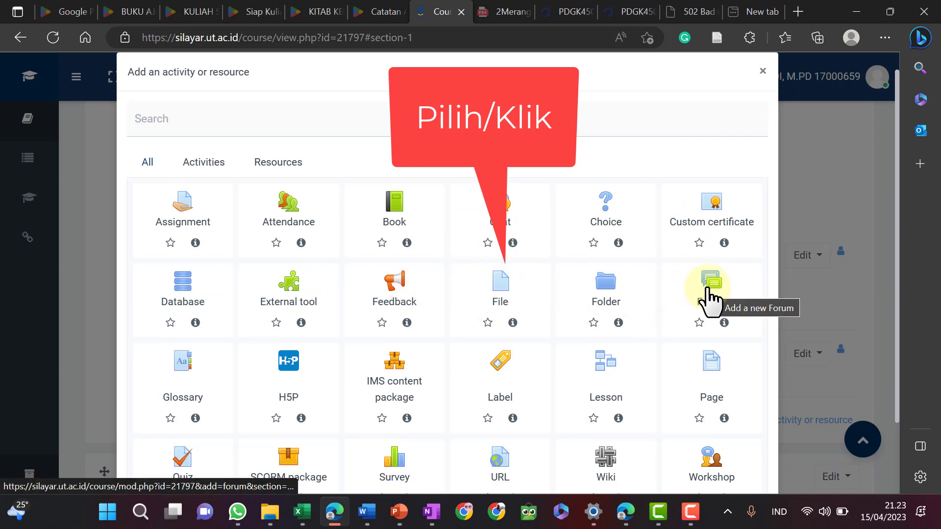
left_click(501, 304)
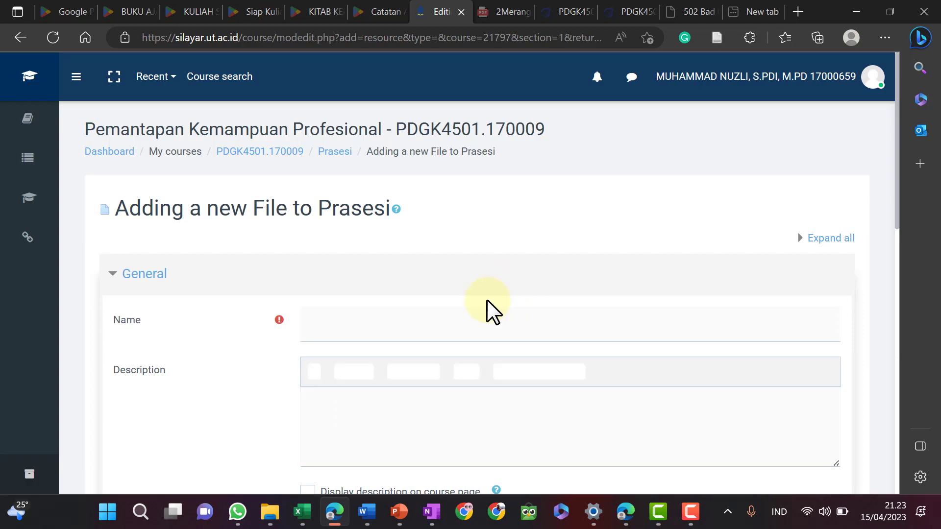
- Name the new File resource "Materi Prasesi" and place the cursor in its empty description
left_click(387, 331)
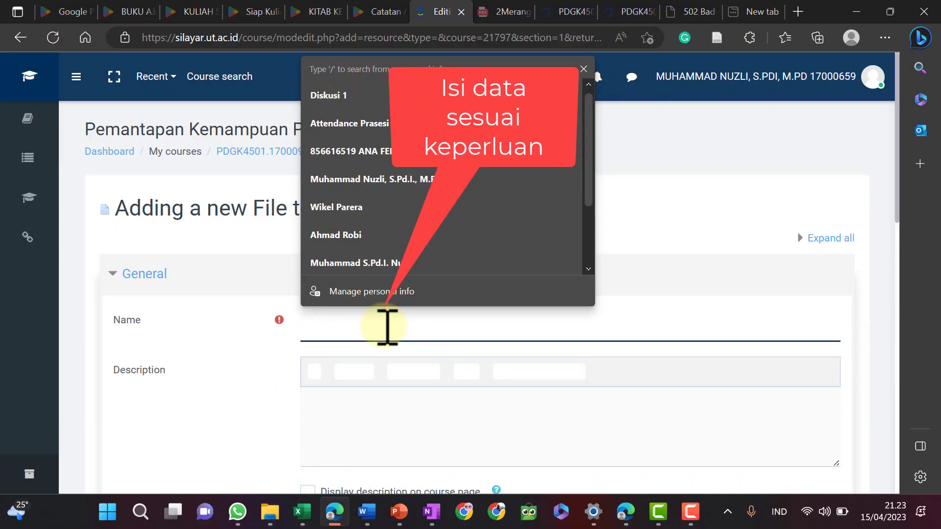
type("Materi Prasesi")
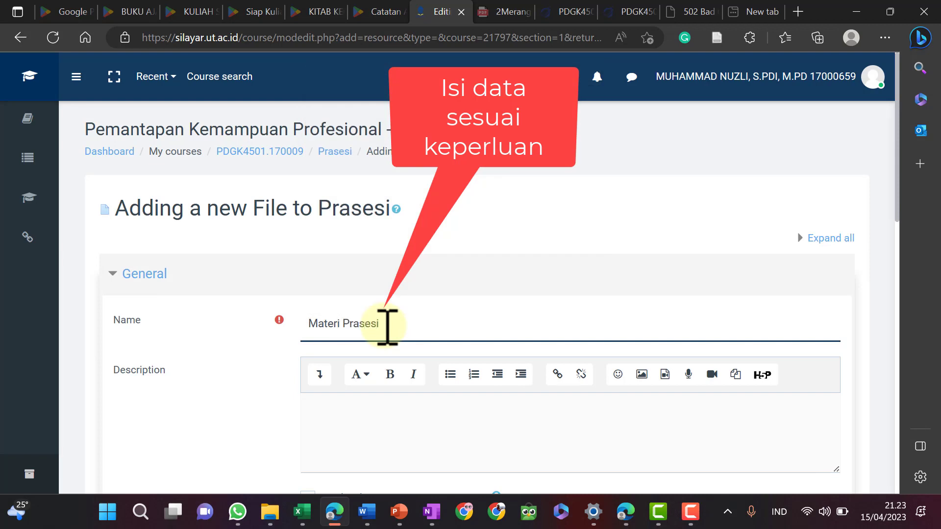
left_click(510, 406)
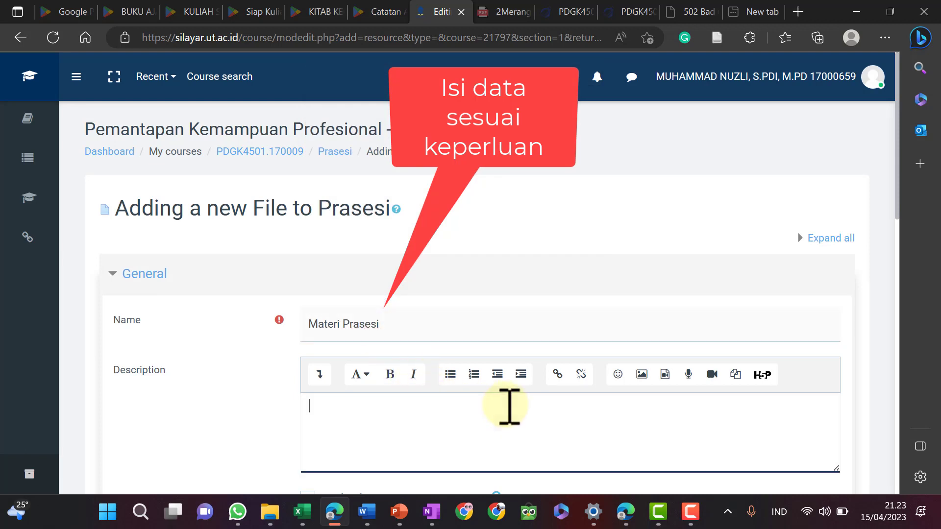
- Upload the PowerPoint file "Prasesi_Pemantapan Kepamampuan Profesional.pptx" from the 2023.1 folder to the File resource's selected files
scroll(509, 407, "down", 3)
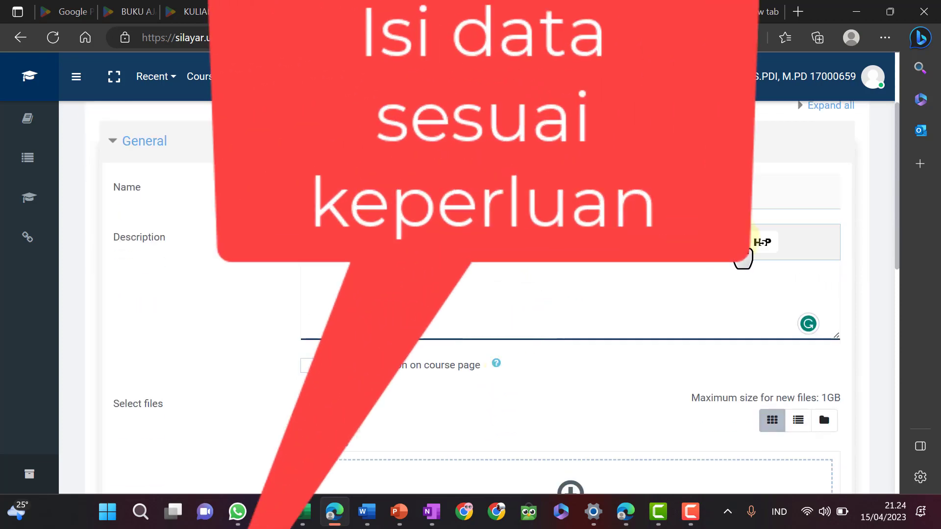
scroll(743, 260, "down", 3)
left_click(588, 372)
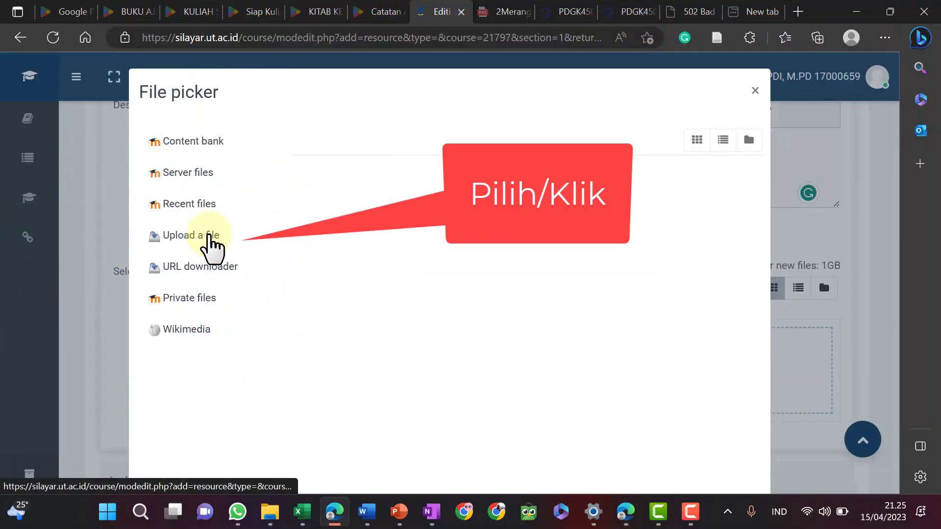
left_click(210, 236)
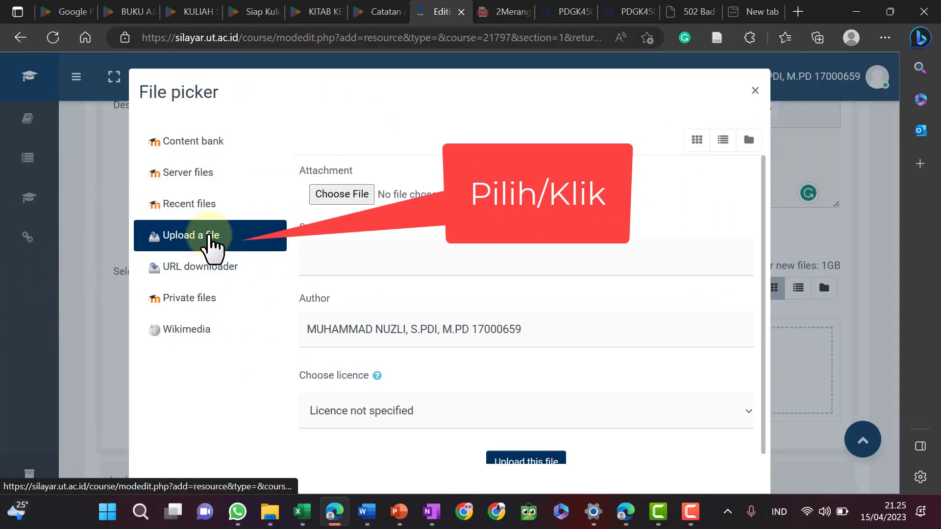
left_click(328, 203)
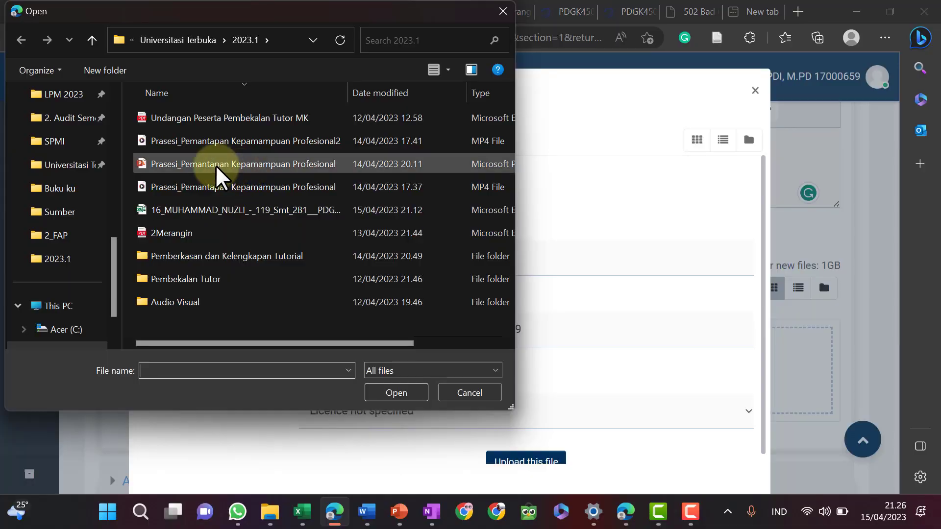
left_click(216, 167)
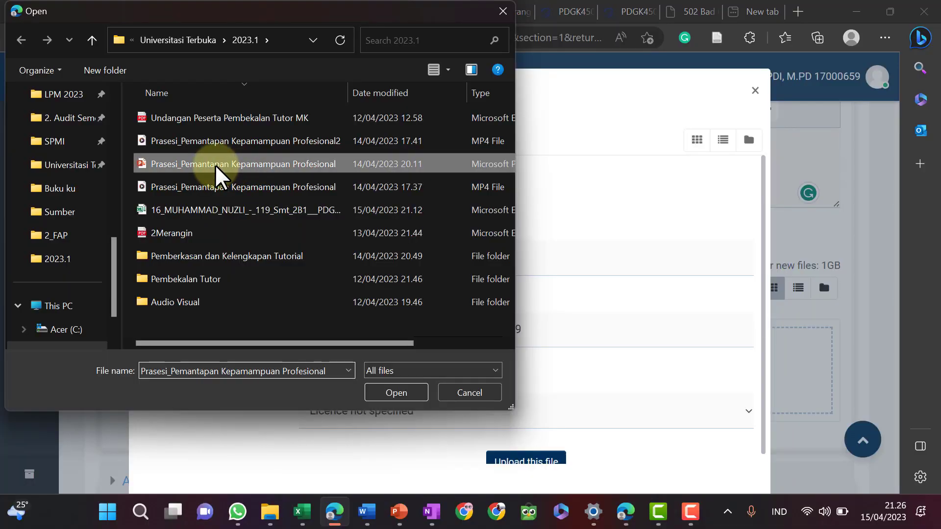
left_click(392, 394)
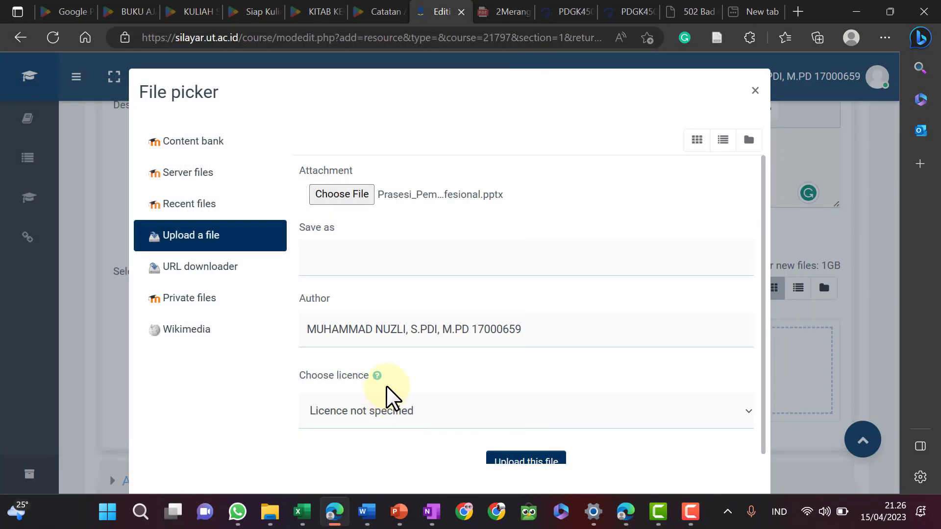
scroll(461, 363, "down", 1)
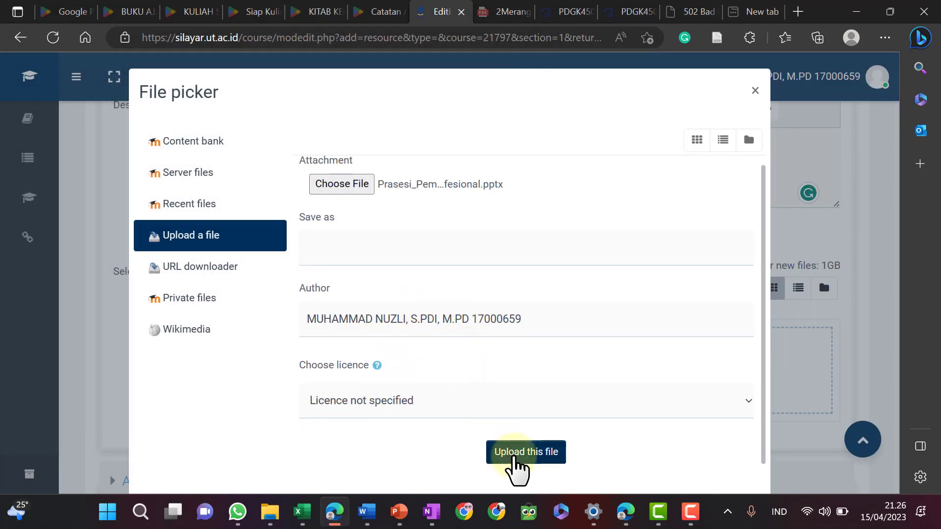
left_click(515, 466)
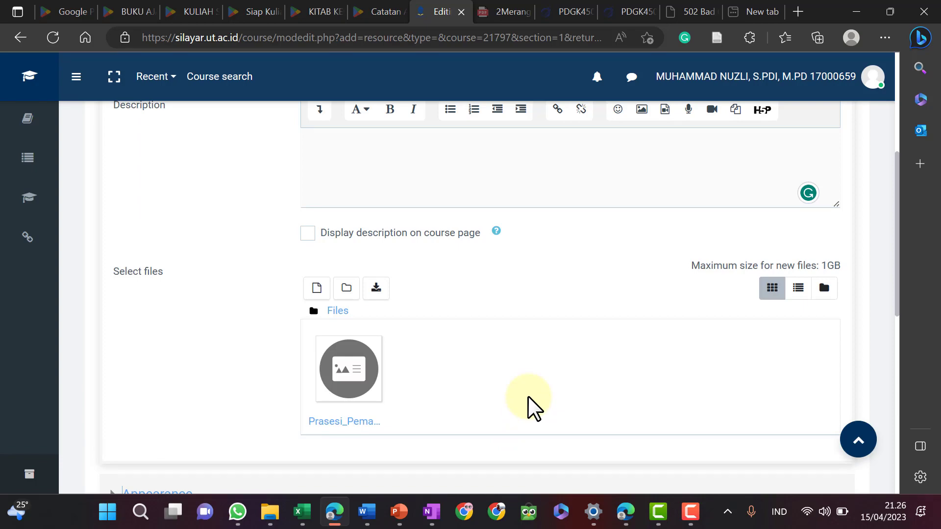
- Start creating a hyperlink in the description of the "Materi Prasesi" resource
scroll(528, 396, "up", 3)
scroll(520, 389, "down", 3)
scroll(536, 362, "up", 1)
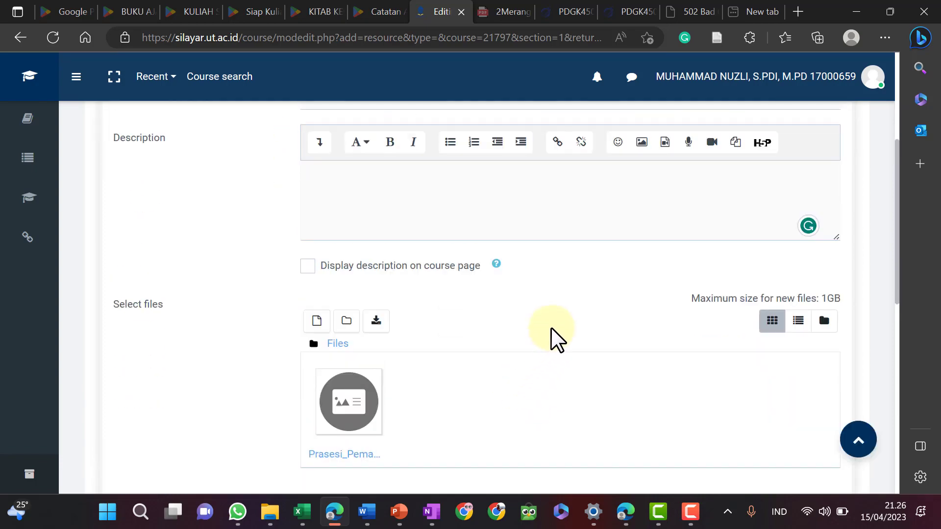
left_click(558, 176)
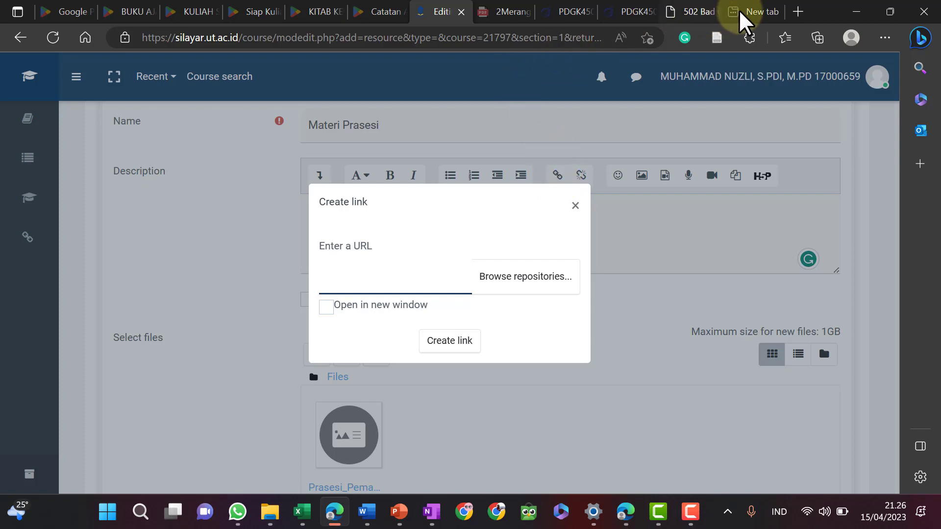
- Open the channel content in YouTube Studio in a new tab and get the link of the "Prasesi PKP UPBJJ UT Jambi" video for the description
left_click(798, 11)
type("youtube.com")
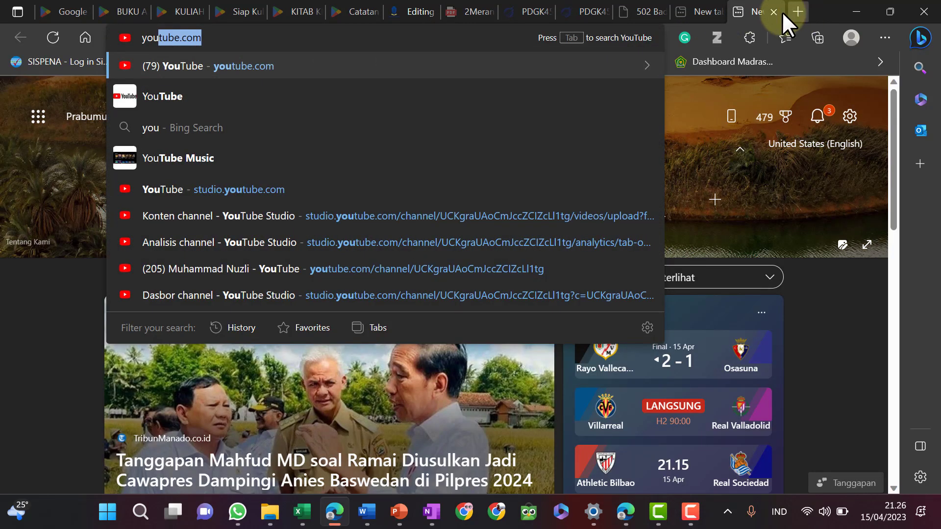
left_click(488, 215)
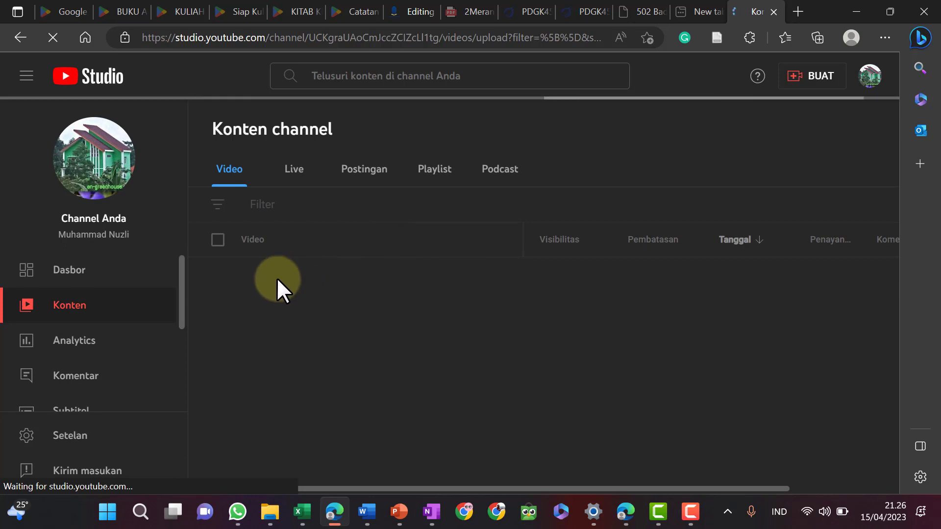
scroll(310, 328, "down", 1)
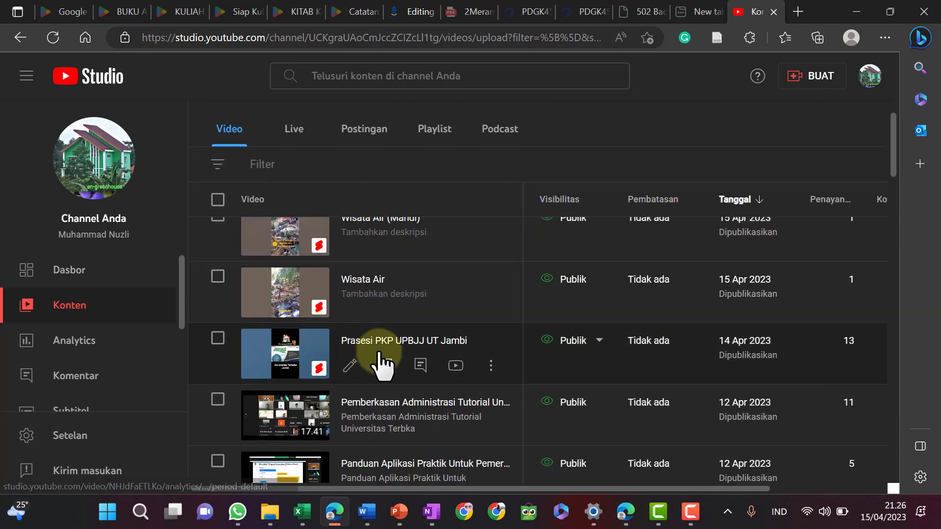
left_click(491, 367)
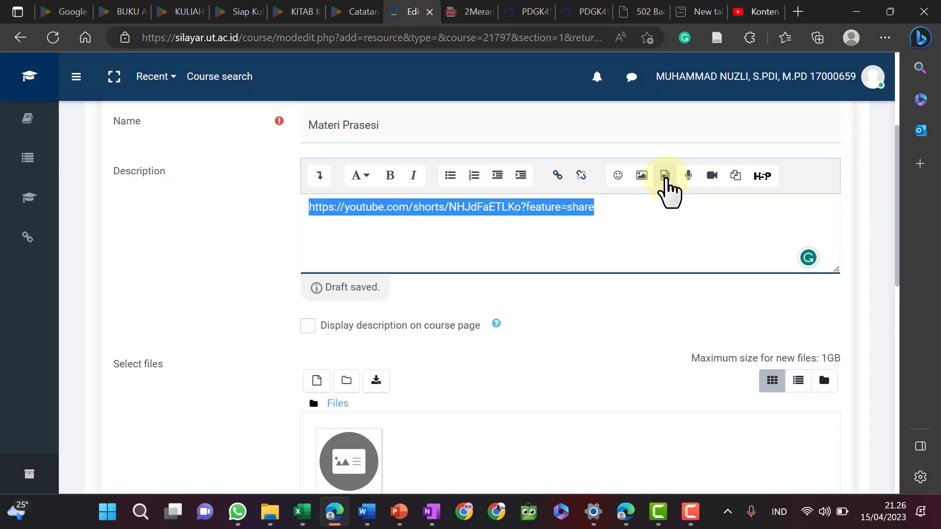
left_click(667, 180)
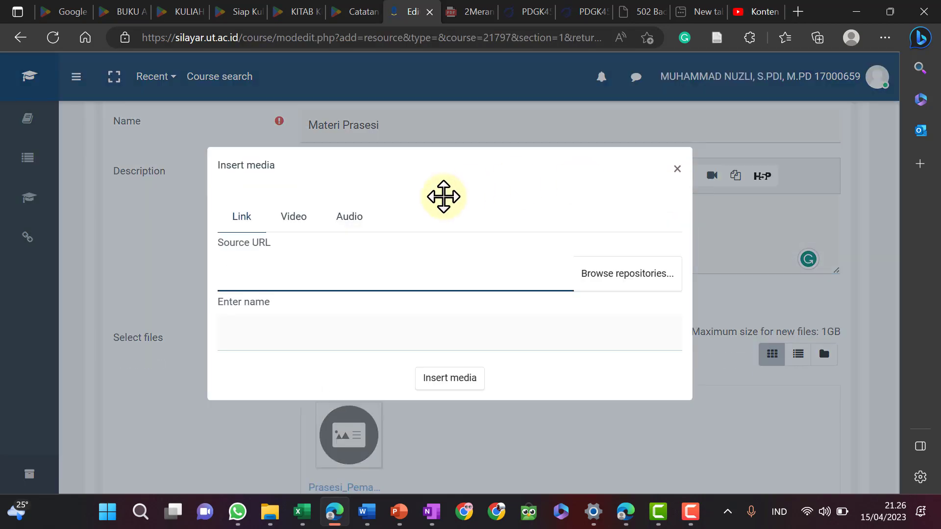
left_click(296, 218)
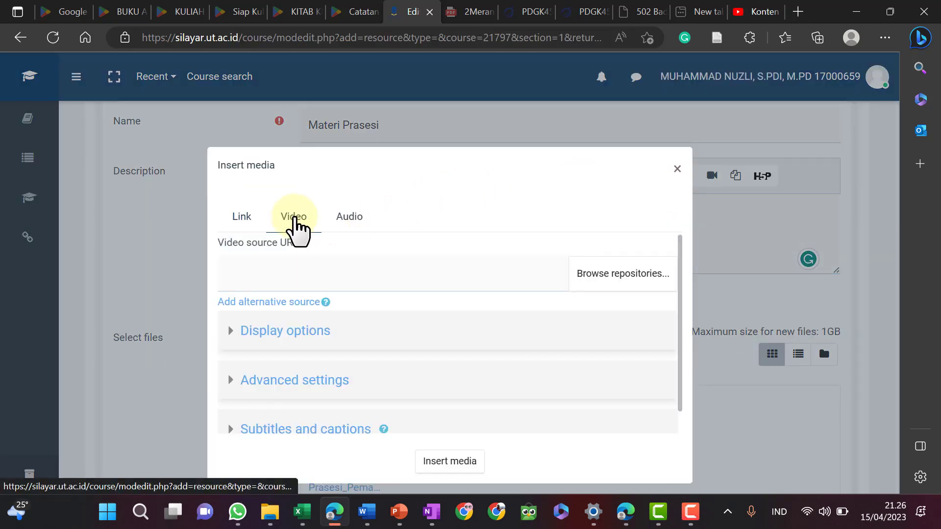
left_click(320, 263)
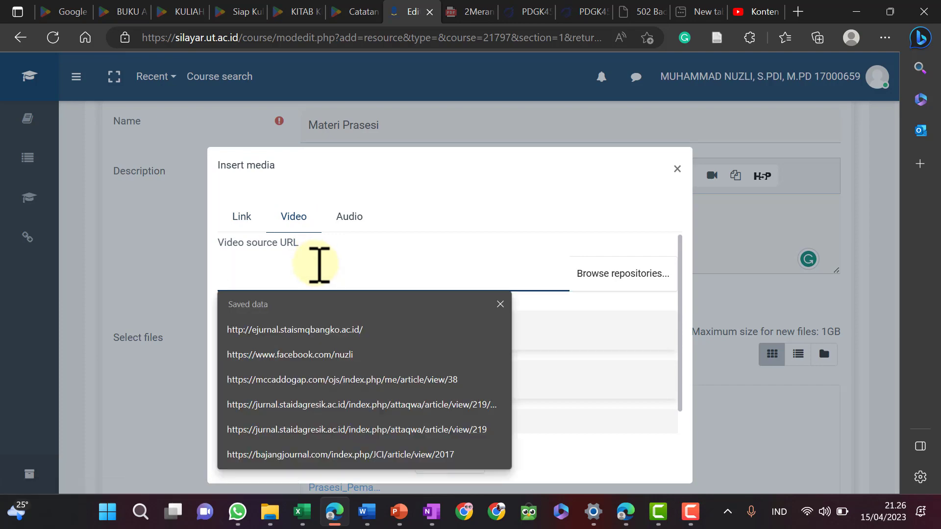
type("https://youtube.com/shorts/NHJdFaETLKo?feature=share")
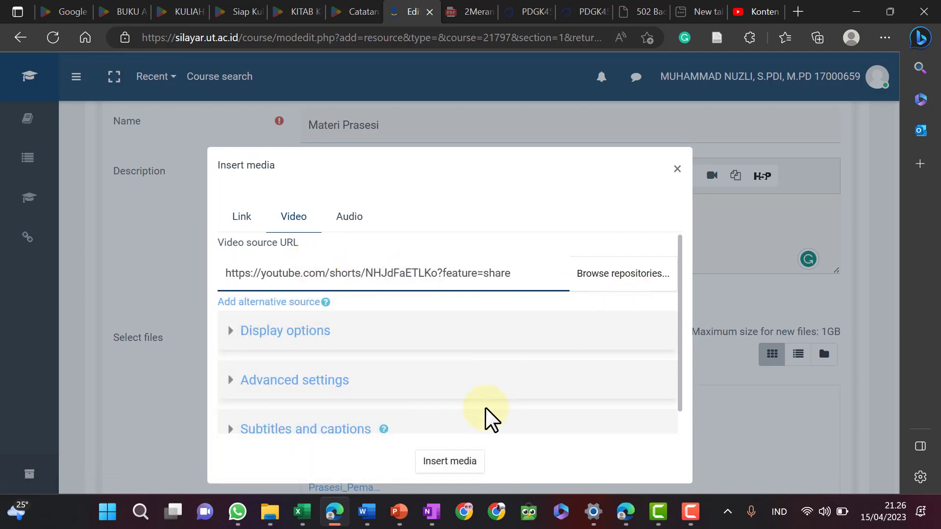
left_click(460, 463)
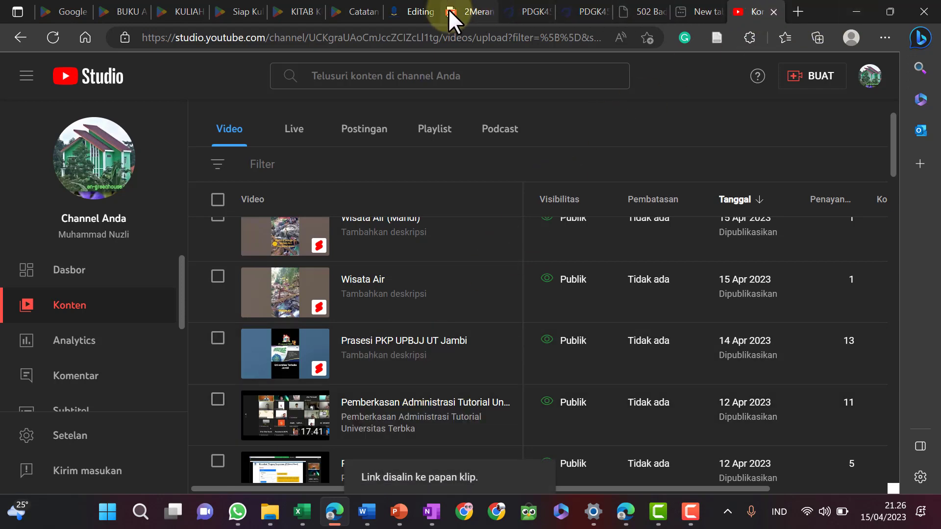
- Return to the resource form and create a hyperlink to the copied YouTube Shorts address, set to open in a new window
left_click(415, 11)
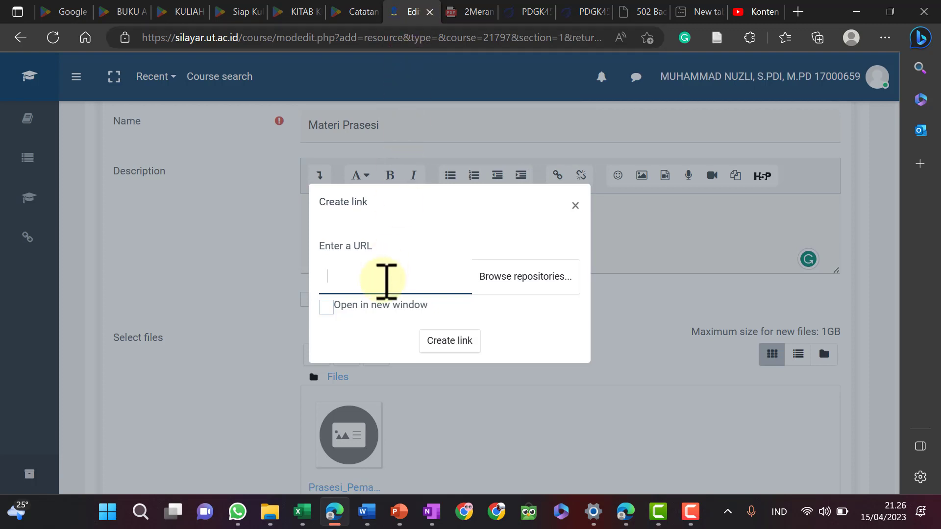
left_click(331, 308)
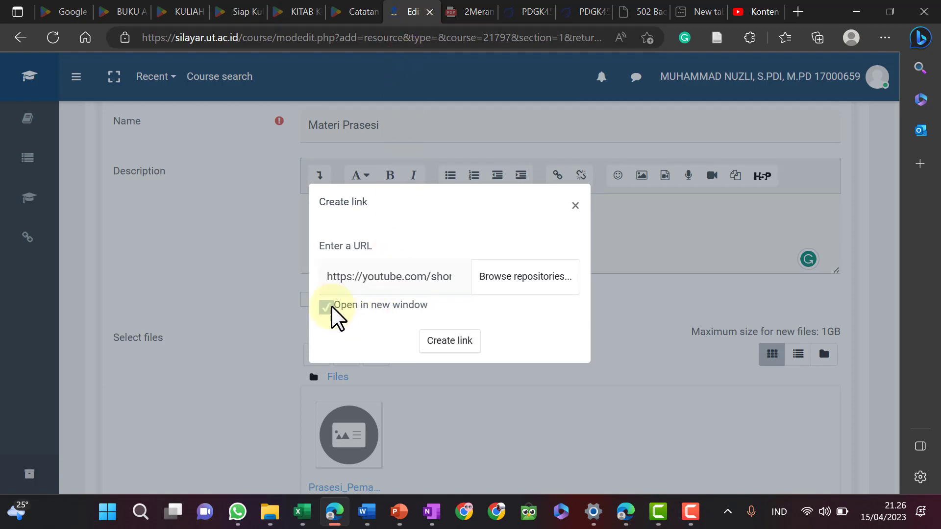
left_click(440, 341)
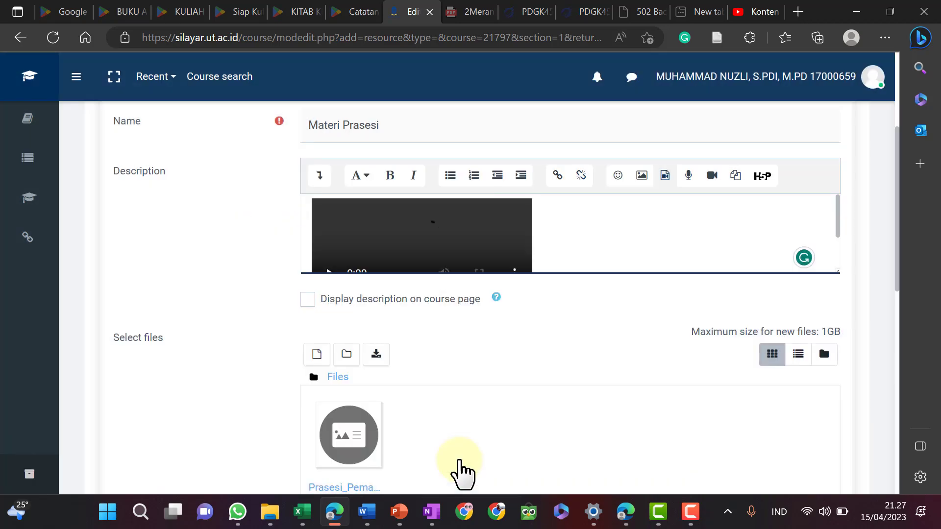
- Review the name, description video, selected file and remaining settings of the new File resource
scroll(552, 228, "up", 4)
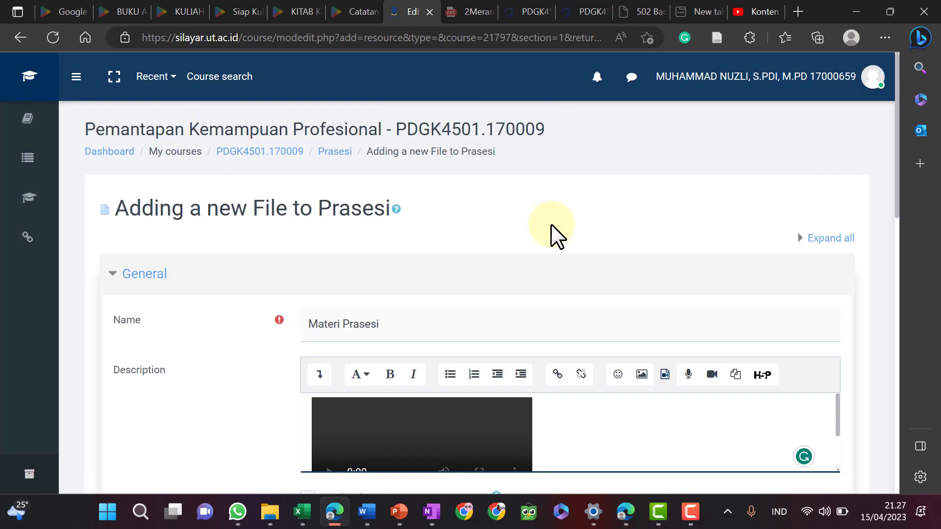
scroll(552, 235, "down", 3)
scroll(723, 306, "down", 2)
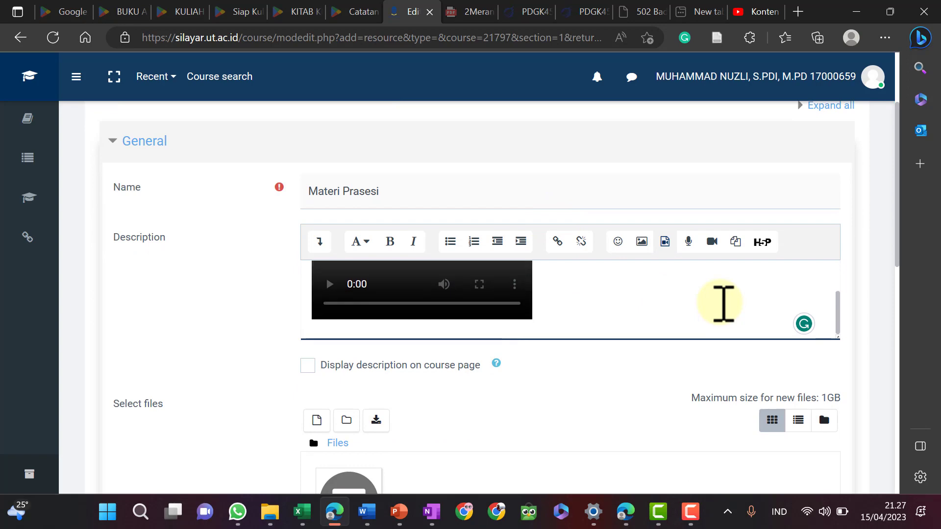
left_click(723, 304)
scroll(706, 298, "down", 3)
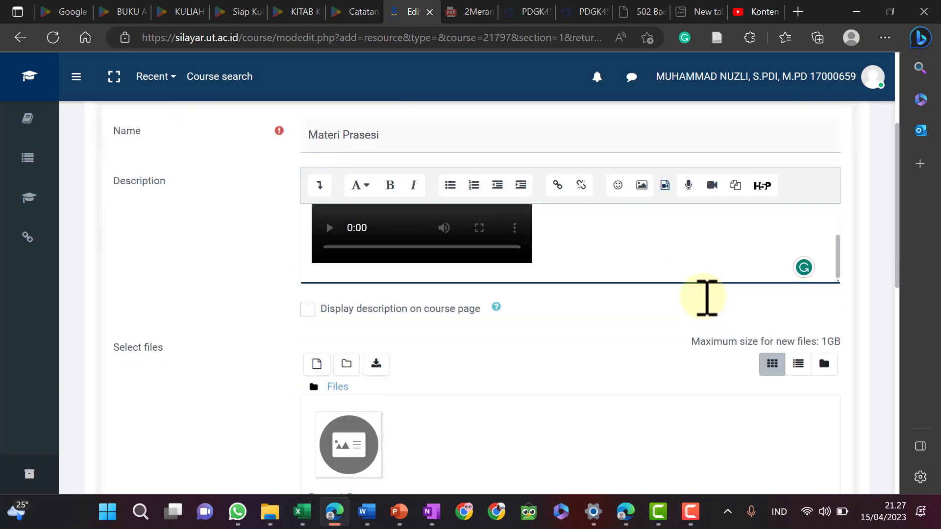
scroll(645, 335, "down", 4)
scroll(646, 339, "up", 2)
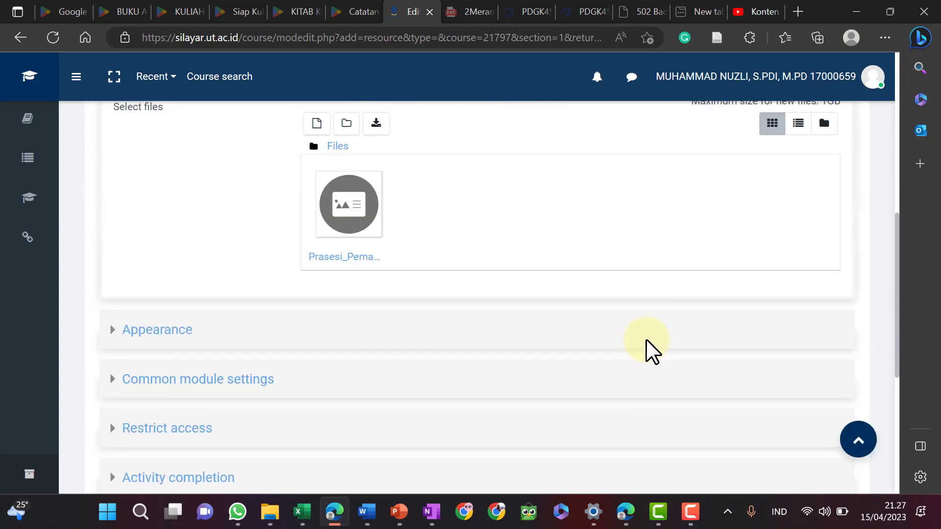
scroll(646, 339, "down", 5)
scroll(649, 337, "up", 10)
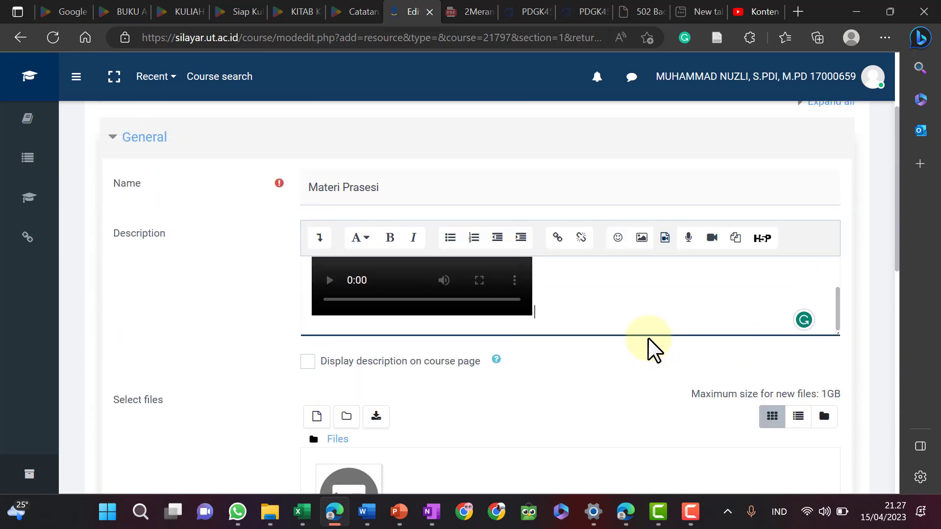
scroll(617, 288, "up", 2)
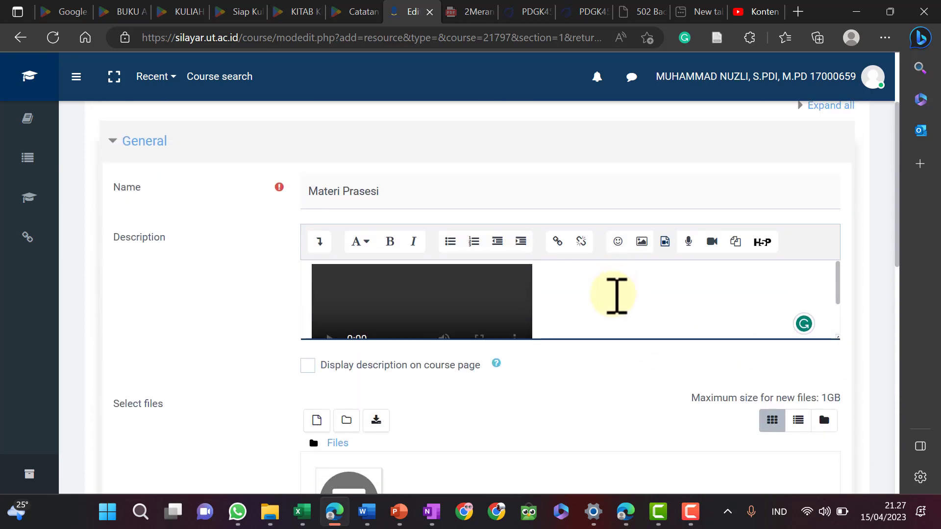
- Save the "Materi Prasesi" File resource, return to the course, and accept leaving the form page
scroll(616, 294, "down", 3)
scroll(605, 392, "down", 12)
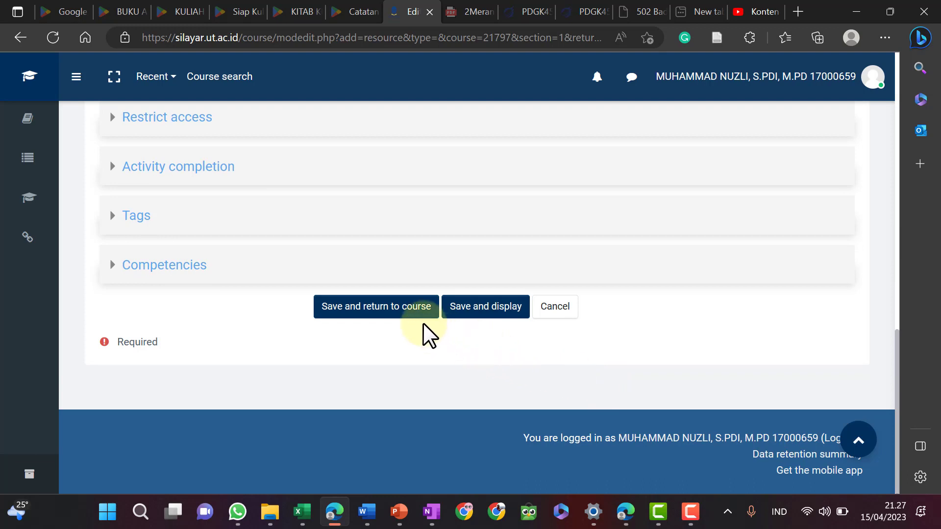
left_click(407, 314)
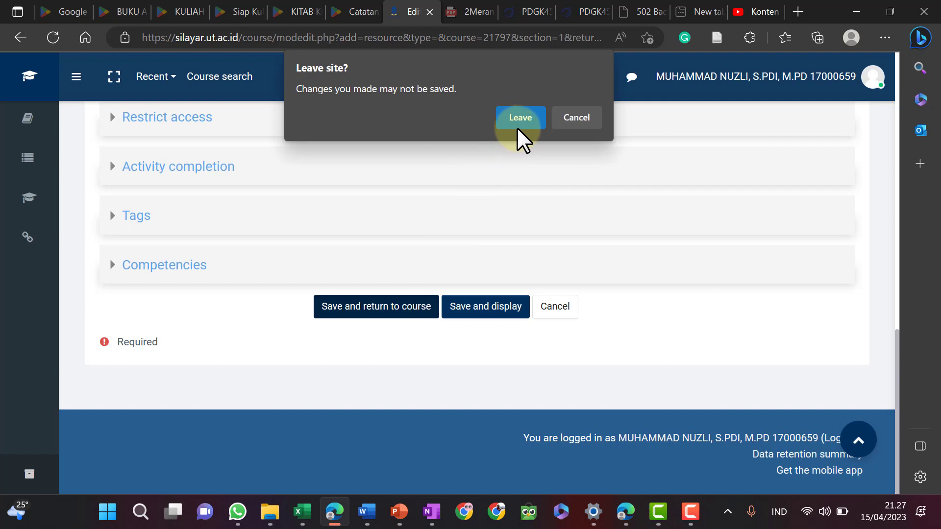
left_click(557, 123)
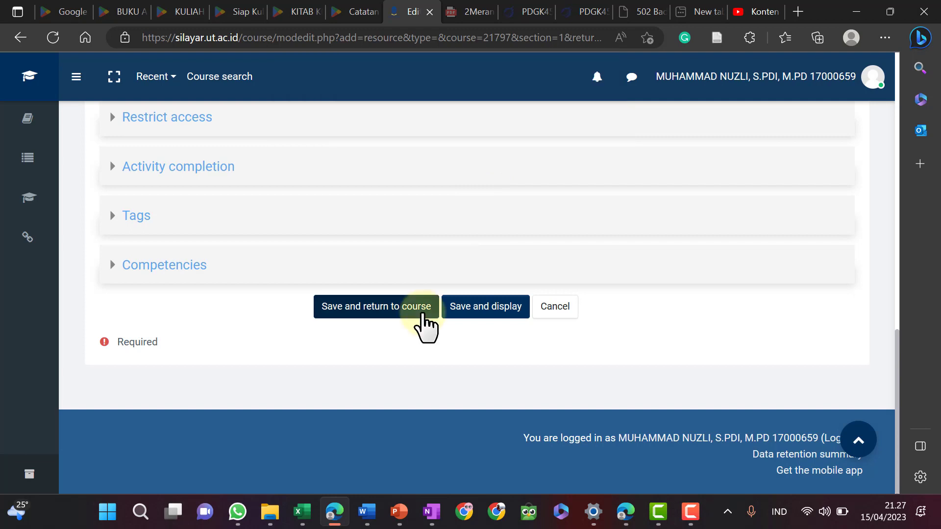
left_click(421, 315)
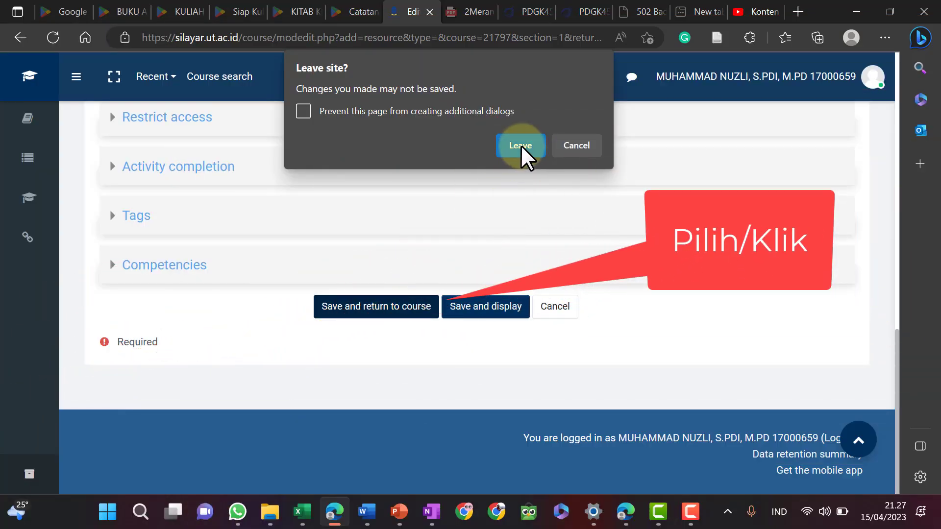
left_click(522, 147)
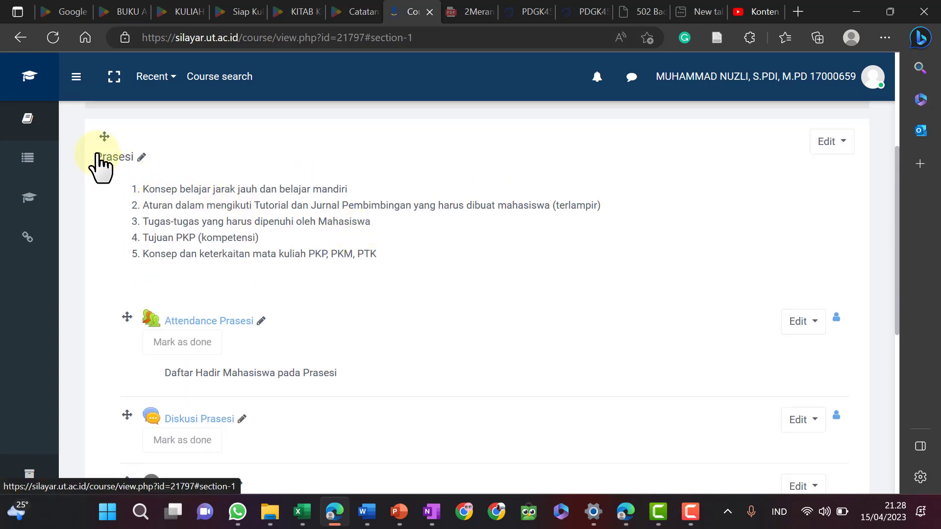
- Check the Prasesi section's attendance, discussion and material entries, then try the "Materi Prasesi" file and dismiss its download
mouse_move(98, 161)
left_mouse_down()
mouse_move(78, 183)
mouse_move(83, 160)
left_mouse_up()
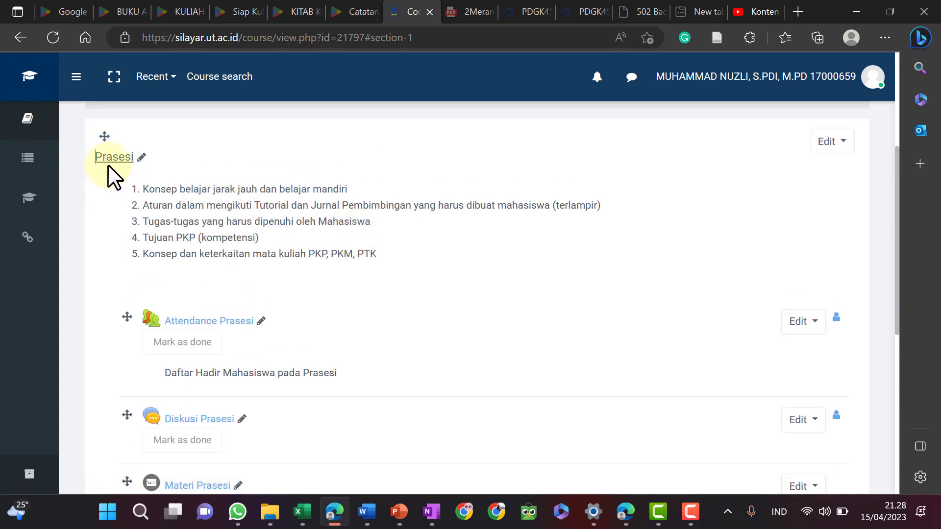
left_click(112, 322)
left_click_drag(113, 322, 257, 331)
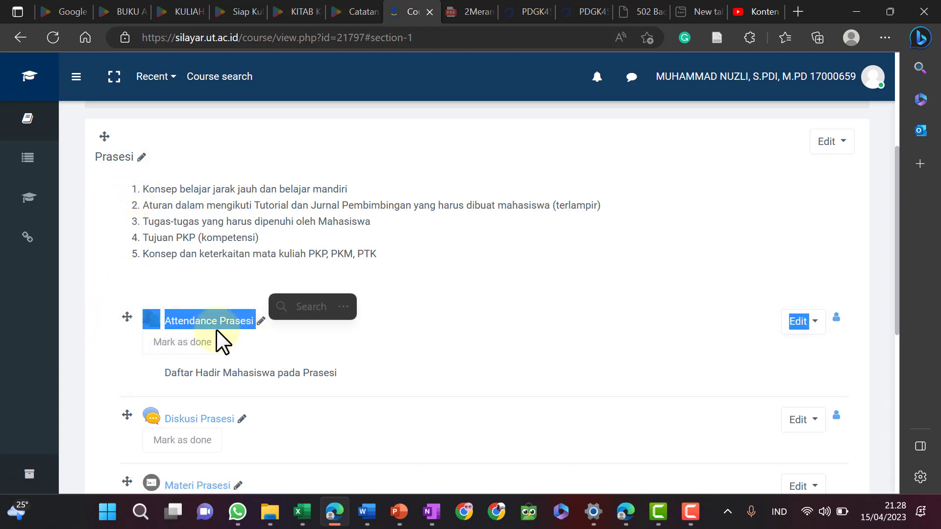
scroll(114, 363, "down", 1)
left_click_drag(142, 357, 205, 337)
scroll(115, 342, "down", 1)
left_click_drag(117, 349, 242, 354)
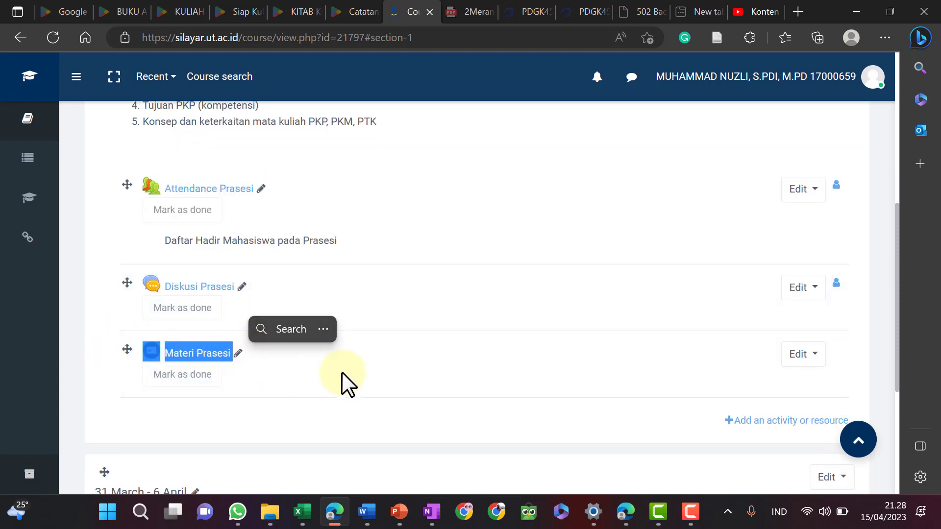
left_click(275, 378)
left_click(200, 357)
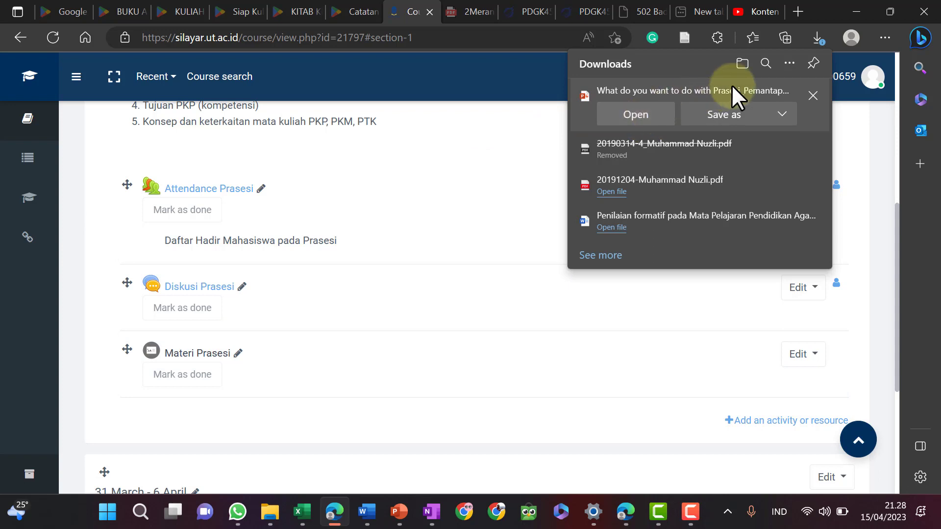
left_click(813, 95)
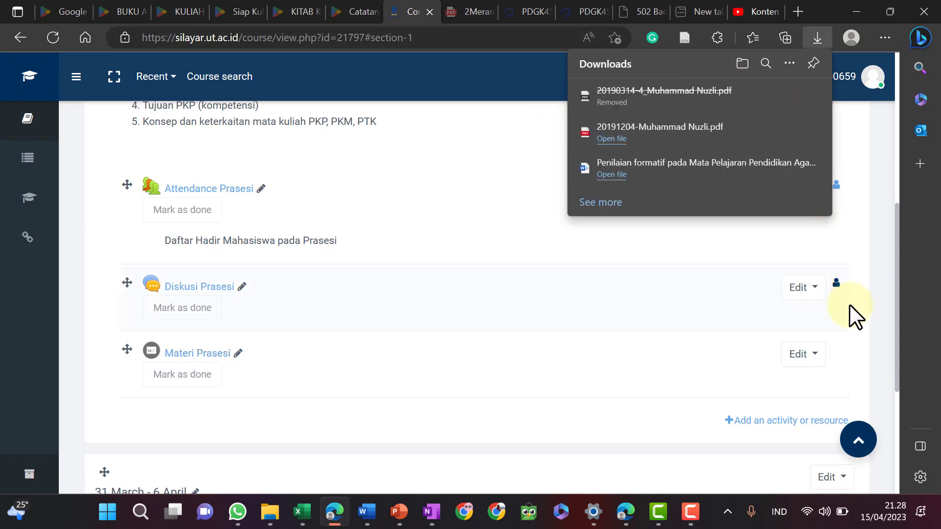
- Edit the "Materi Prasesi" settings so its description is displayed on the course page, and save back to the course
left_click(814, 356)
left_click(781, 390)
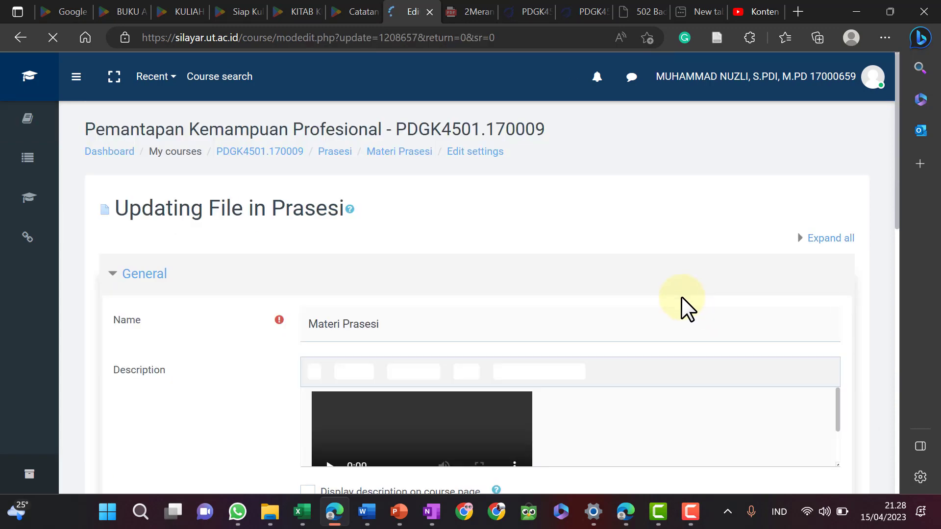
scroll(330, 413, "down", 1)
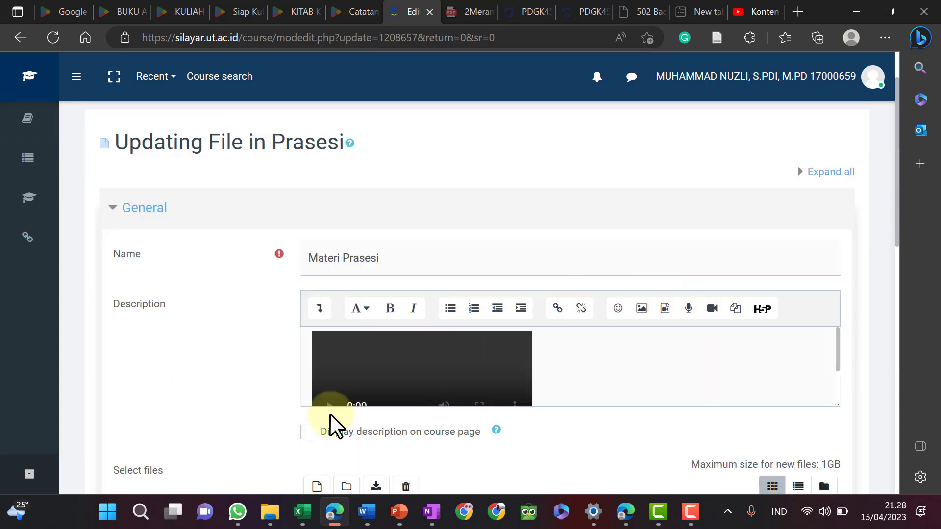
left_click(307, 432)
scroll(248, 390, "down", 5)
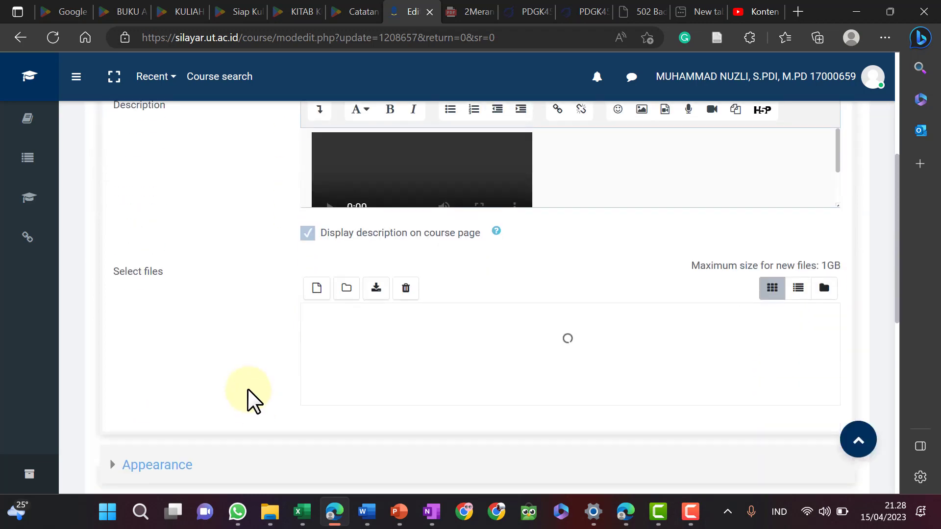
scroll(252, 395, "up", 1)
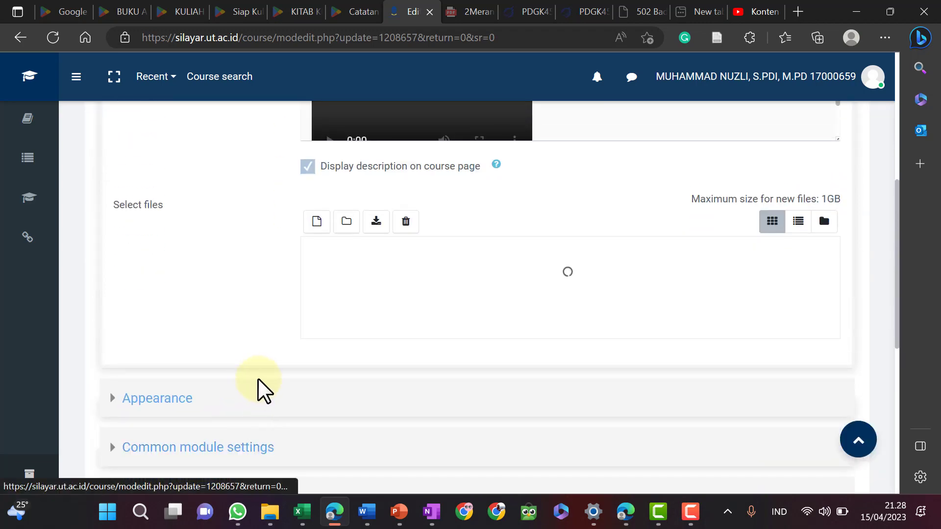
scroll(291, 326, "down", 5)
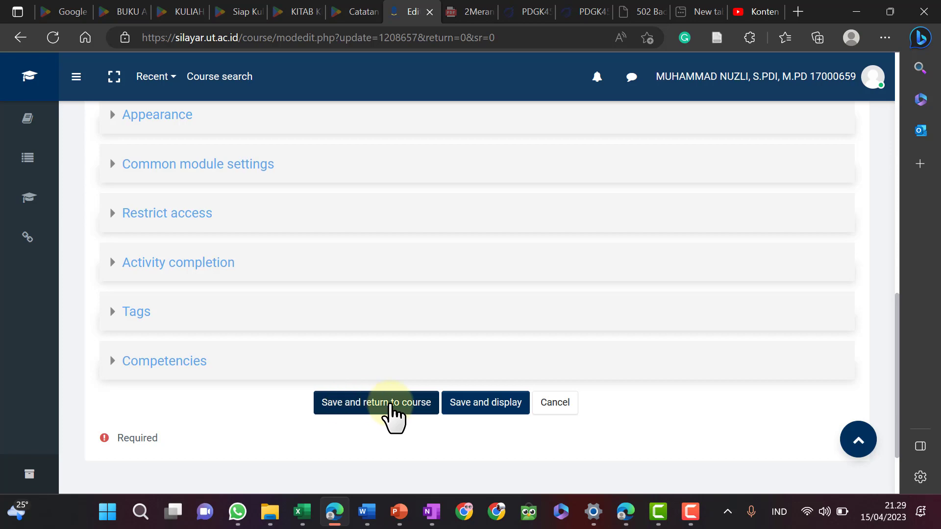
scroll(391, 274, "up", 10)
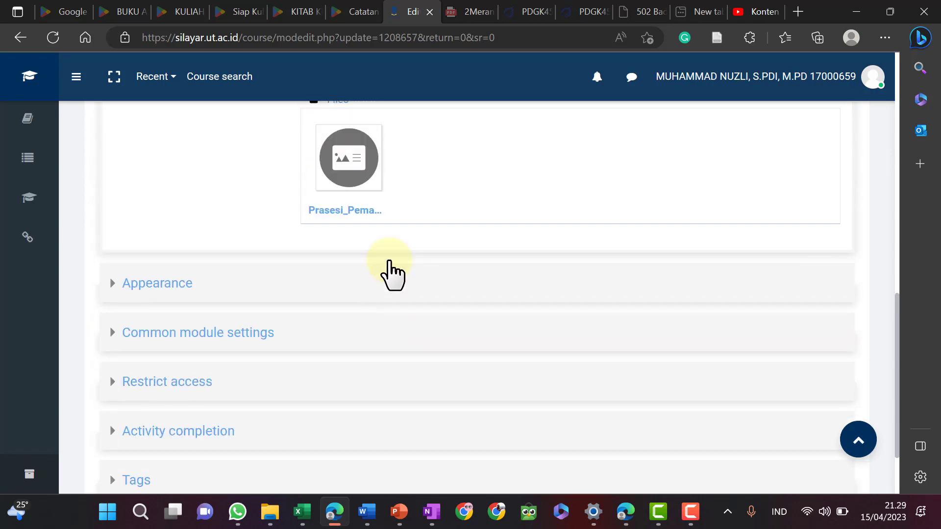
scroll(391, 273, "up", 2)
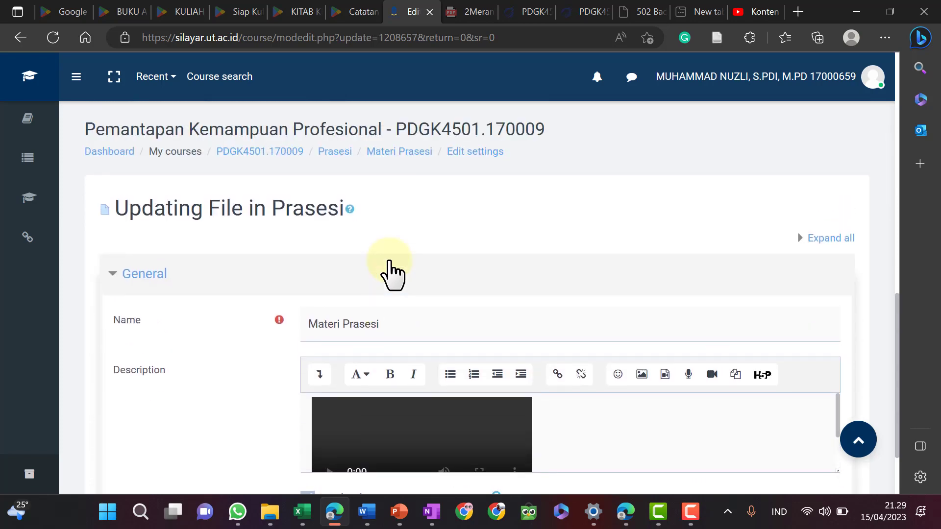
scroll(390, 273, "down", 9)
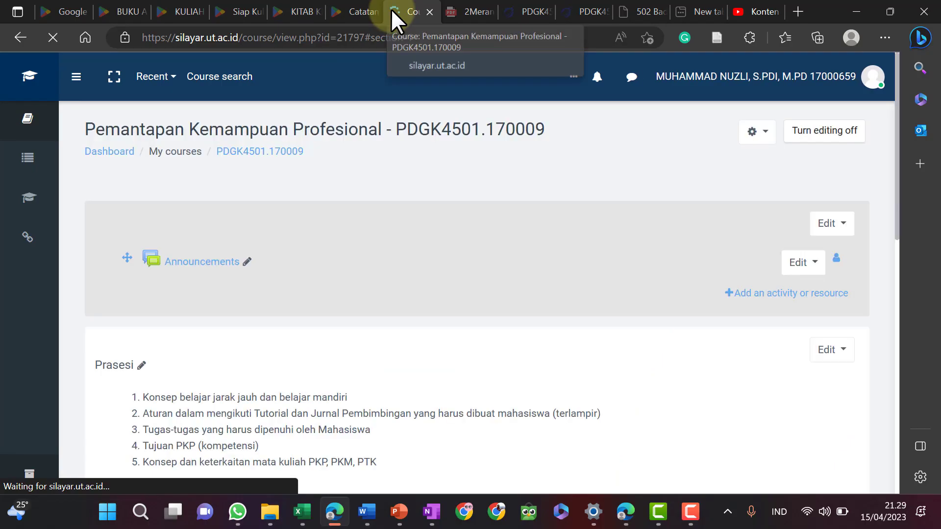
- Open the downloaded "Materi Prasesi" presentation from the course page in PowerPoint
scroll(367, 196, "down", 4)
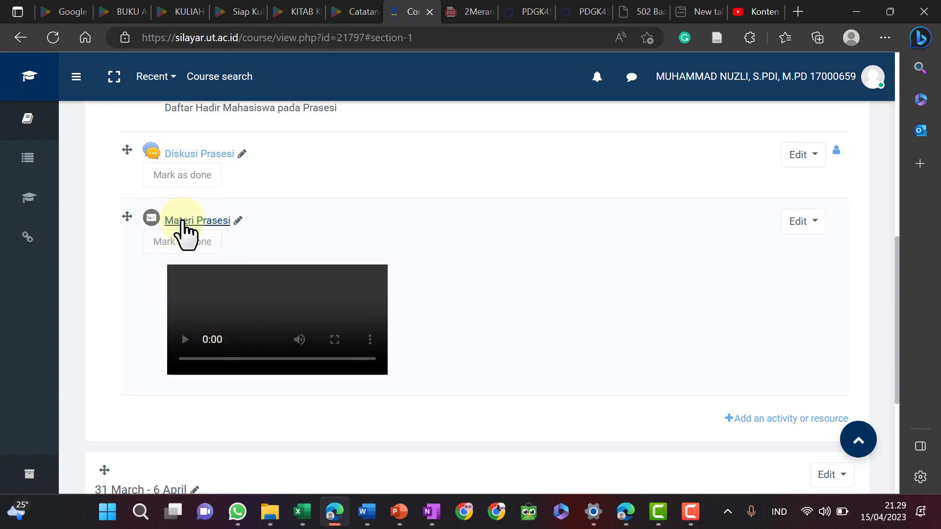
left_click(182, 221)
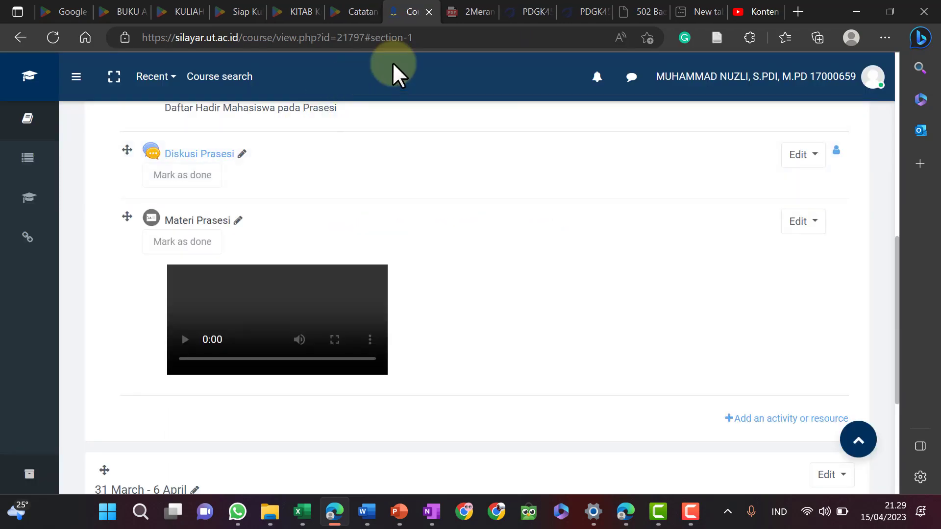
left_click(636, 114)
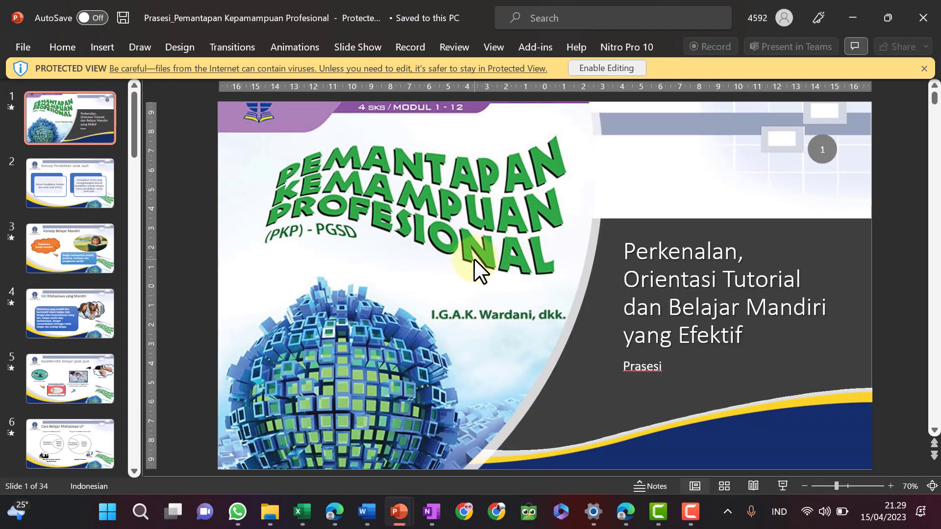
- Play the presentation as a slide show and advance to the "Konsep Belajar Mandiri" slide
left_click(783, 486)
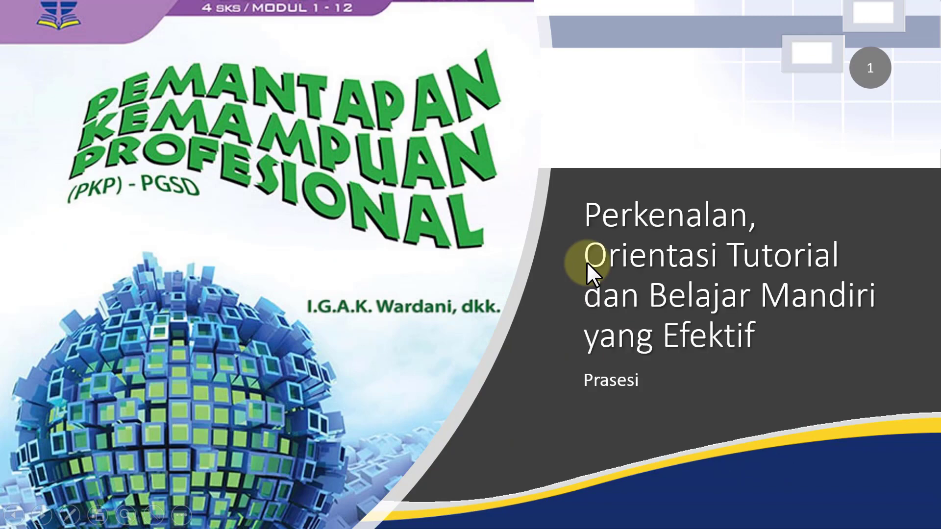
left_click(586, 261)
left_click(586, 263)
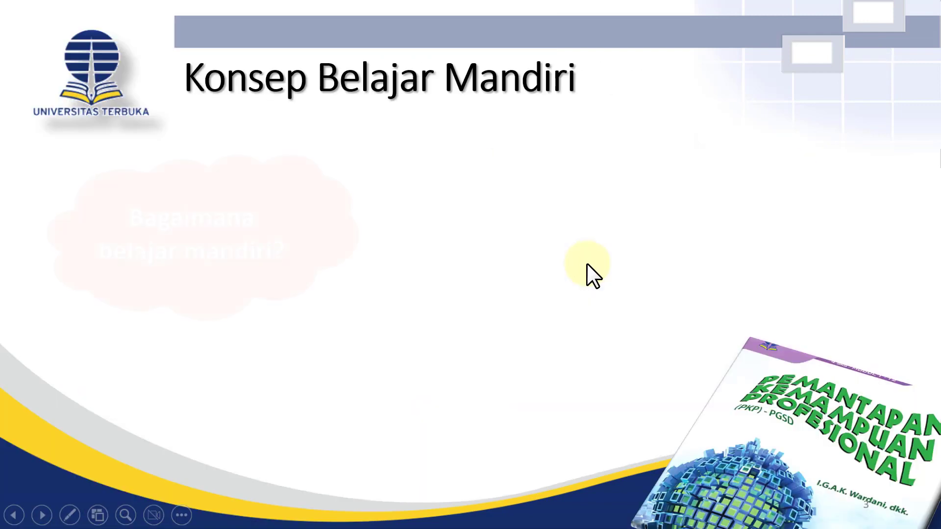